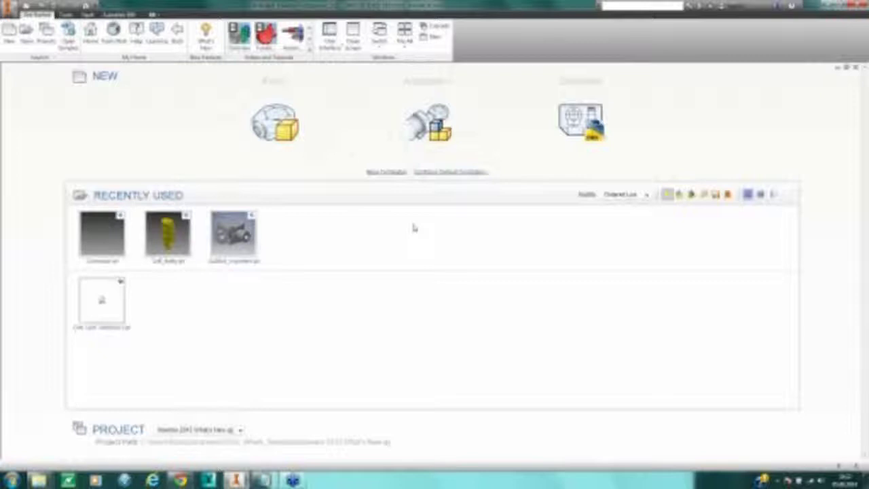
Step: List all the new-file templates and show every file type among the recently used documents
left_click(385, 172)
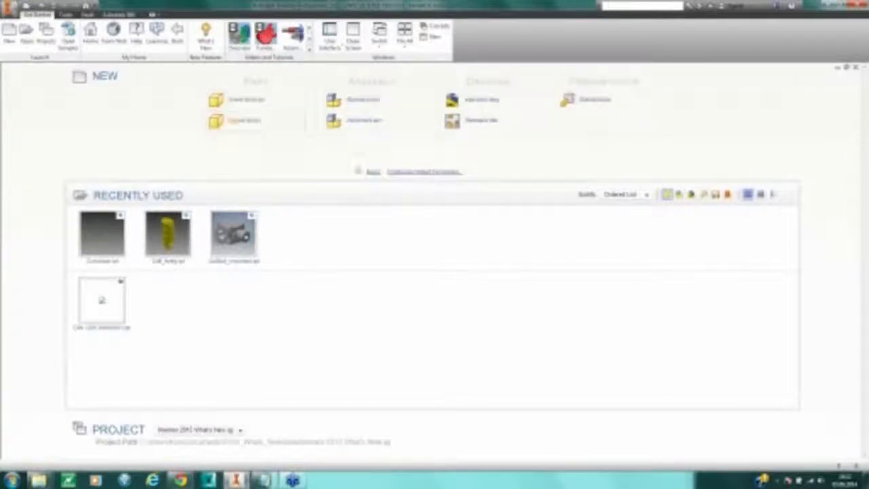
mouse_move(380, 135)
mouse_move(461, 102)
left_click(729, 194)
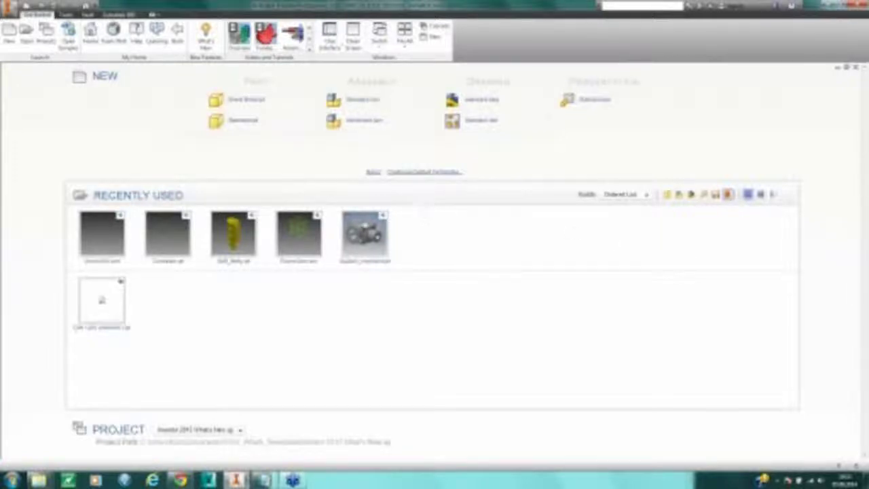
Step: Open the recently used Constrain part and edit its L-shaped sketch
left_click(186, 248)
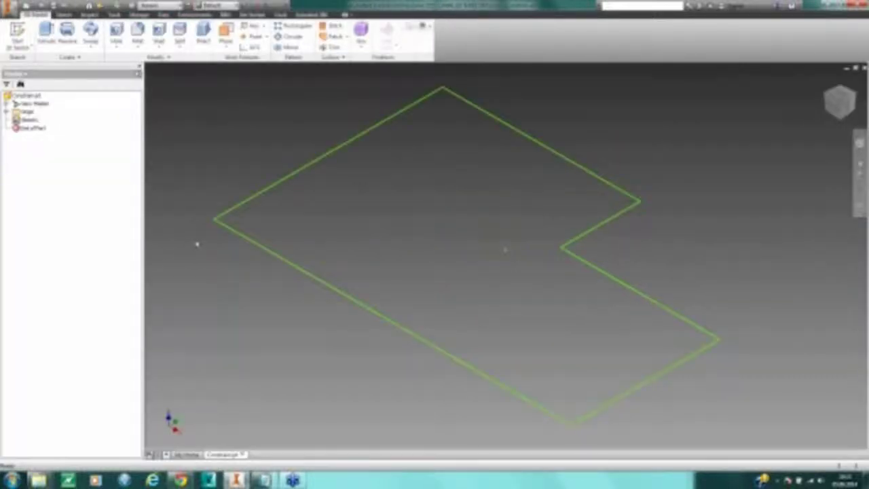
double_click(35, 120)
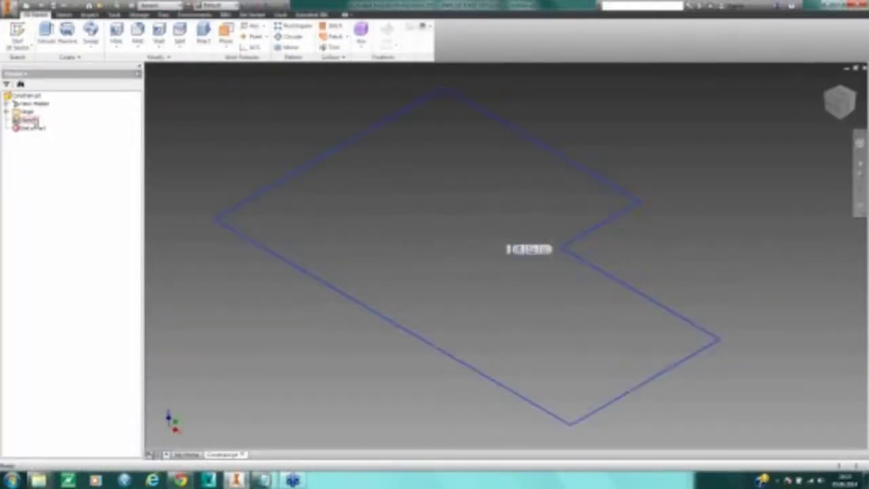
scroll(375, 211, "down", 3)
middle_click_drag(378, 218, 341, 229)
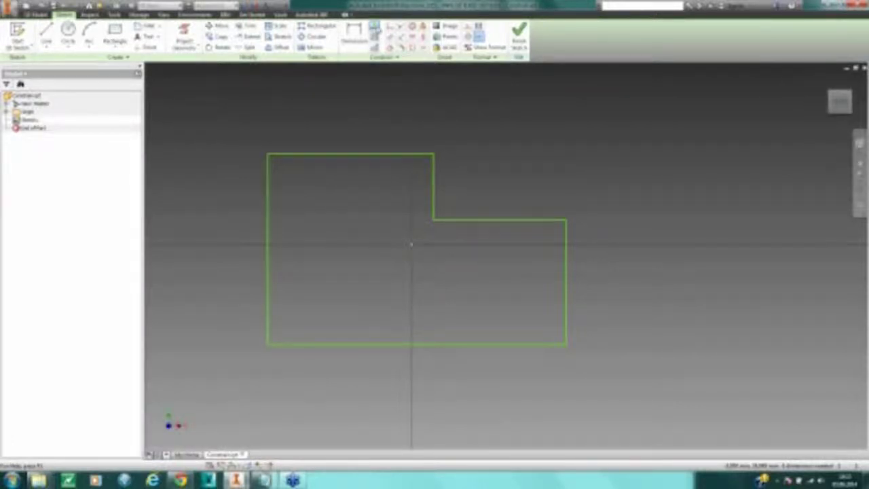
Step: Apply automatic dimensions and constraints to the whole L-shaped profile
left_click(374, 28)
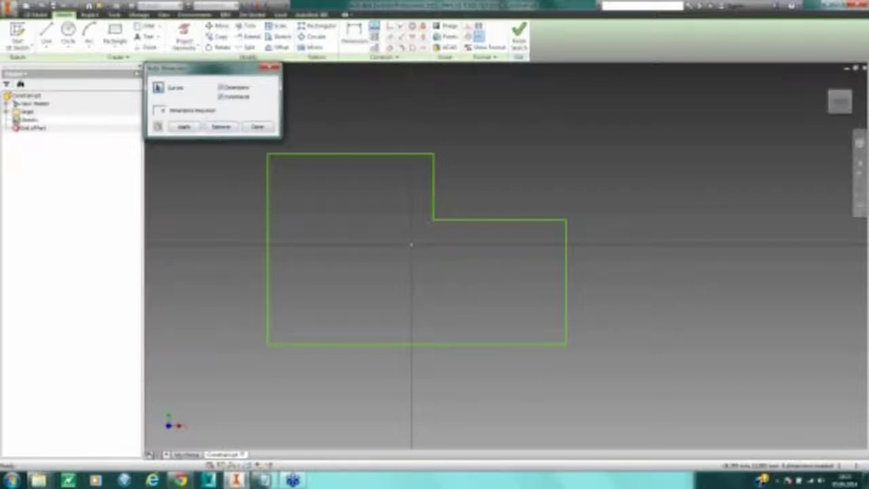
left_click(191, 128)
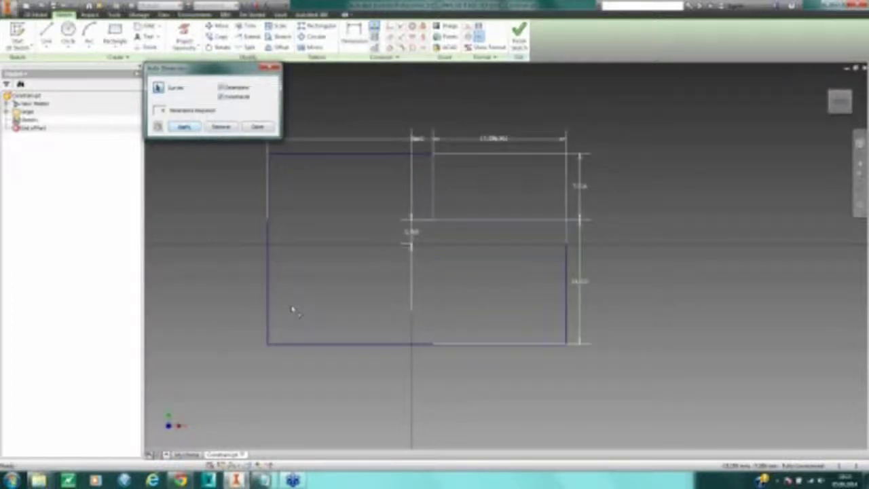
left_click(257, 127)
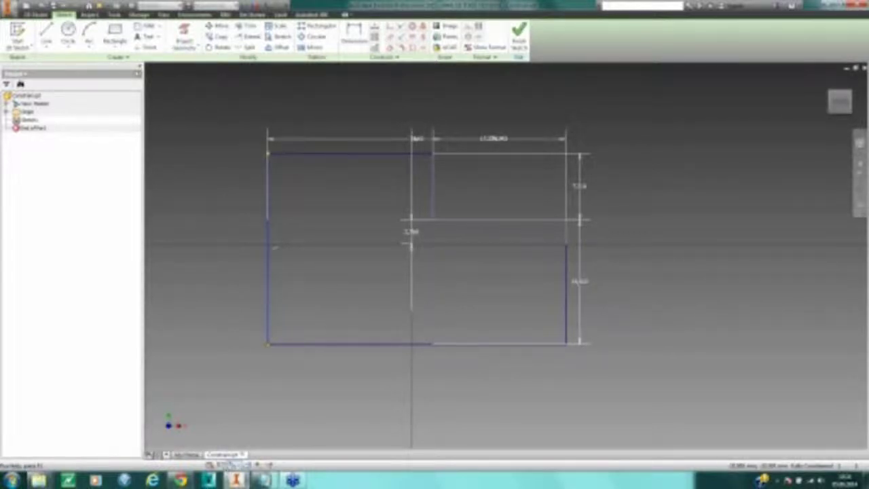
Step: Select the whole sketch to show its constraints, and enable Relax Mode in the constraint settings
mouse_move(220, 111)
left_mouse_down()
mouse_move(402, 281)
mouse_move(669, 383)
left_mouse_up()
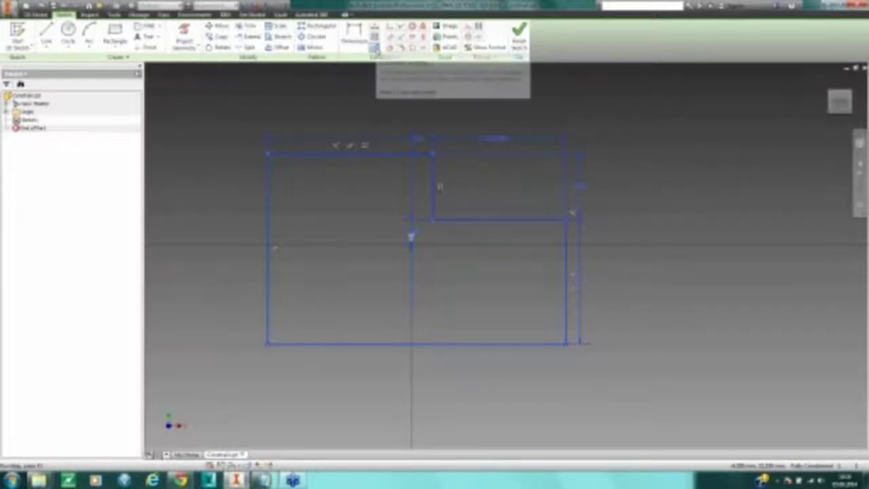
left_click(374, 49)
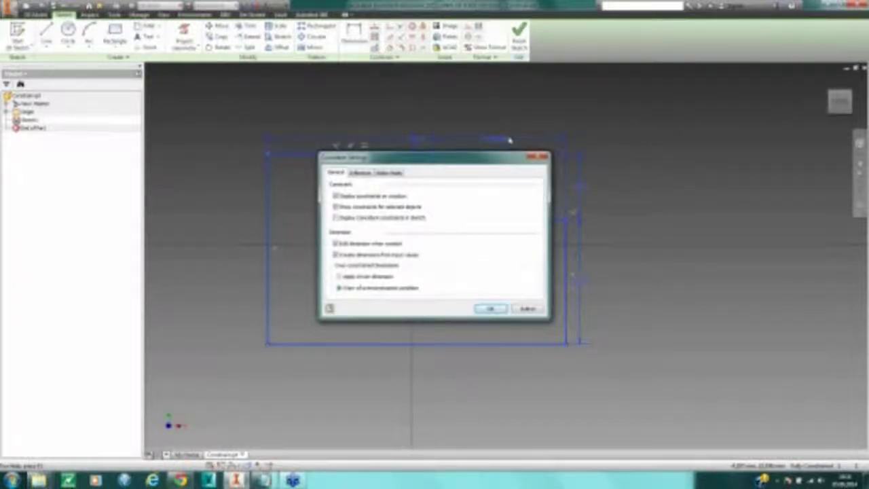
left_click(390, 174)
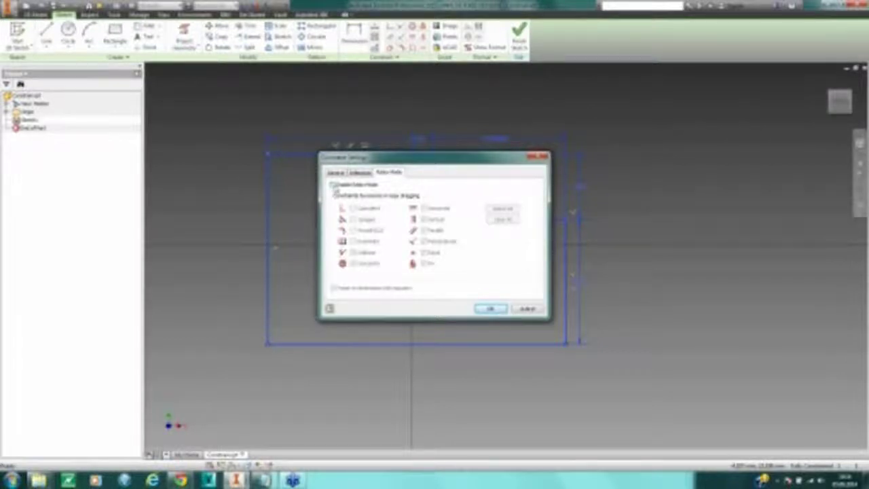
left_click(333, 184)
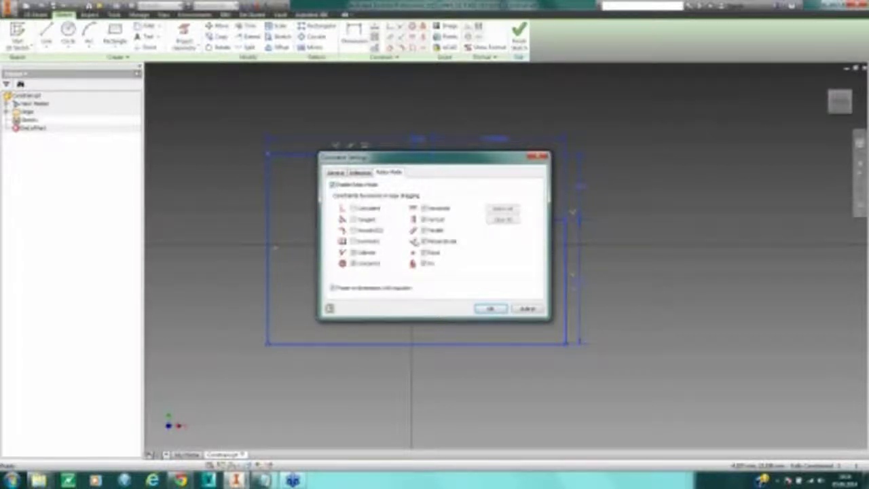
left_click(489, 308)
Step: Undo the last sketch move and place the overall width dimension below the profile
mouse_move(672, 170)
middle_mouse_down()
mouse_move(659, 184)
mouse_move(625, 160)
middle_mouse_up()
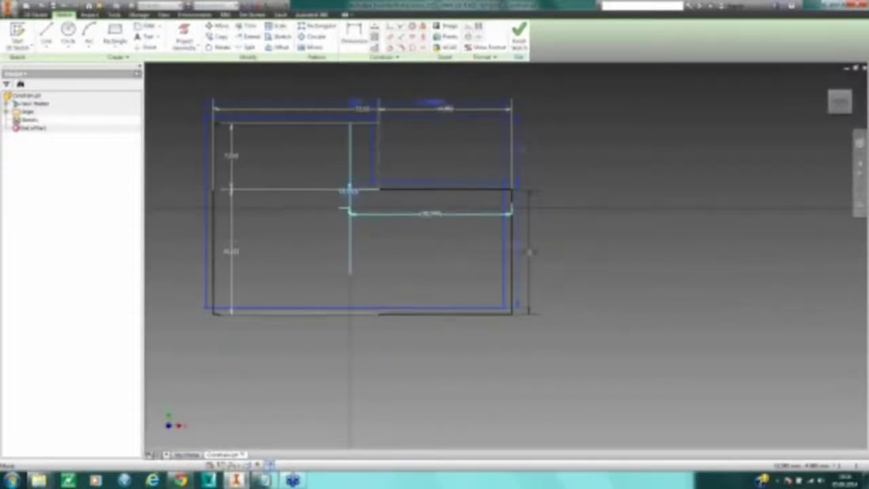
left_click(64, 6)
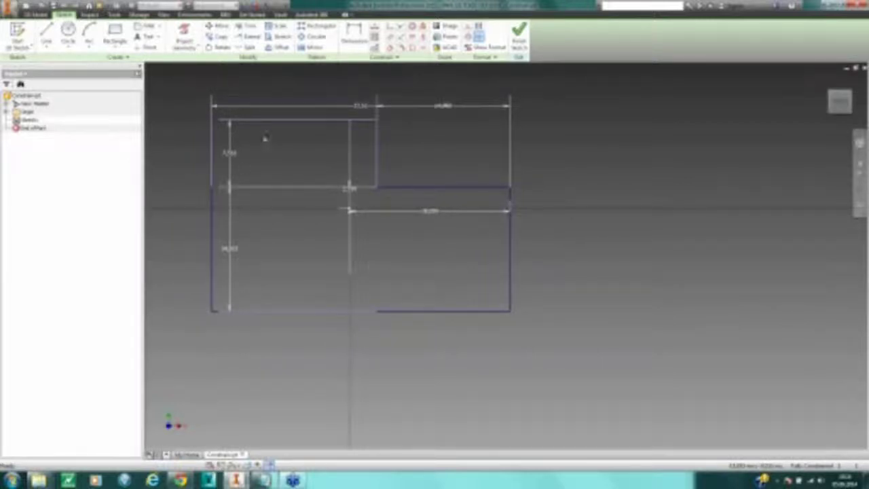
left_click_drag(362, 107, 363, 368)
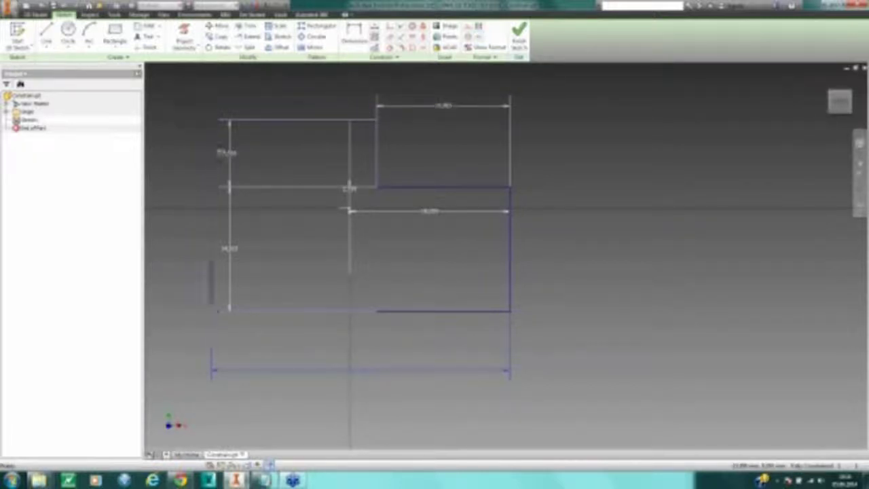
Step: Reshape the dimensioned profile by pulling its left edge outward, its top edge down and the step's horizontal edge slightly upward
left_click(213, 157)
middle_click_drag(322, 155, 365, 153)
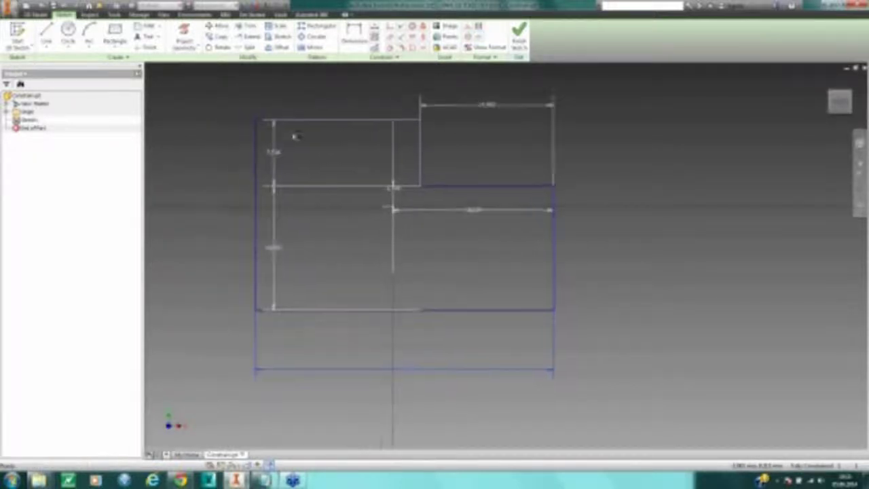
left_click_drag(257, 144, 194, 160)
middle_click_drag(251, 178, 372, 210)
scroll(371, 211, "down", 1)
left_click_drag(355, 143, 348, 185)
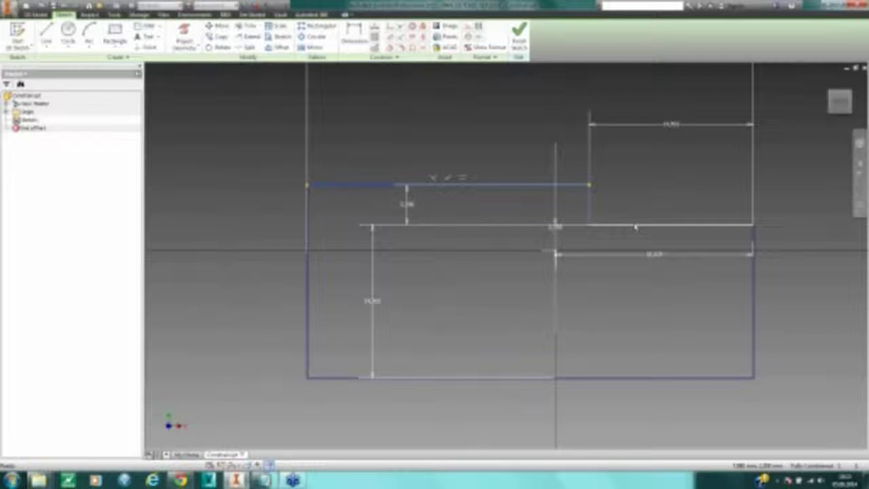
mouse_move(637, 225)
left_mouse_down()
mouse_move(642, 196)
mouse_move(677, 221)
left_mouse_up()
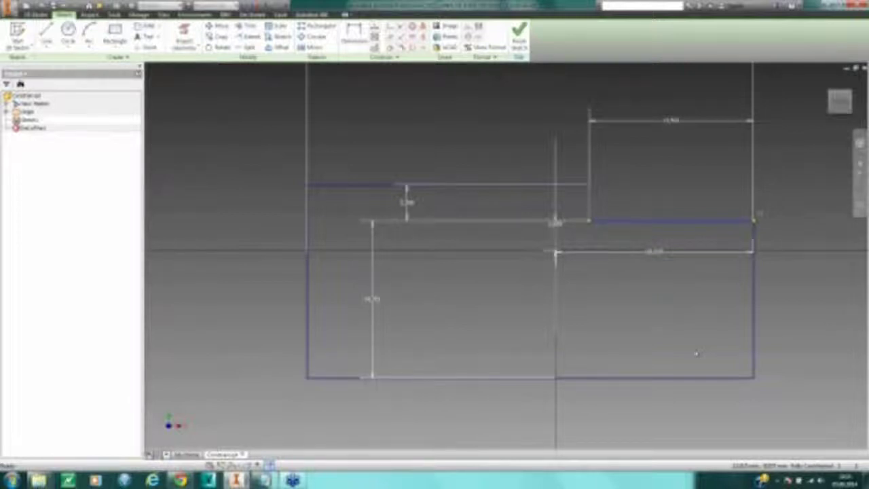
Step: Add an angle dimension between the step's horizontal edge and the profile's right vertical edge
middle_click_drag(758, 215, 684, 211)
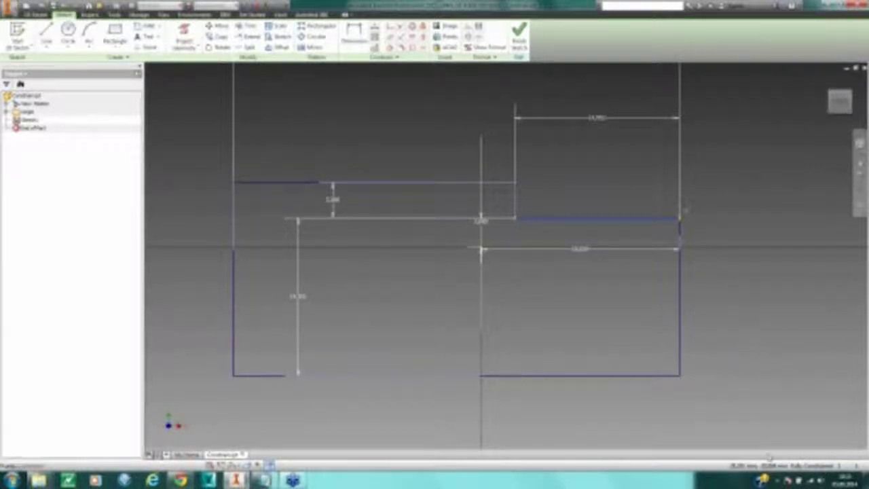
left_click(354, 34)
left_click(354, 34)
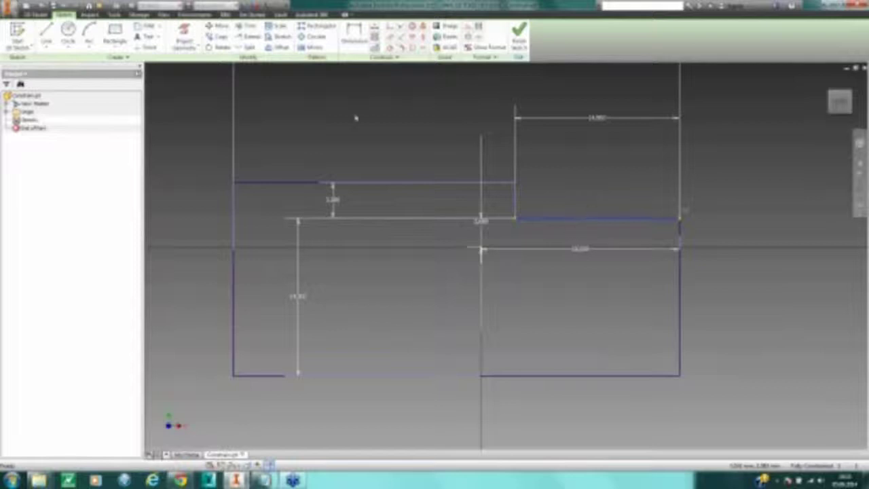
key("d")
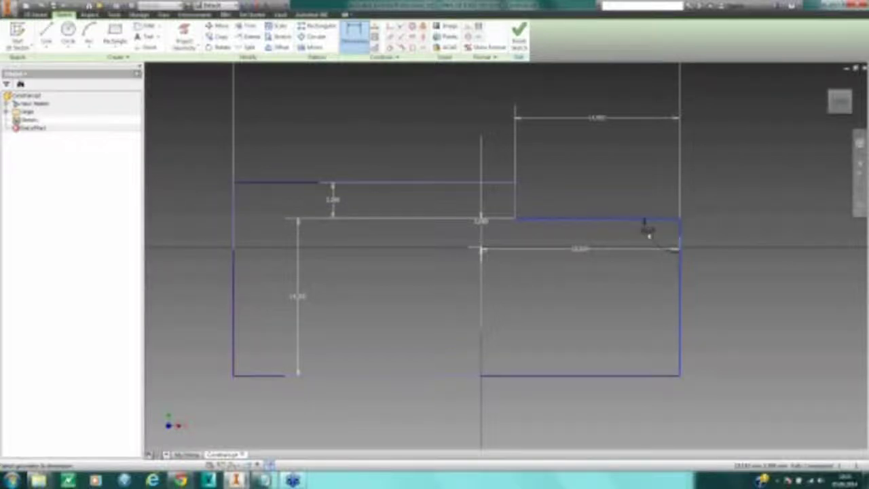
left_click(650, 235)
Step: Try changing the new angle dimension to 75° to tilt the vertical edges, and undo the change
left_click(384, 262)
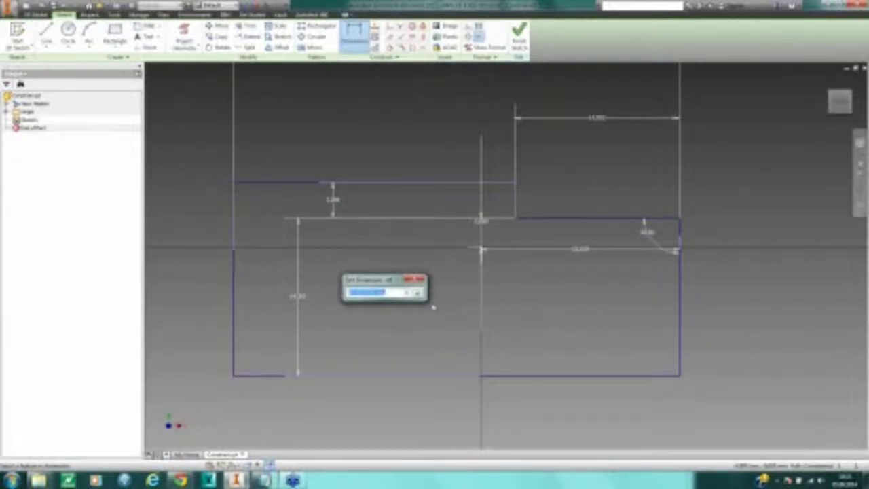
type("10")
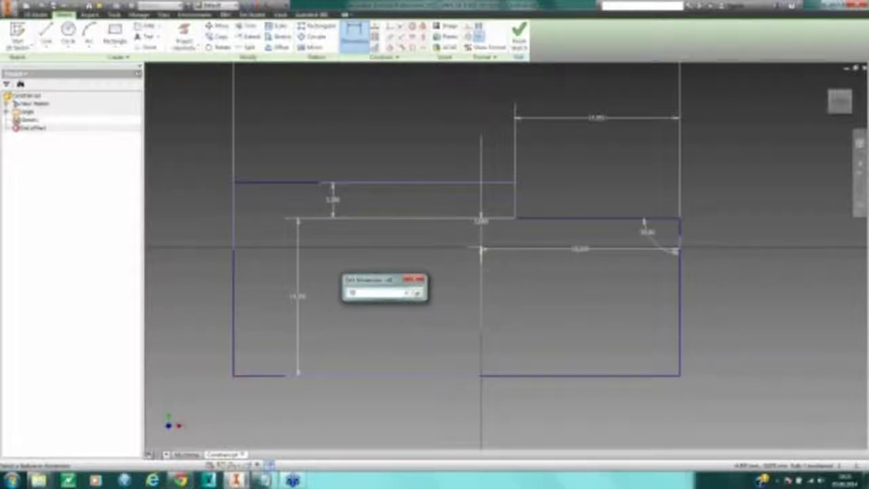
key("Return")
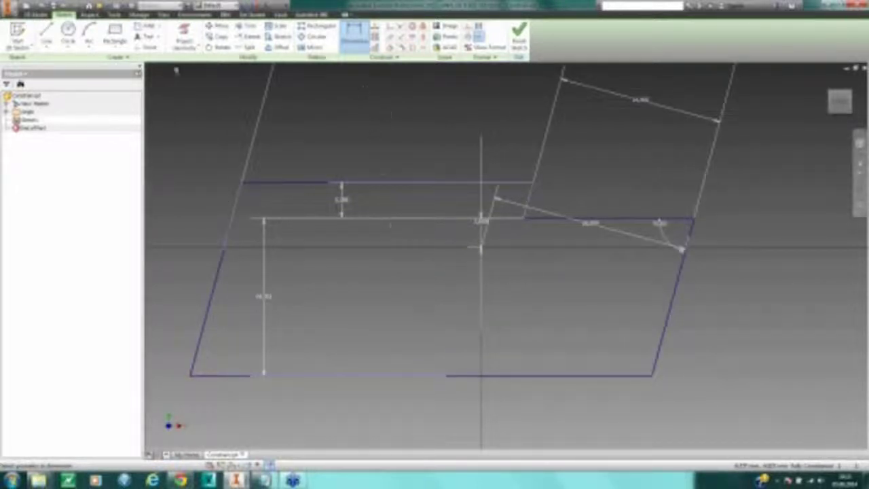
left_click(65, 5)
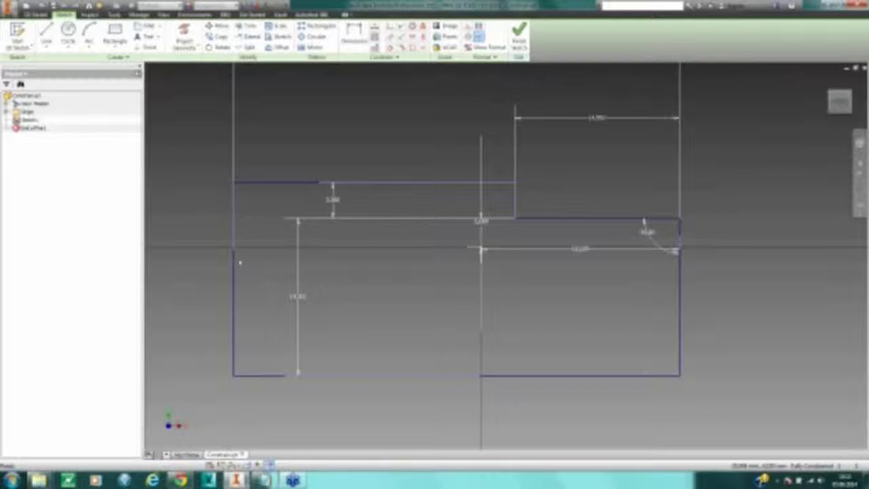
Step: Enlarge the profile by pulling its top edge upward and its right edge outward
left_click(279, 184)
mouse_move(275, 199)
left_mouse_down()
mouse_move(271, 116)
mouse_move(291, 103)
left_mouse_up()
left_click_drag(684, 324, 738, 320)
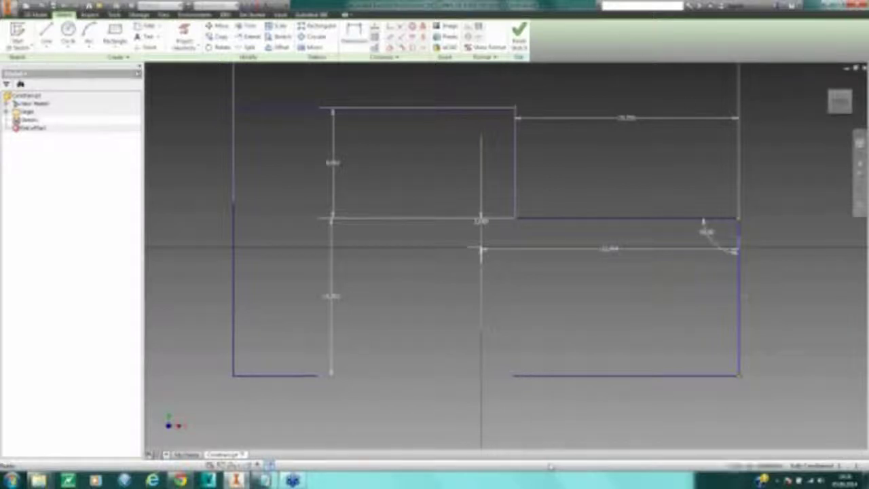
Step: Finish the sketch and close the part without saving the changes
left_click(518, 37)
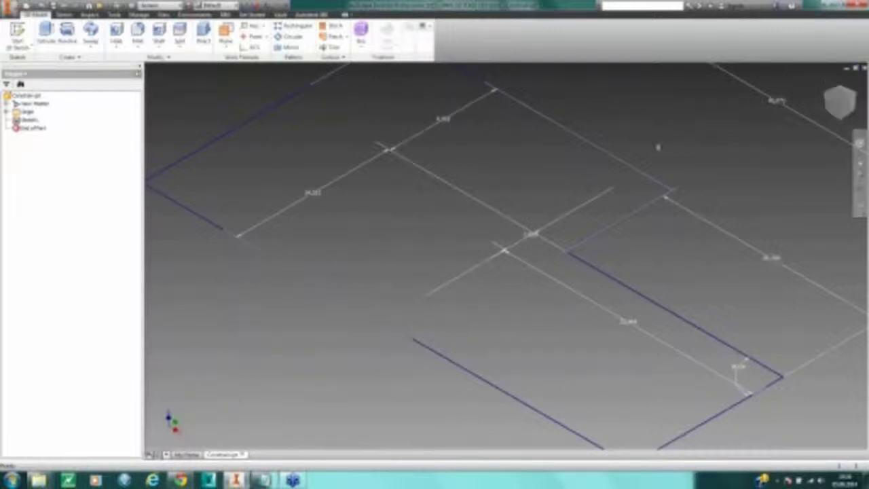
left_click(862, 68)
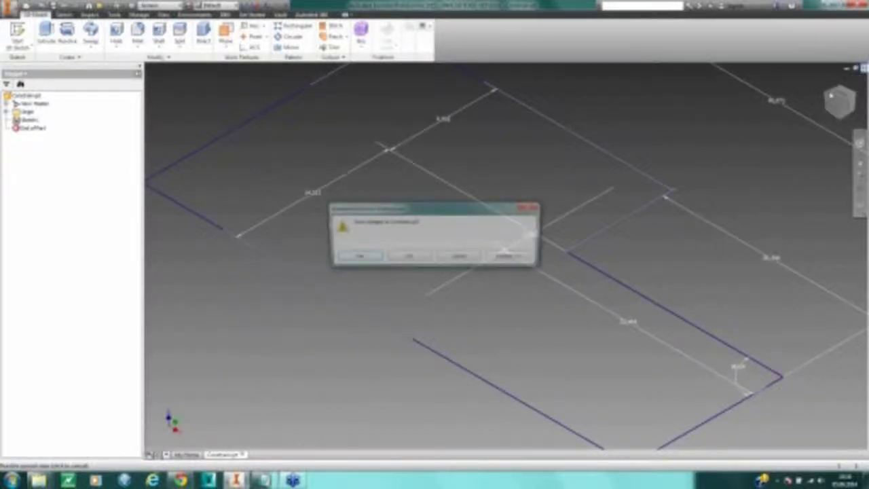
left_click(407, 258)
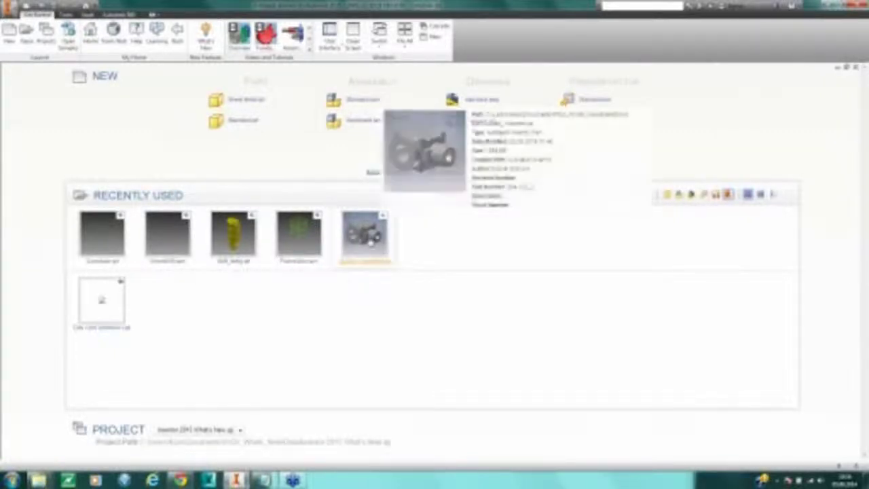
Step: Open the recently used imported housing part and start Direct Edit in Move mode
left_click(370, 241)
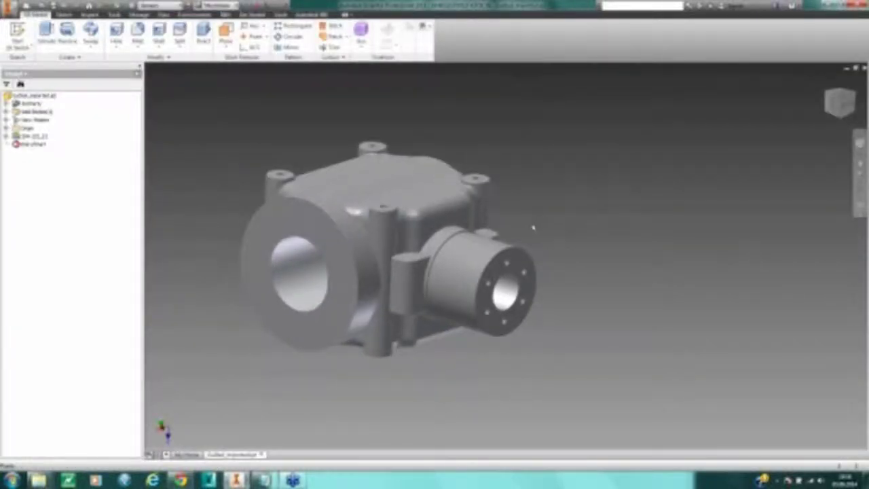
middle_click_drag(560, 219, 632, 226)
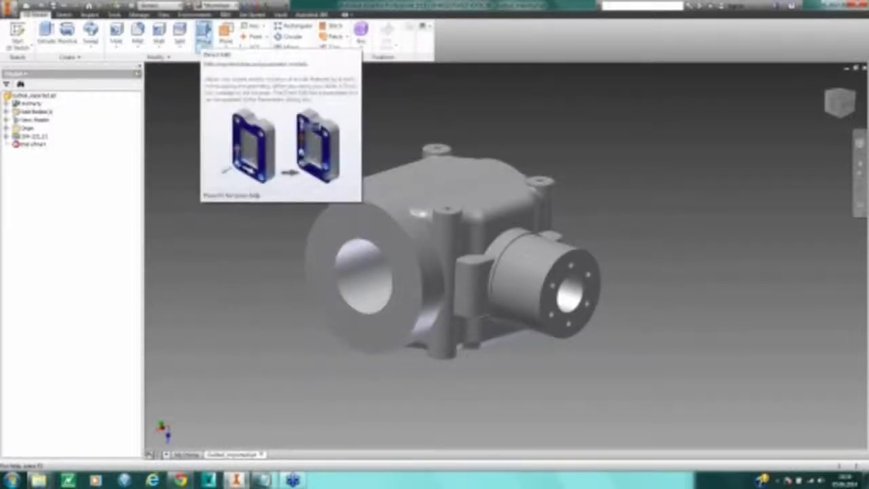
left_click(203, 38)
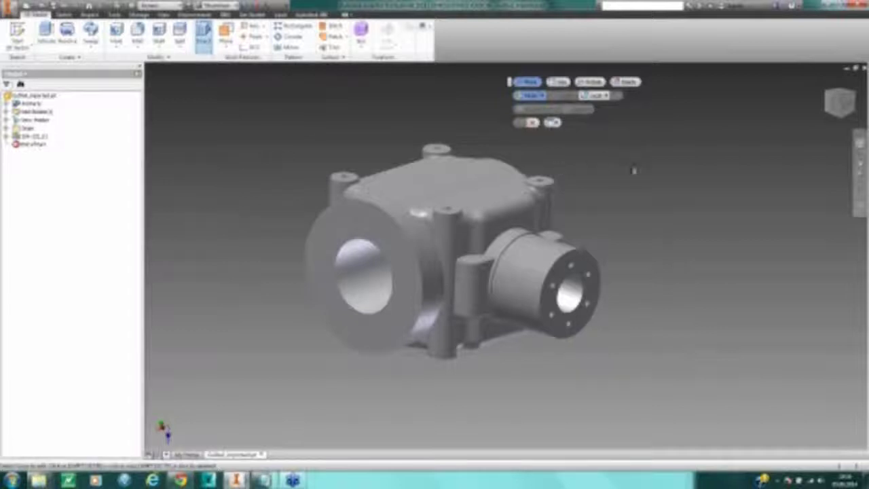
Step: Try to move the side cylinder's end face outward together with its bolt holes, using a window selection
middle_click_drag(627, 196, 571, 235, "shift")
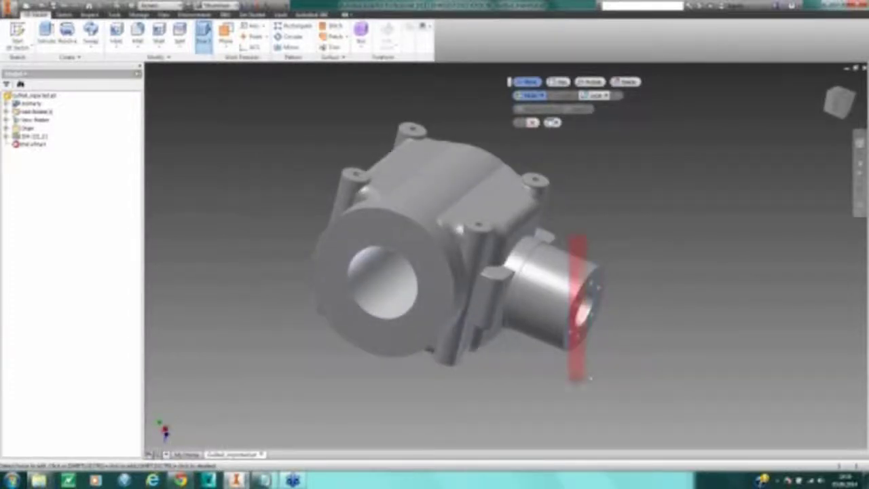
left_click(582, 313)
left_click(652, 212)
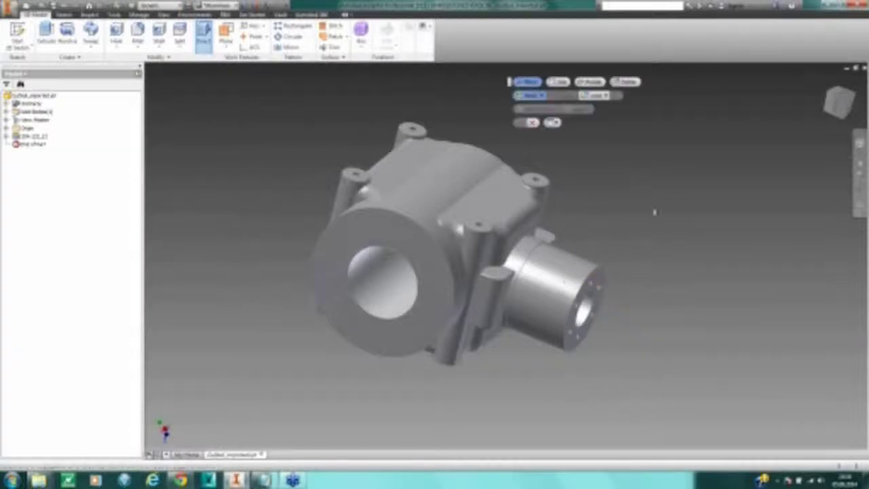
left_click_drag(837, 109, 839, 107)
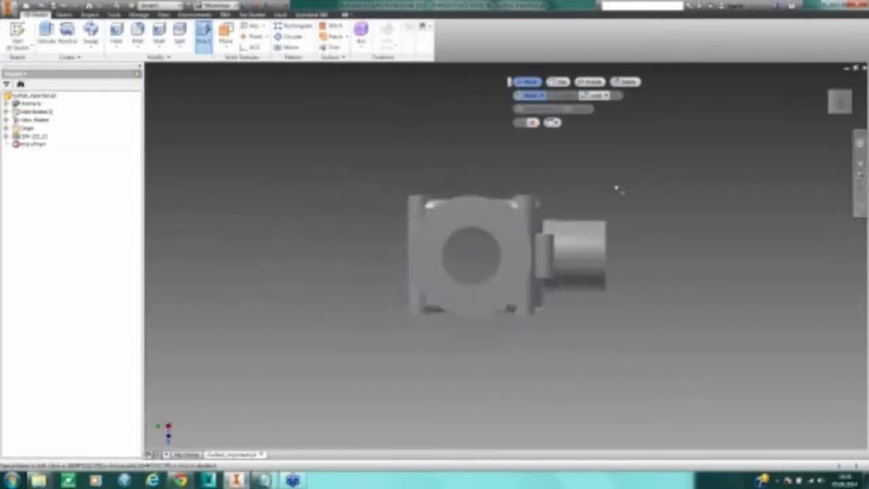
left_click_drag(584, 186, 652, 351)
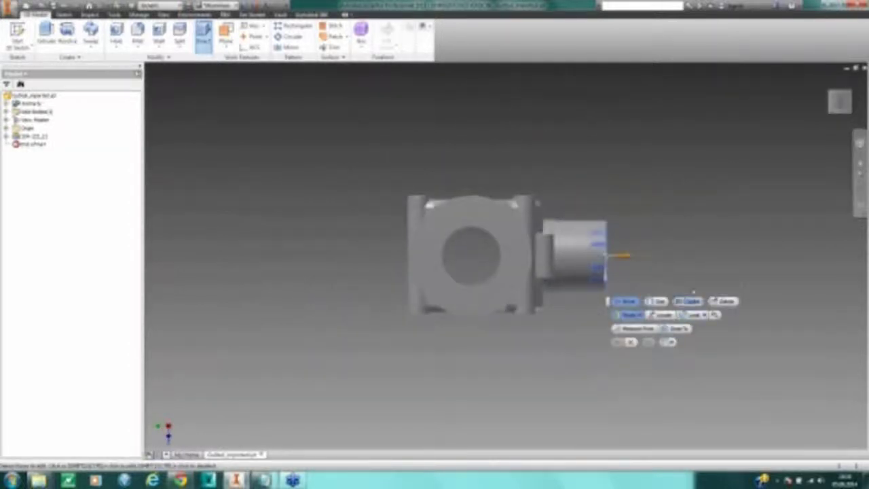
middle_click_drag(713, 269, 685, 265, "shift")
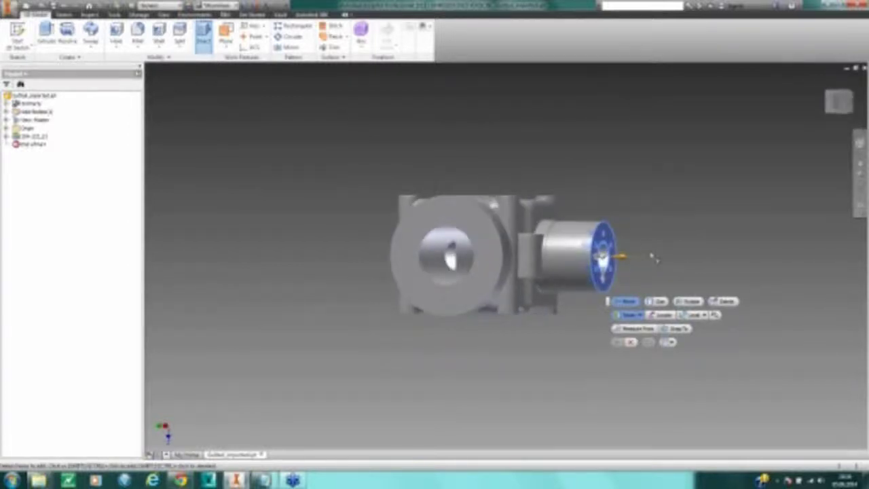
scroll(620, 256, "up", 3)
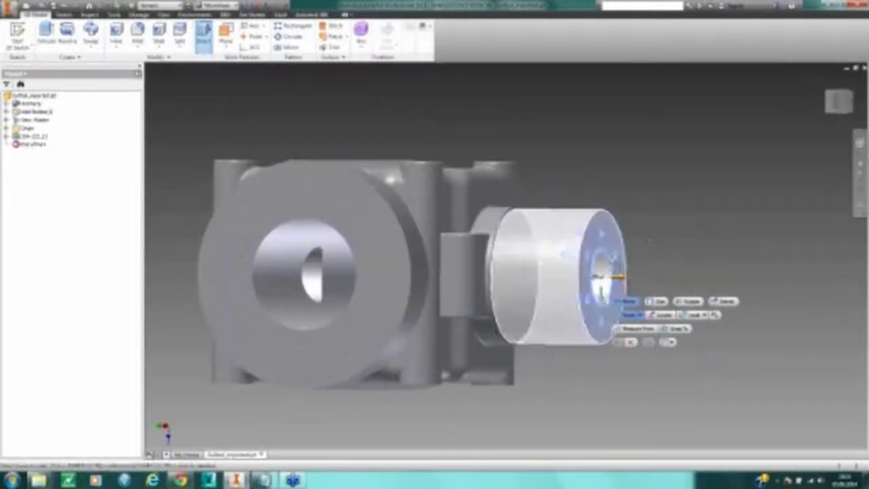
scroll(615, 277, "down", 4)
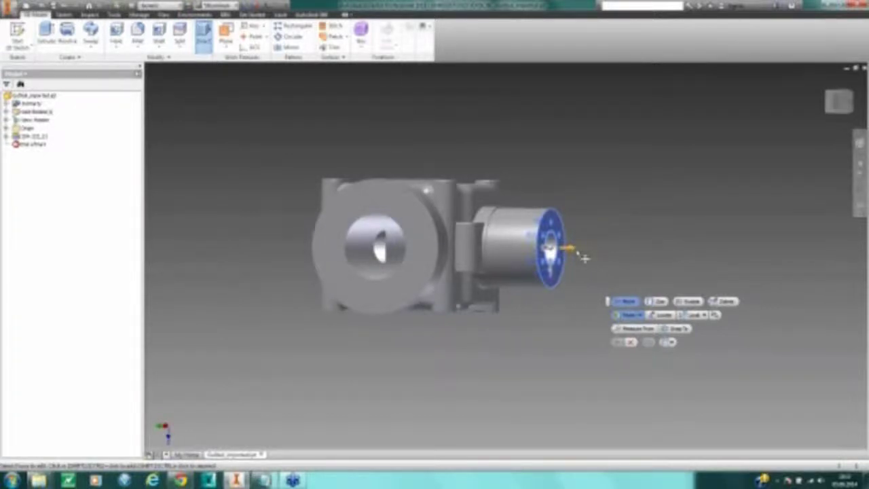
left_click(575, 251)
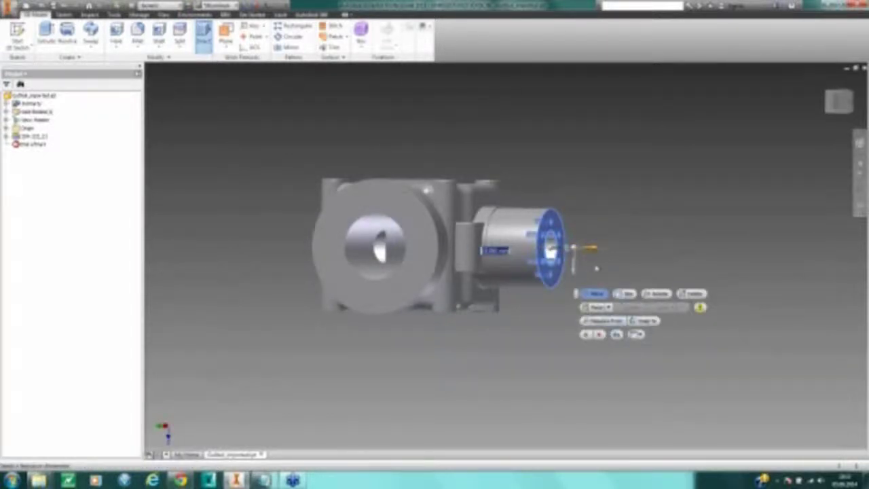
key("Escape")
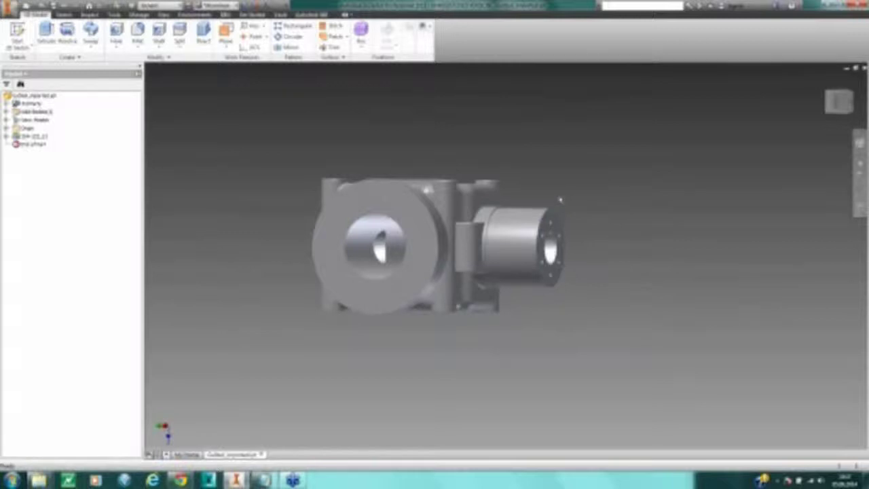
Step: Try again to pull the side cylinder's flange face outward by selecting only that face in Direct Edit
left_click(204, 34)
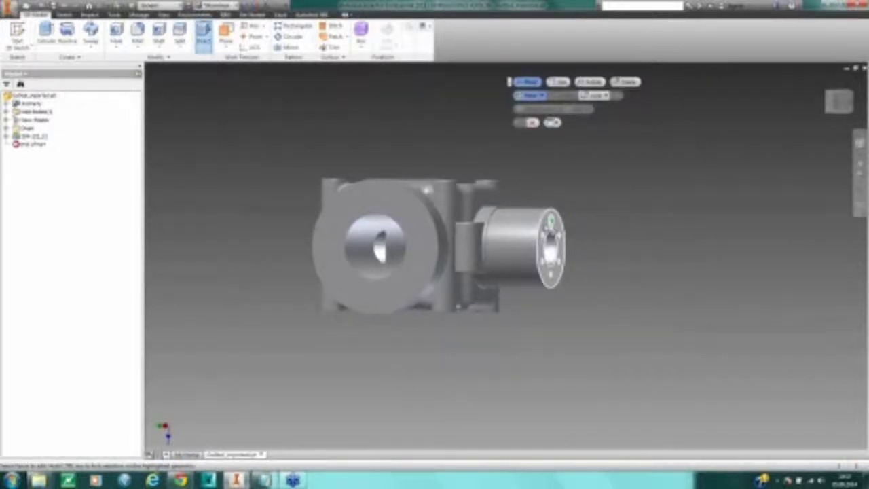
scroll(558, 231, "up", 3)
scroll(546, 223, "up", 5)
left_click(547, 221)
scroll(602, 228, "down", 6)
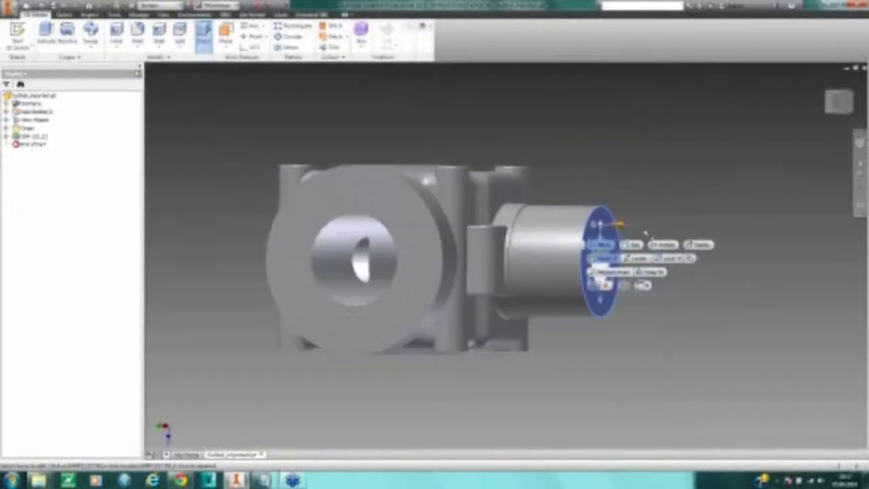
left_click_drag(624, 226, 640, 228)
left_click(642, 240)
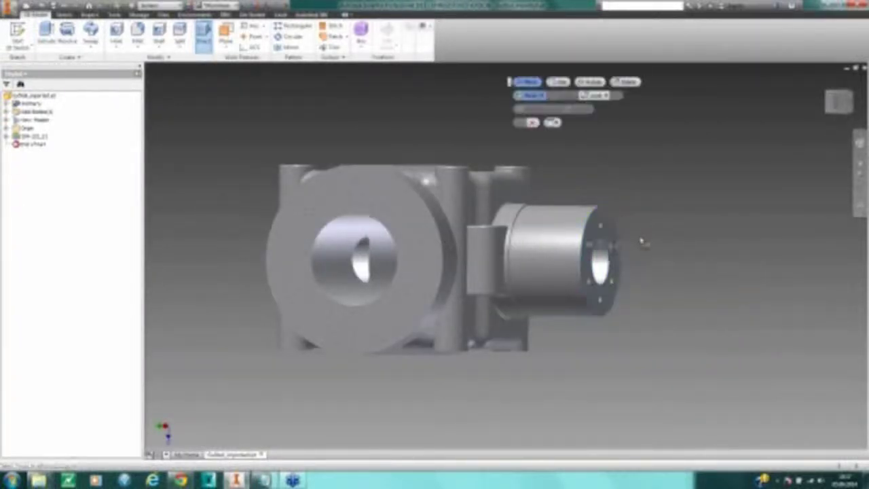
mouse_move(626, 246)
middle_mouse_down()
mouse_move(603, 253)
mouse_move(611, 258)
mouse_move(604, 270)
mouse_move(645, 230)
mouse_move(676, 231)
mouse_move(636, 233)
middle_mouse_up()
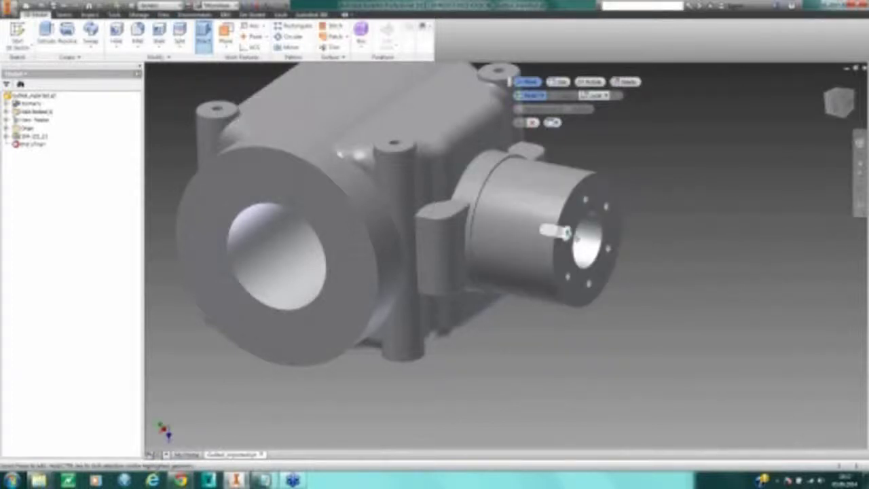
left_click(567, 233)
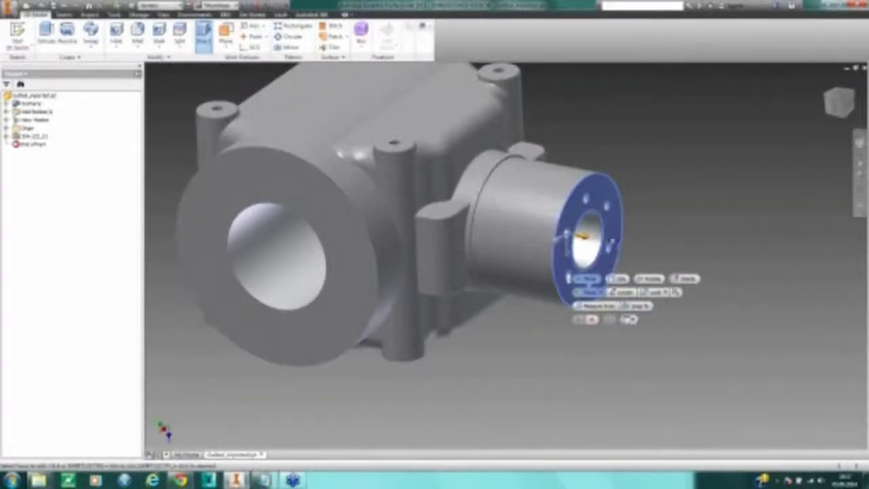
left_click_drag(589, 240, 607, 244)
key("Escape")
key("Escape")
Step: Extend the large cylinder by moving its annular end face outward with Direct Edit, and apply the move
middle_click_drag(684, 261, 629, 214)
left_click(203, 33)
left_click(251, 133)
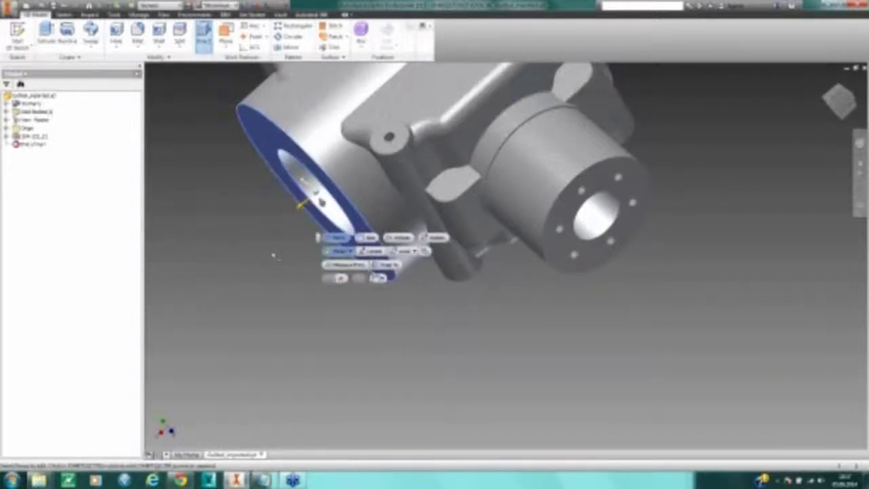
left_click_drag(288, 236, 244, 301)
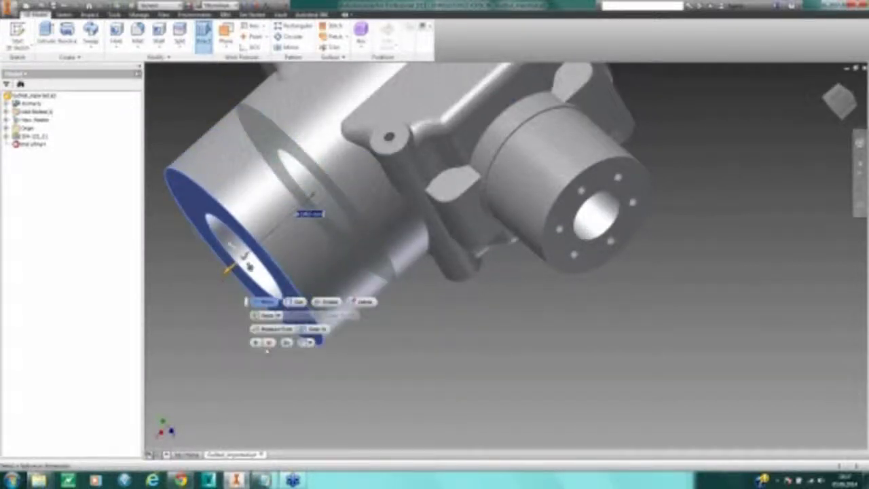
left_click(257, 344)
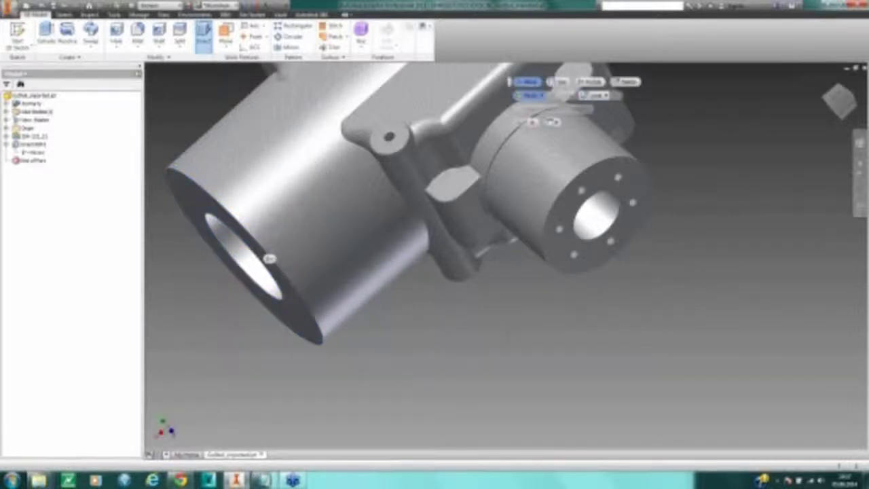
middle_click_drag(271, 258, 291, 270, "shift")
key("Escape")
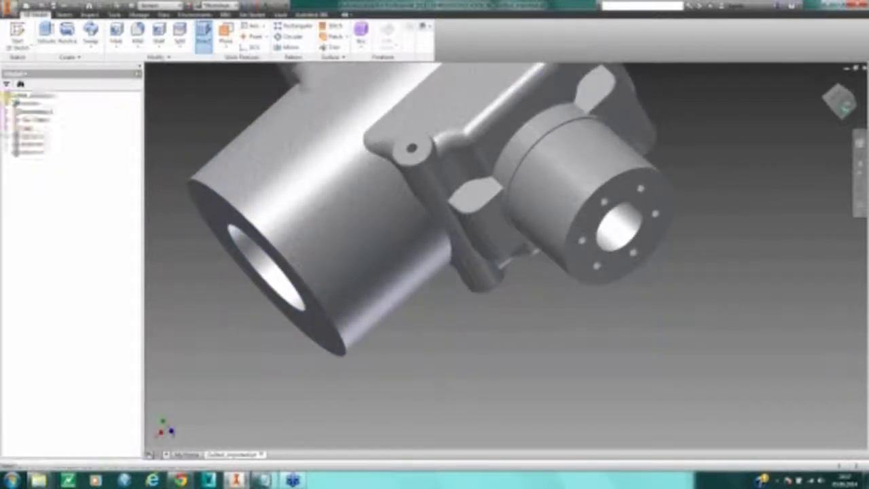
Step: Suppress the Direct Edit feature that extends the large cylinder, and delete it from the part
left_click(845, 108)
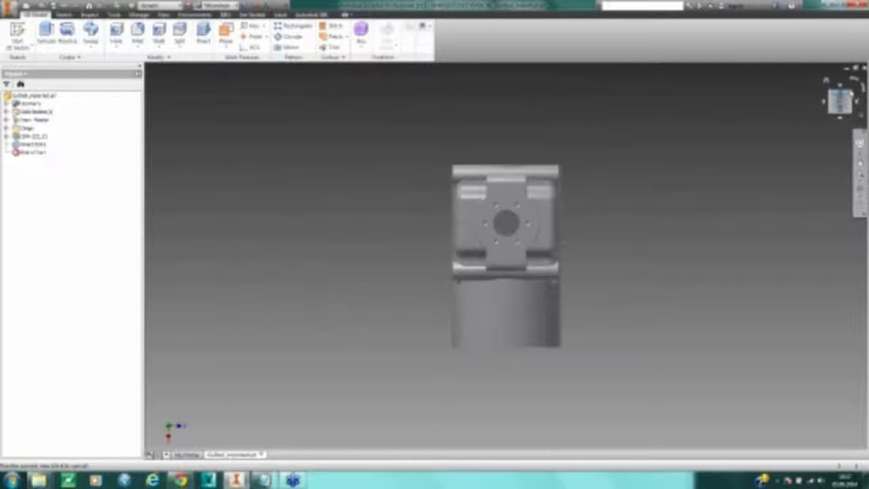
left_click(860, 86)
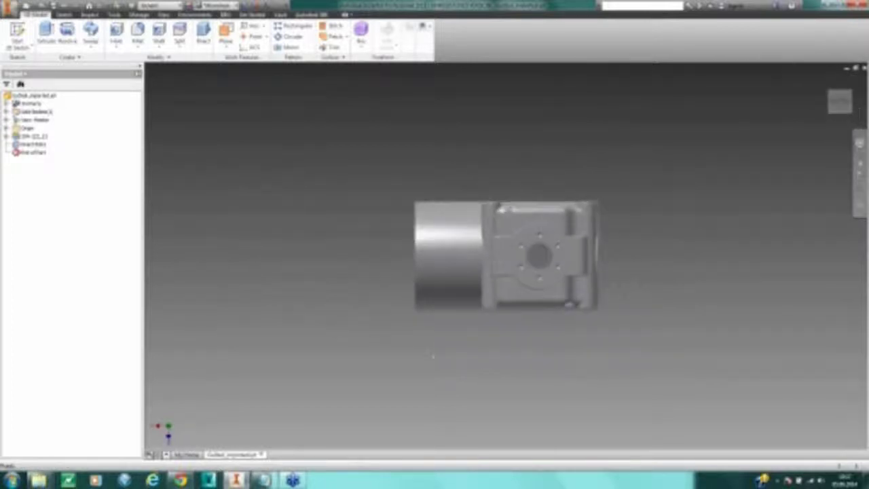
middle_click_drag(427, 353, 396, 363, "shift")
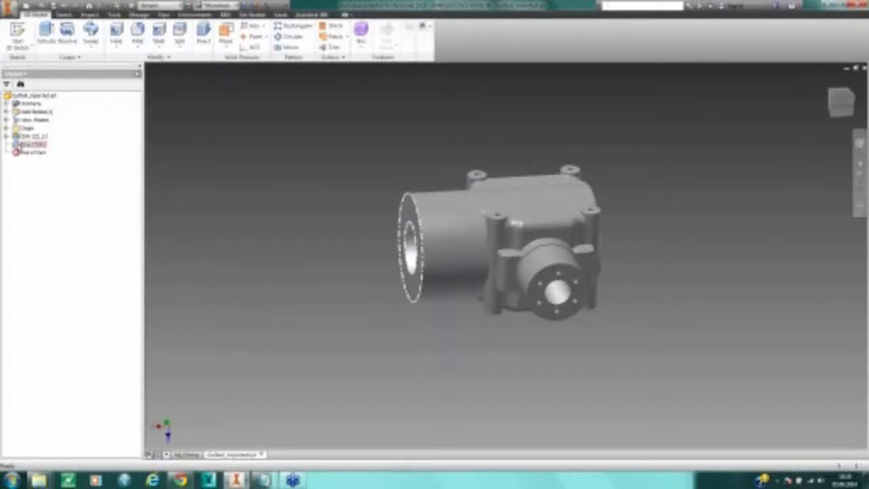
left_click(31, 144)
right_click(20, 146)
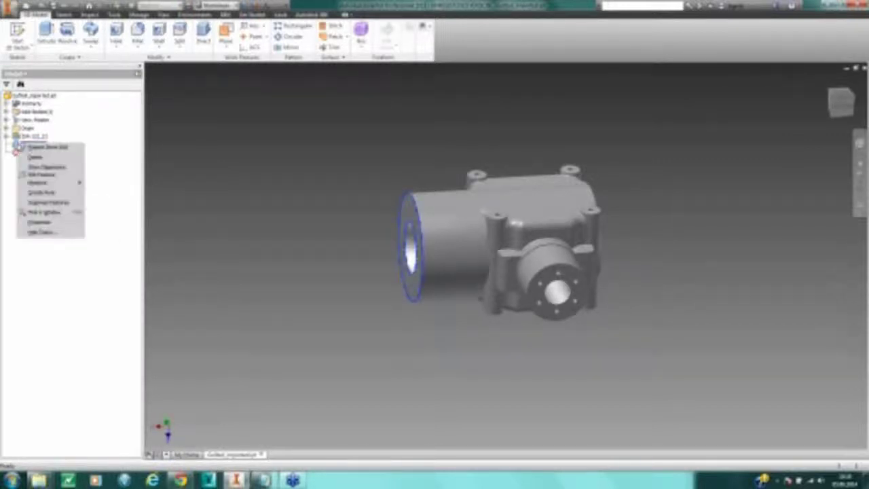
left_click(74, 203)
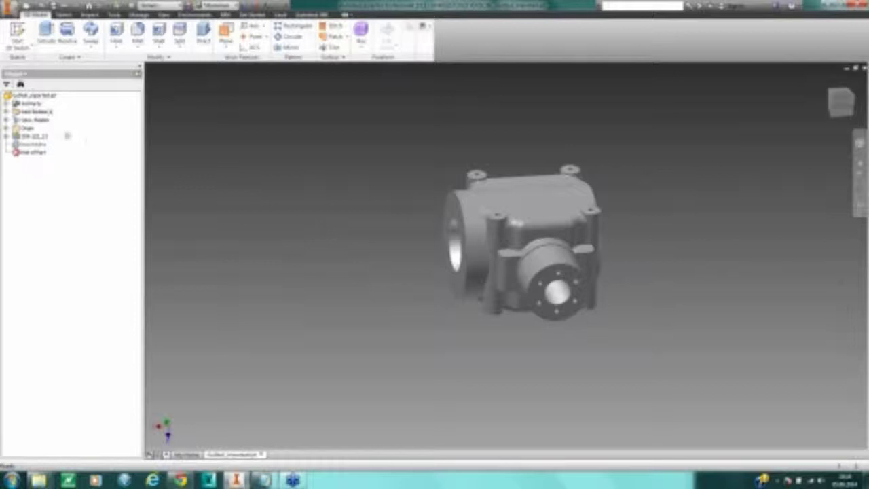
right_click(21, 145)
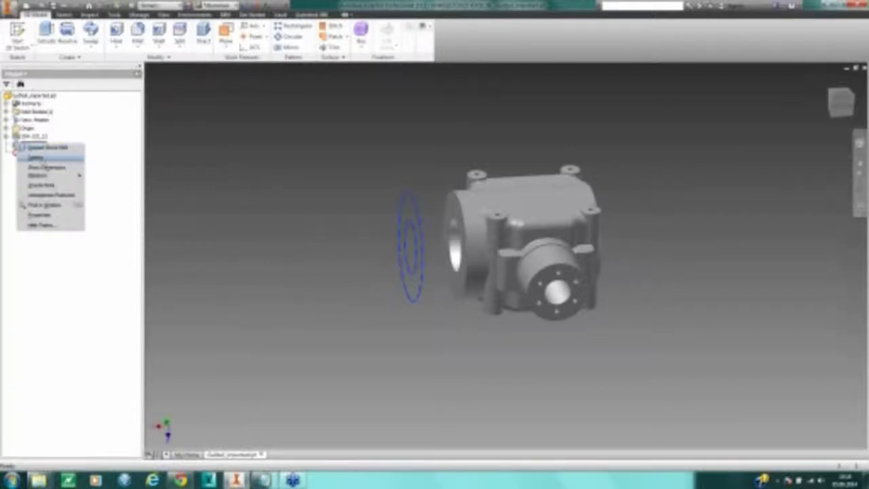
left_click(42, 159)
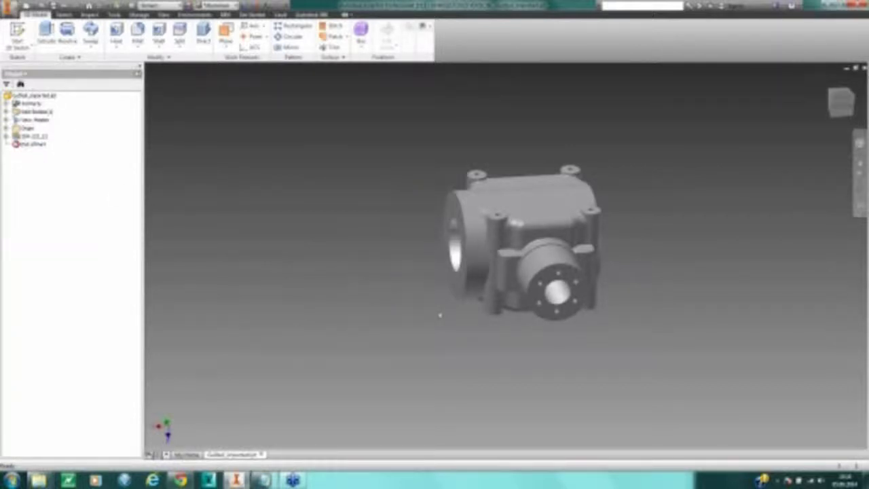
Step: Try to select the bolt holes on the side flange one by one for a Direct Edit move
middle_click_drag(594, 363, 523, 339)
scroll(523, 340, "down", 3)
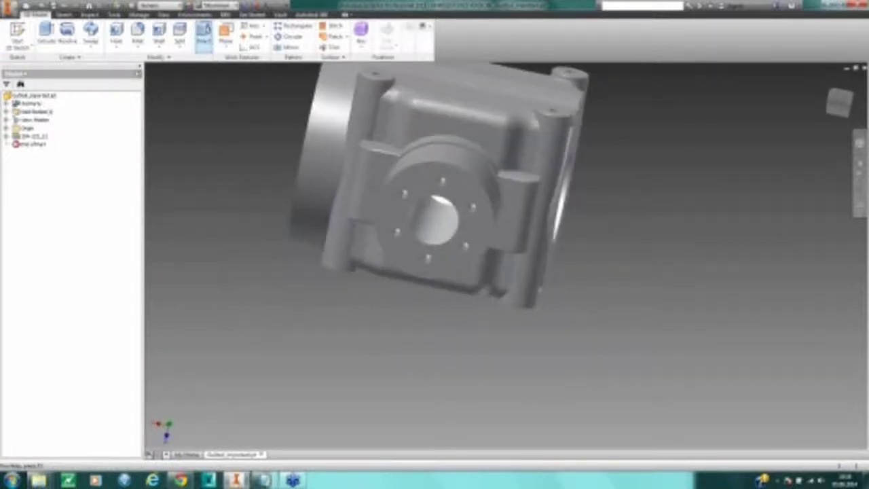
left_click(204, 35)
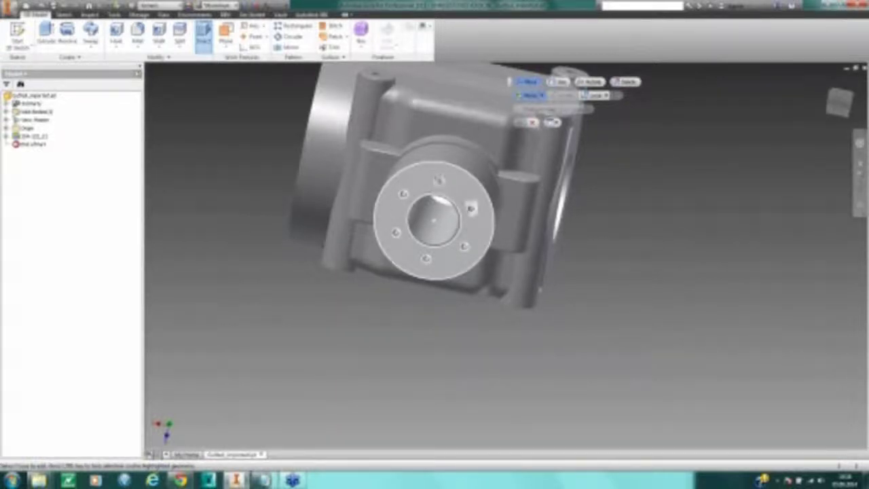
middle_click_drag(663, 263, 771, 207)
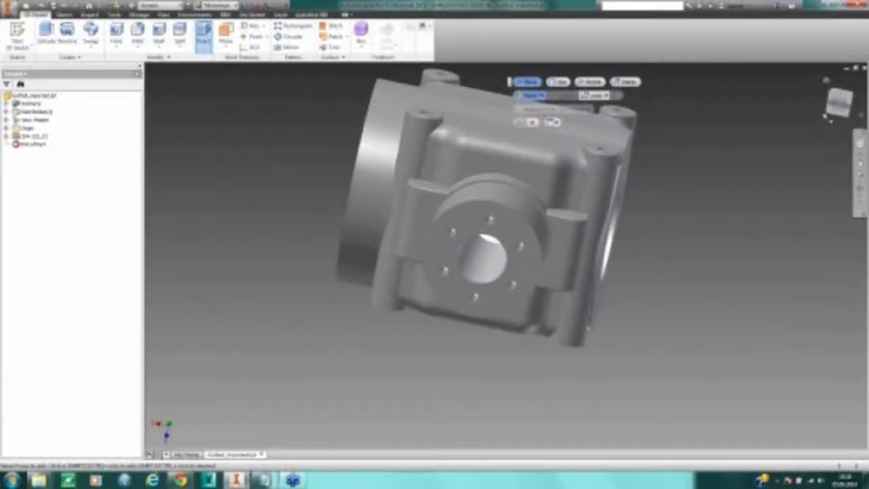
left_click(837, 105)
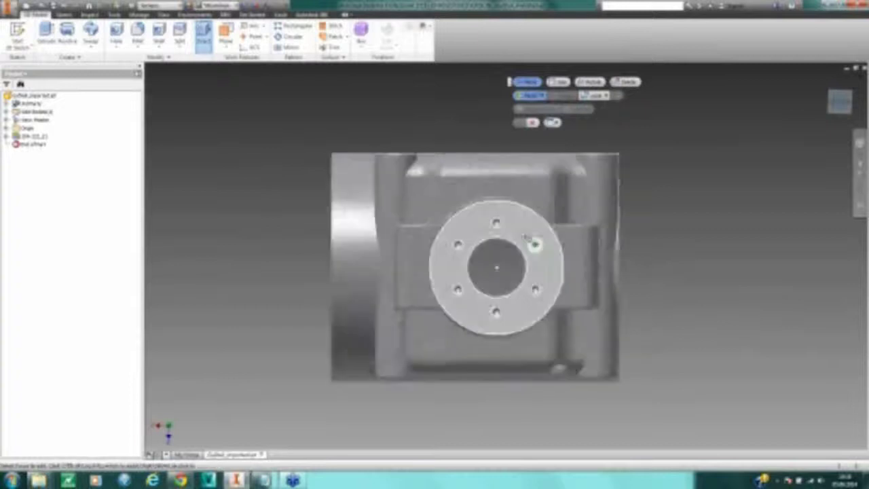
scroll(532, 236, "down", 3)
left_click(468, 211)
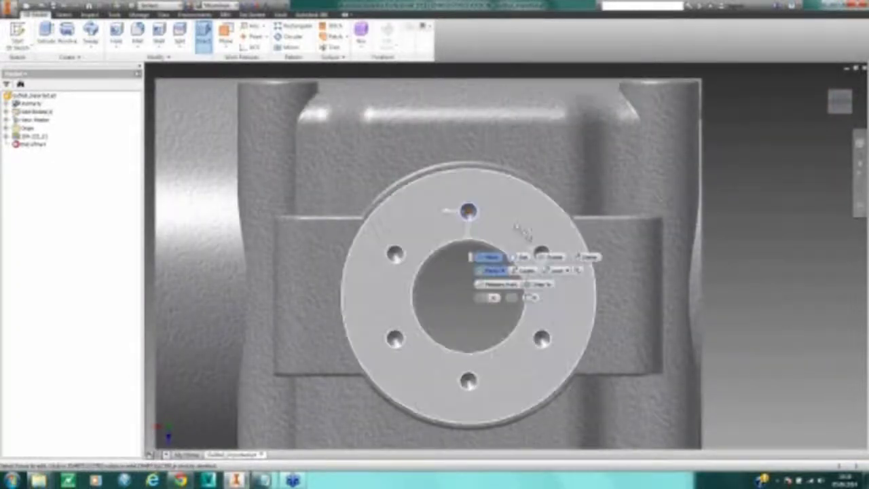
left_click(541, 251)
left_click(541, 338)
left_click(469, 380)
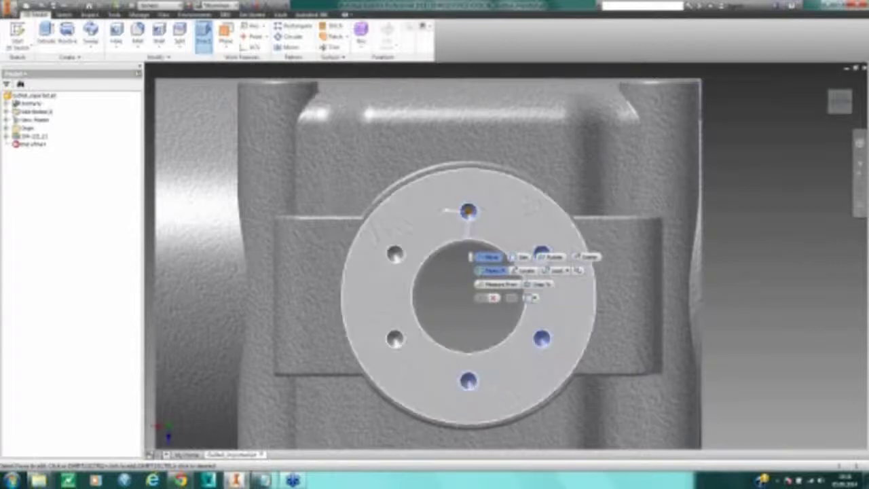
left_click(395, 338)
key("Escape")
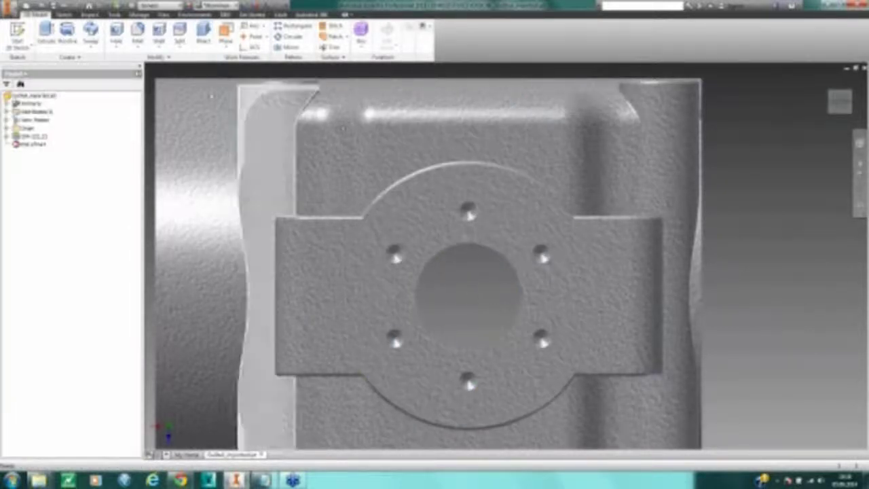
Step: Try to pick the bolt holes on the side cylinder's flange with Direct Edit set to move faces
left_click(204, 34)
left_click(428, 237)
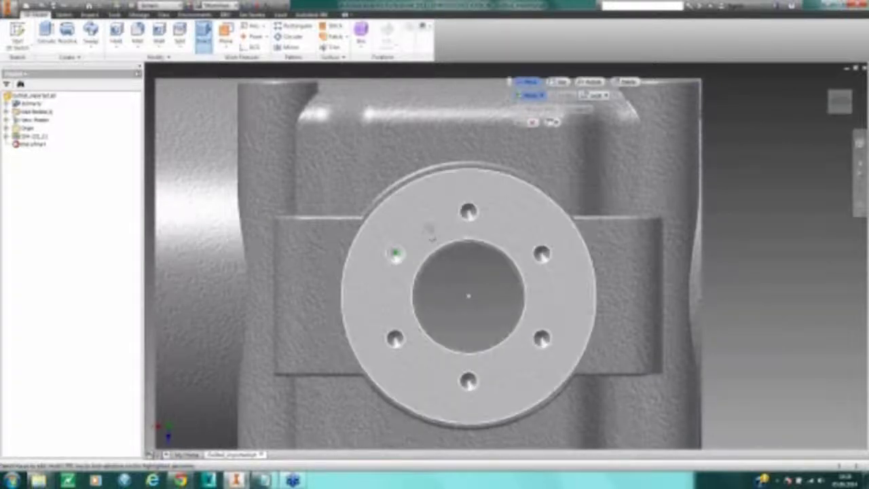
left_click(461, 263)
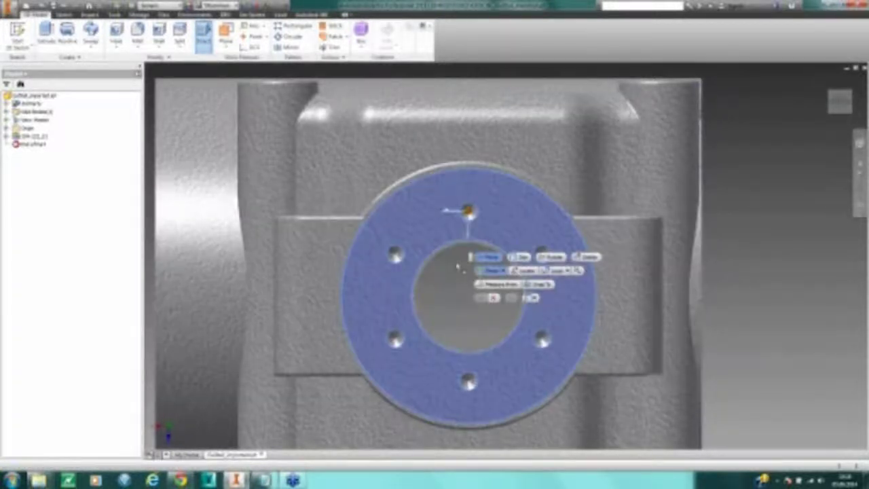
left_click(441, 218)
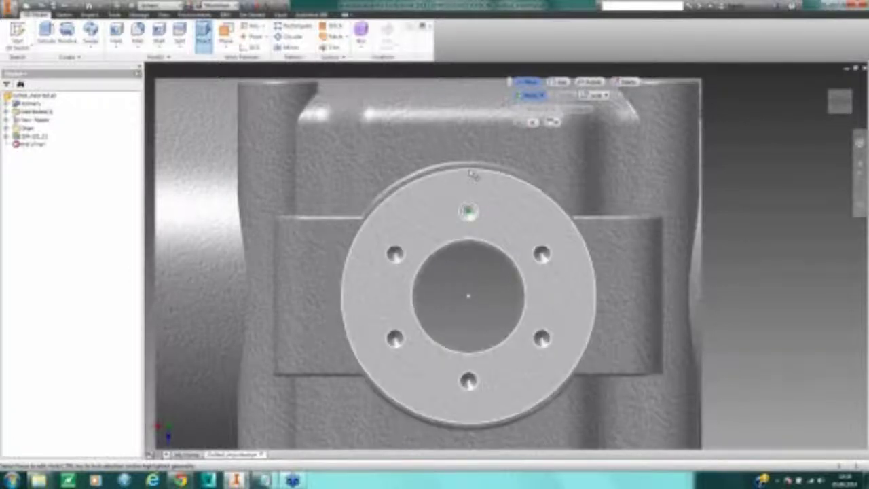
middle_click_drag(822, 281, 742, 237)
left_click_drag(832, 96, 836, 103)
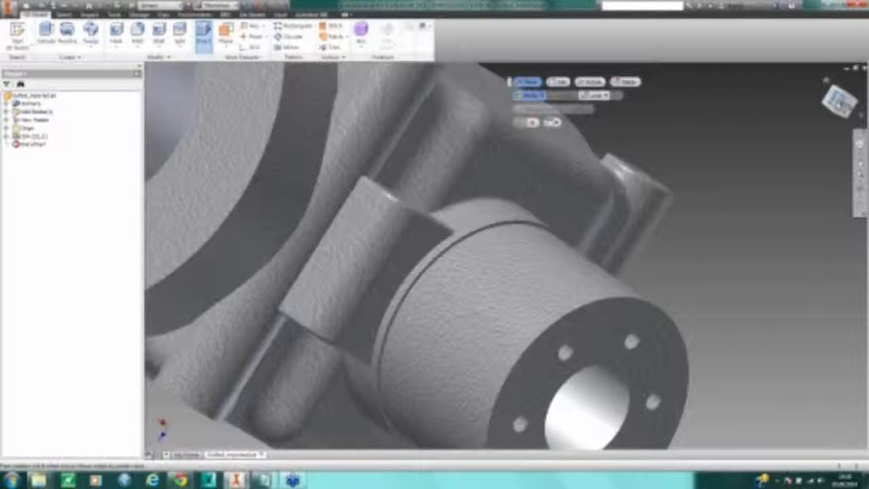
left_click(840, 103)
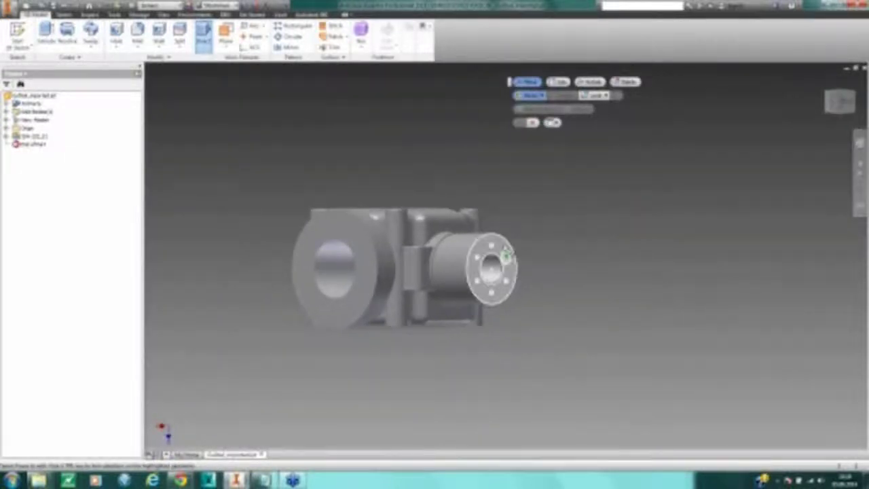
Step: Try to set up a Direct Edit rotation for the side cylinder's flange face
middle_click_drag(547, 356, 585, 341, "shift")
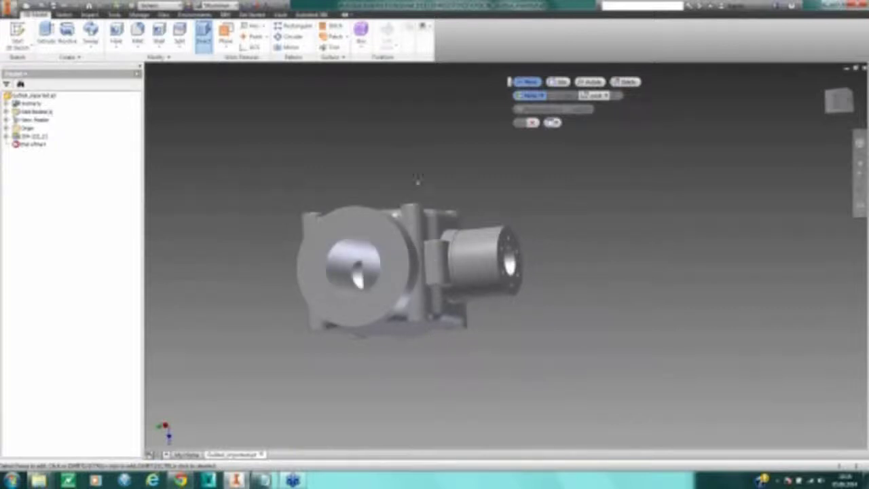
left_click(509, 262)
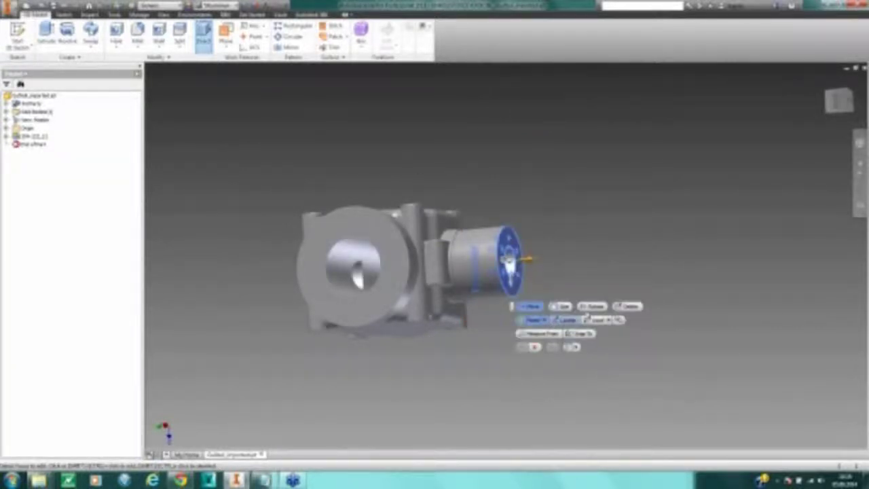
left_click(591, 306)
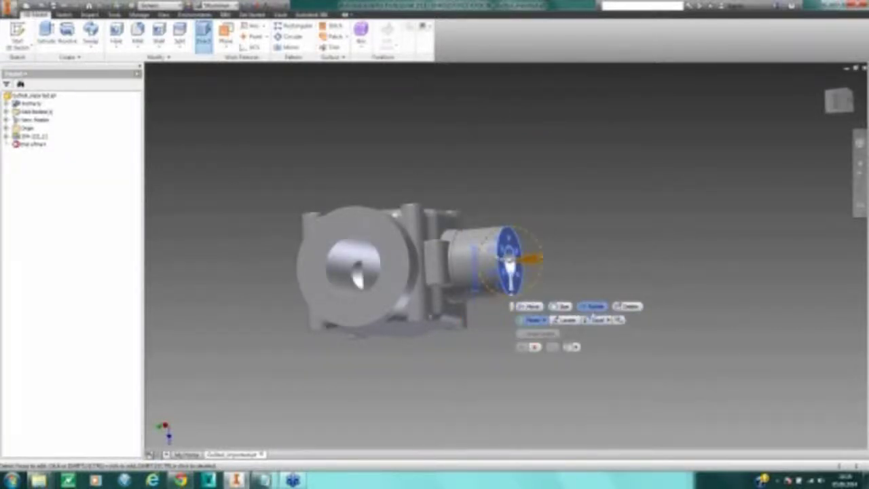
middle_click_drag(552, 342, 480, 345)
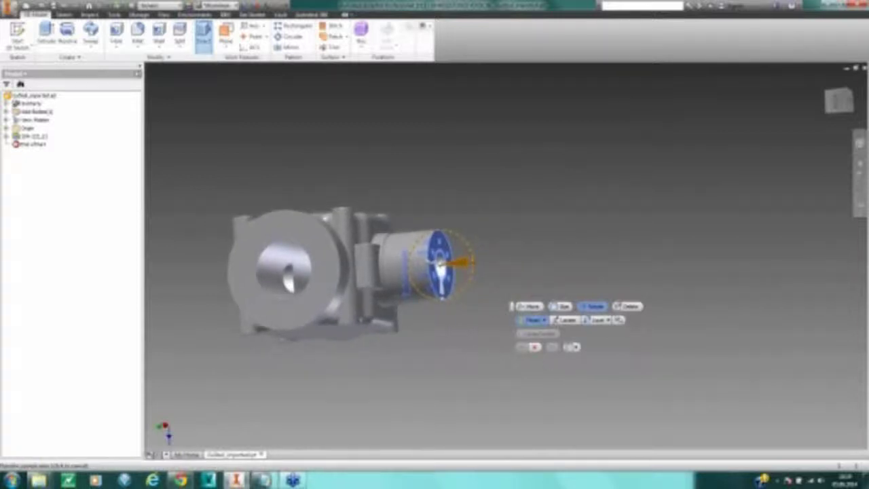
middle_click_drag(448, 363, 491, 371, "shift")
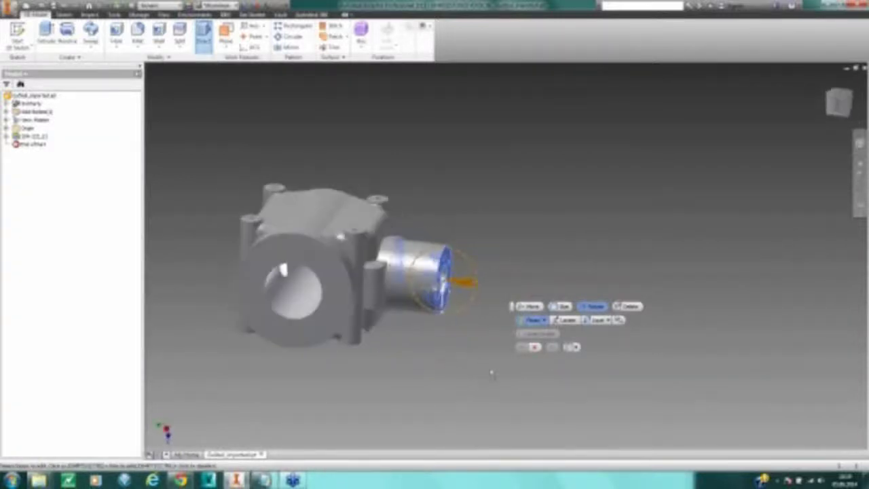
key("Escape")
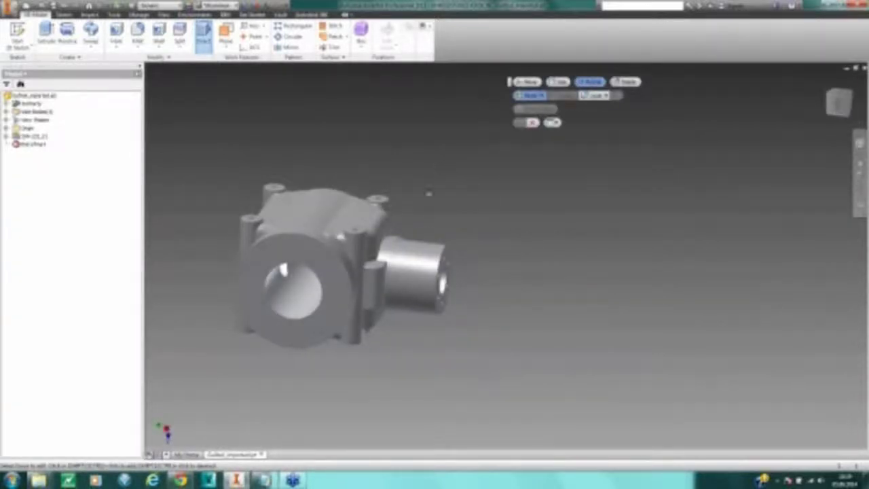
Step: Window-select the six bolt holes around the flange's bore and try to rotate them together with Direct Edit
left_click_drag(425, 231, 477, 350)
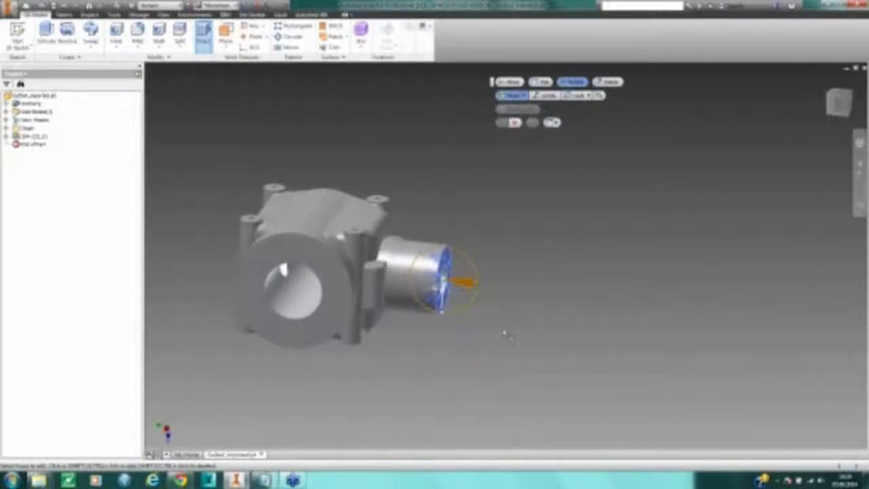
middle_click_drag(577, 332, 595, 325)
scroll(460, 322, "up", 5)
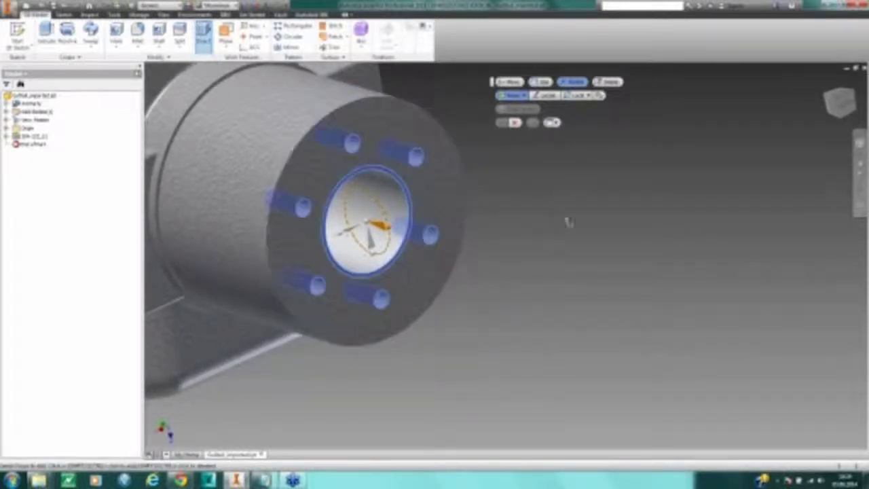
middle_click_drag(593, 281, 553, 316, "shift")
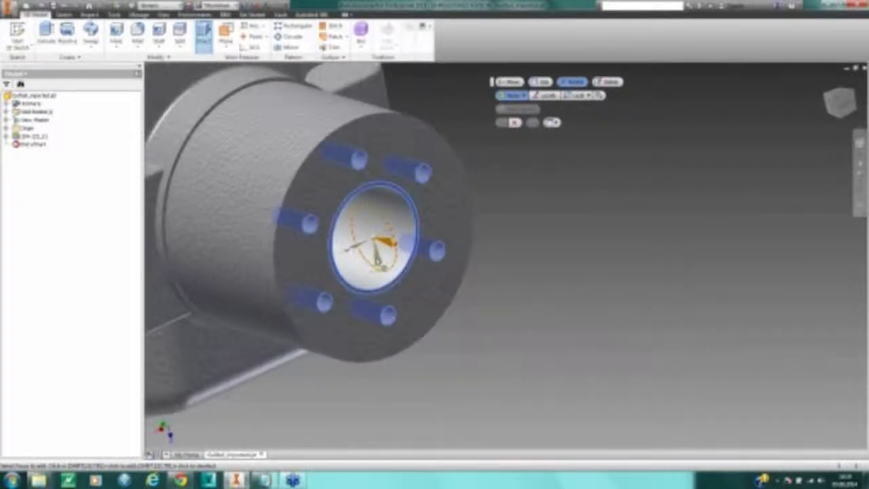
left_click(380, 266)
left_click_drag(380, 271, 367, 272)
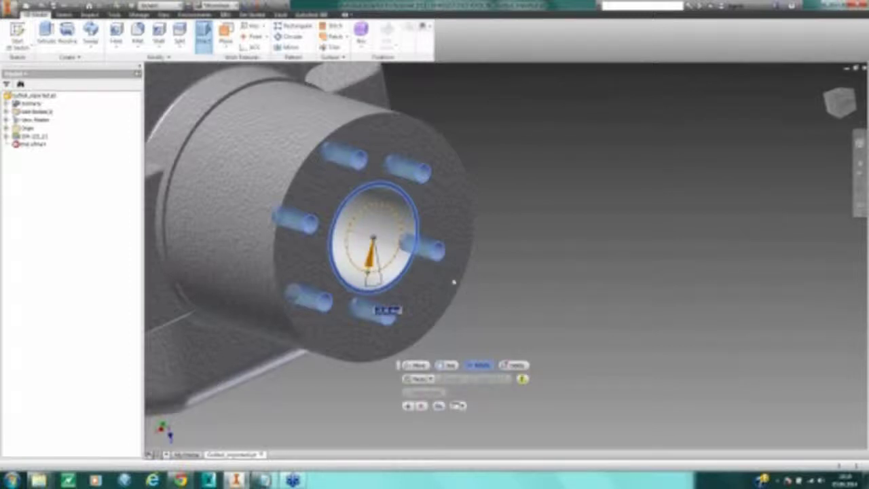
key("Return")
middle_click_drag(511, 276, 578, 293)
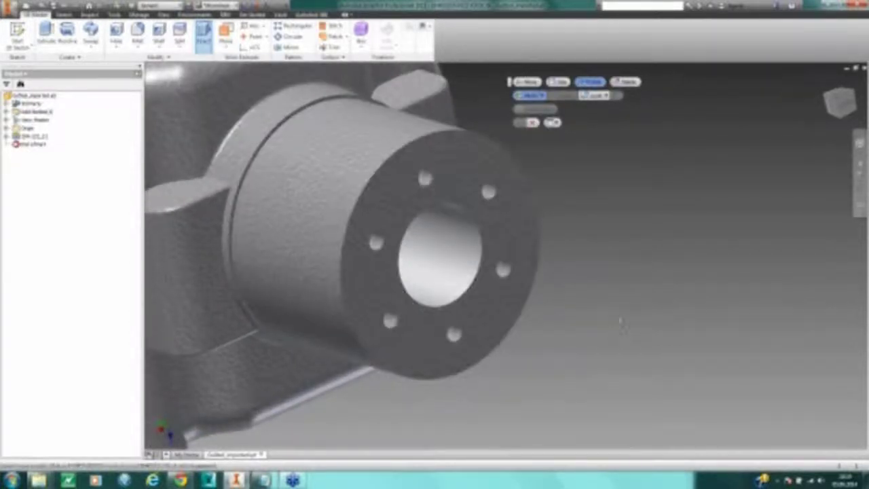
Step: Window-select the flange end again and try to exclude its large faces so only the bolt holes remain selected
scroll(620, 324, "up", 5)
left_click_drag(586, 210, 669, 399)
middle_click_drag(669, 394, 468, 375)
scroll(455, 304, "up", 3)
scroll(456, 304, "down", 4)
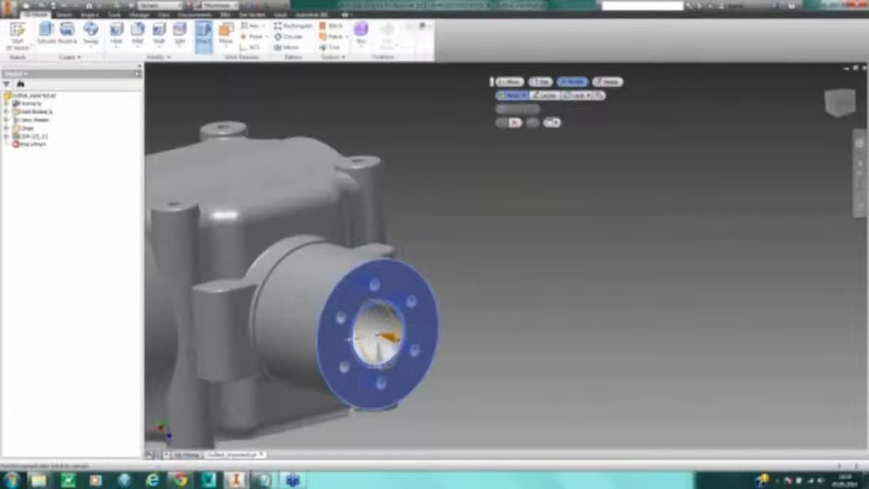
scroll(427, 273, "down", 3)
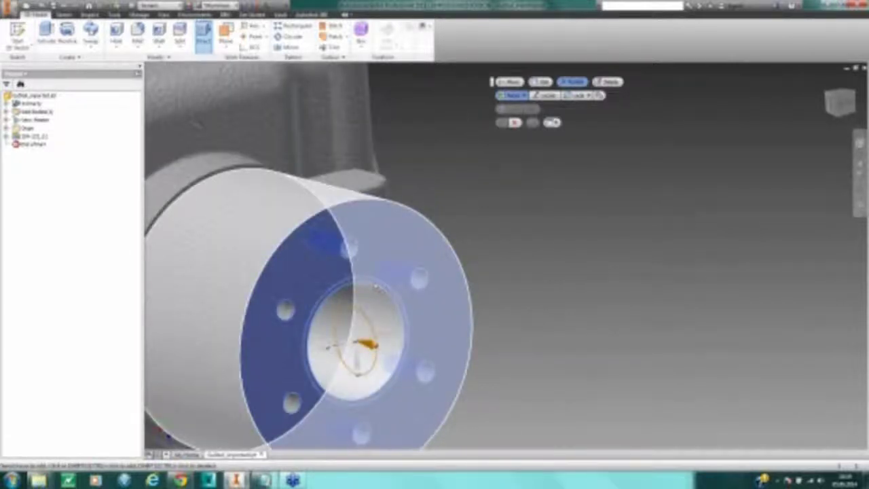
left_click(398, 259, "ctrl")
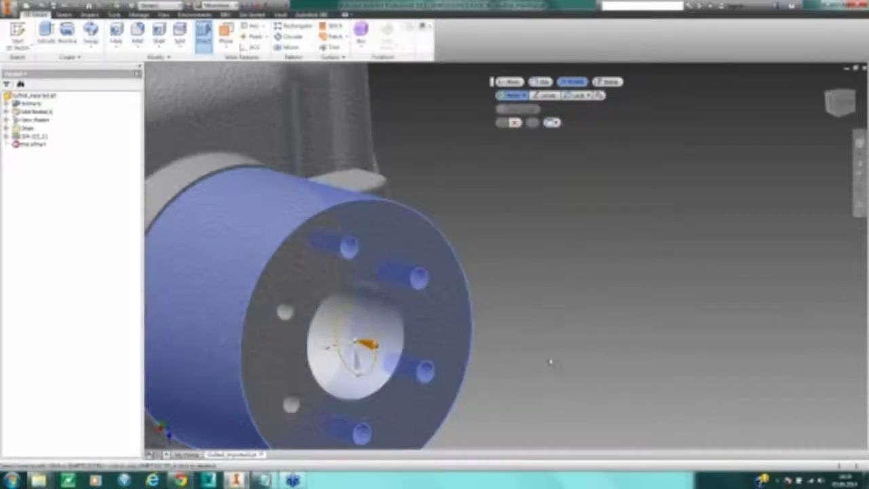
middle_click_drag(549, 367, 572, 303)
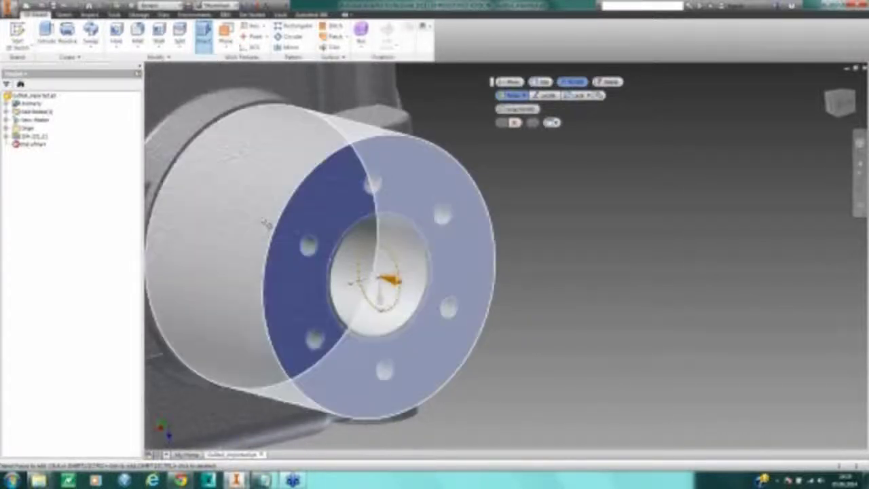
Step: Try to rotate the flange face together with two of its bolt holes in Direct Edit
left_click(285, 229)
mouse_move(655, 244)
middle_mouse_down("shift")
mouse_move(709, 255)
mouse_move(678, 253)
mouse_move(662, 238)
middle_mouse_up("shift")
middle_click_drag(176, 180, 279, 188)
left_click_drag(272, 183, 319, 245)
left_click(311, 307)
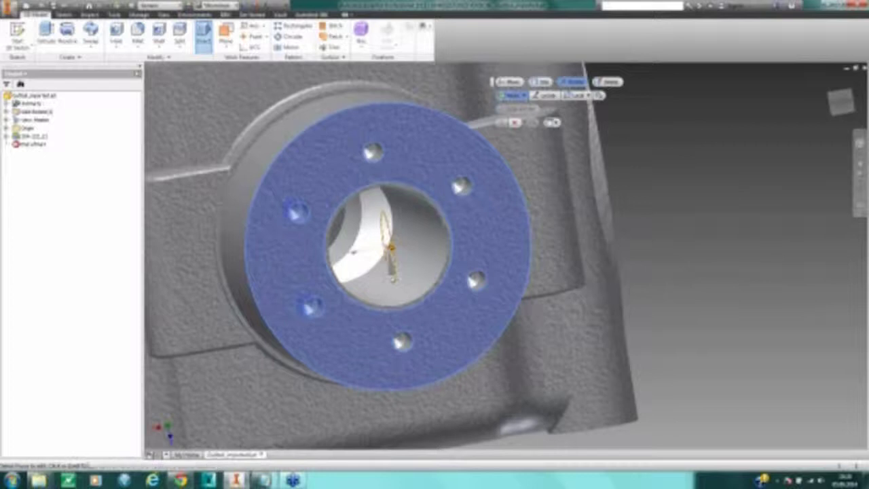
middle_click_drag(401, 344, 406, 333)
middle_click_drag(724, 256, 741, 249, "shift")
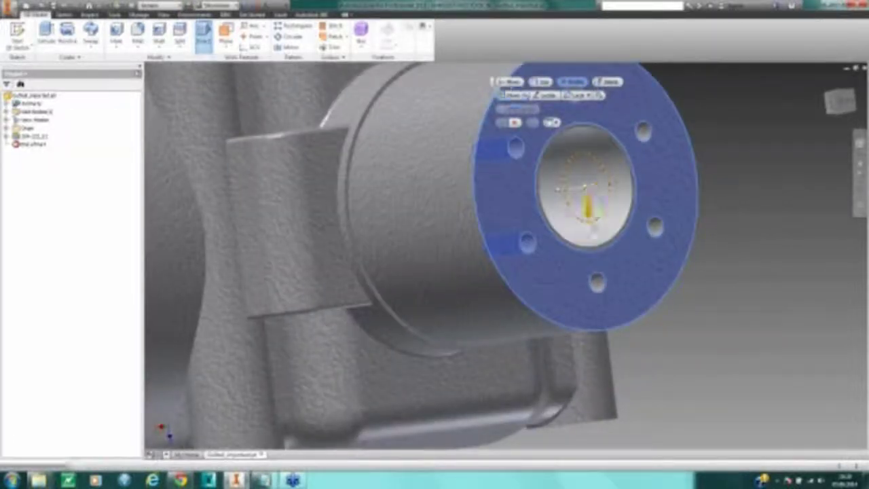
left_click_drag(590, 215, 604, 224)
key("Return")
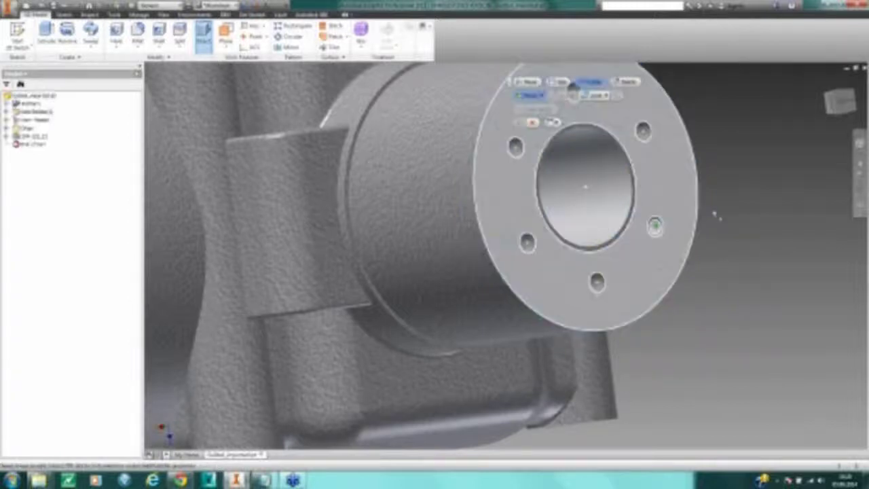
Step: Try to collect the flange's bolt holes for the rotation by drawing a small selection window around each one
scroll(717, 221, "down", 2)
middle_click_drag(717, 221, 649, 269)
scroll(688, 266, "down", 3)
scroll(650, 285, "up", 4)
left_click_drag(286, 87, 333, 123)
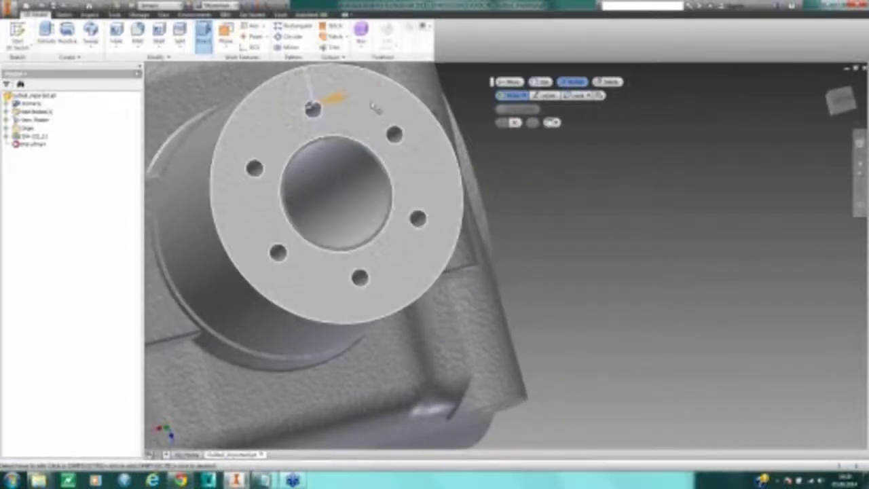
key("ctrl+z")
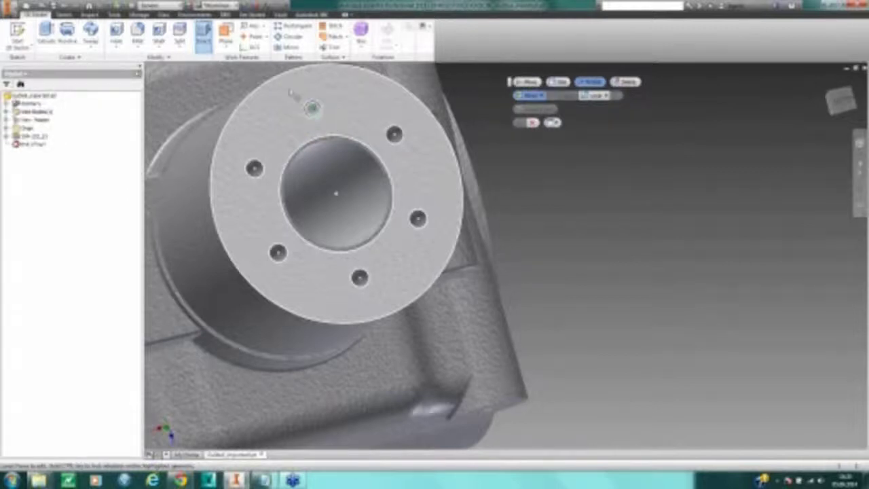
left_click_drag(290, 89, 330, 126)
left_click(331, 127)
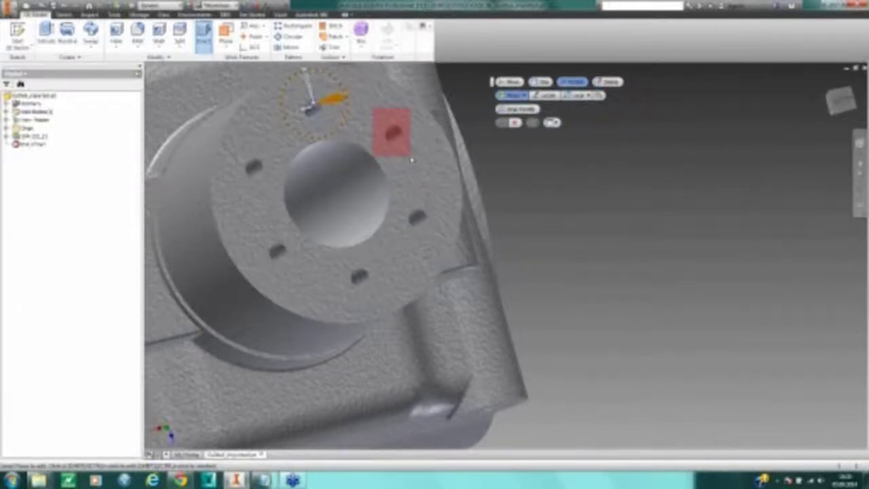
left_click_drag(411, 160, 415, 174)
key("ctrl+z")
Step: Try again to window-select two neighbouring bolt holes on the flange
left_click_drag(291, 89, 321, 117)
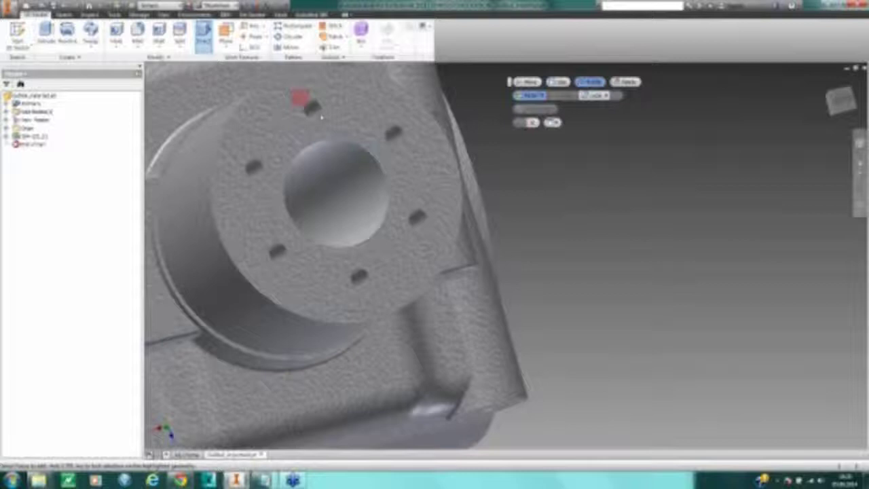
left_click(312, 108)
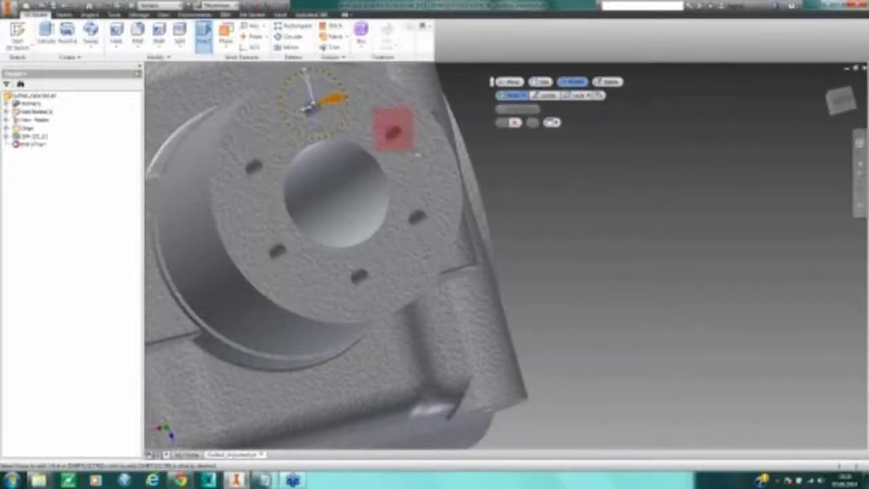
left_click(417, 157)
Step: Try to pick the flange's bolt holes individually for the rotation, and abandon the selection and the Direct Edit command
middle_click_drag(532, 157, 681, 177)
mouse_move(644, 237)
middle_mouse_down()
mouse_move(597, 284)
mouse_move(646, 254)
middle_mouse_up()
scroll(631, 247, "up", 2)
middle_click_drag(573, 267, 710, 203, "shift")
middle_click_drag(730, 171, 789, 118)
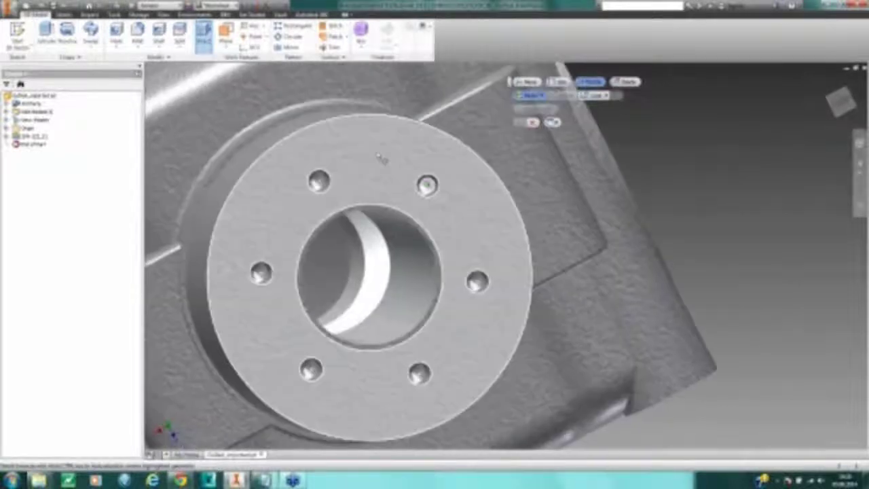
left_click(319, 180)
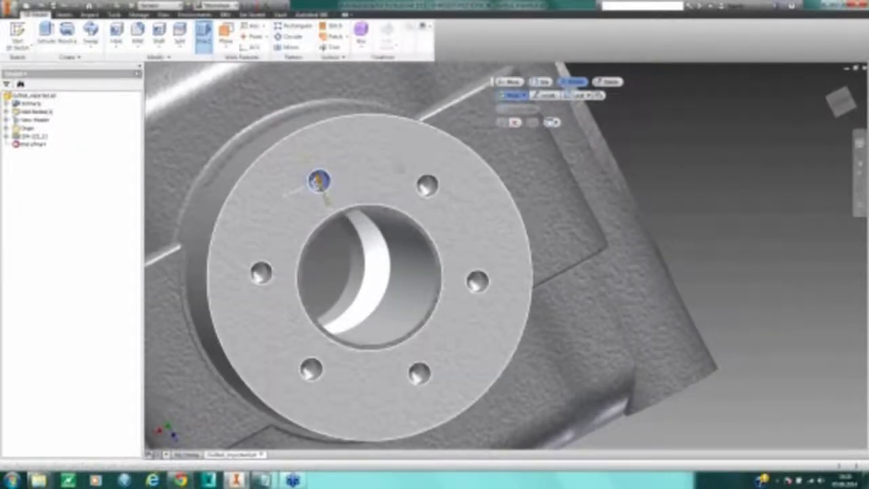
left_click(427, 185)
left_click_drag(462, 250, 439, 355)
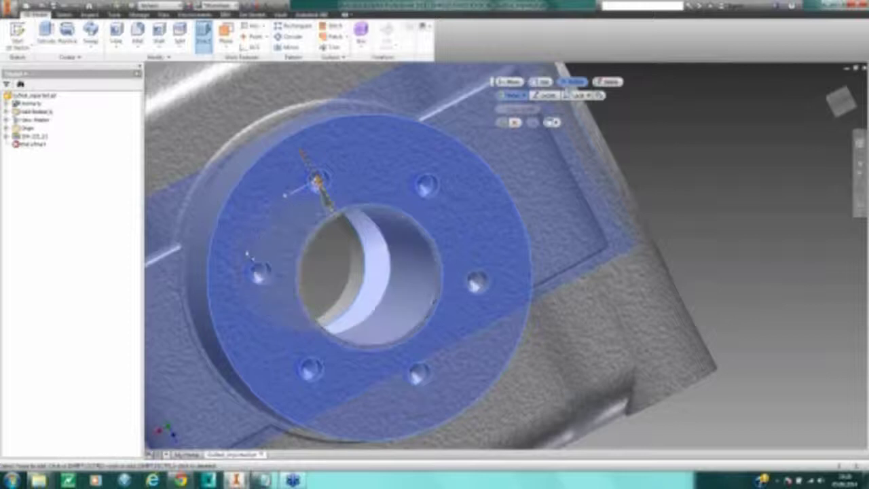
scroll(757, 199, "down", 2)
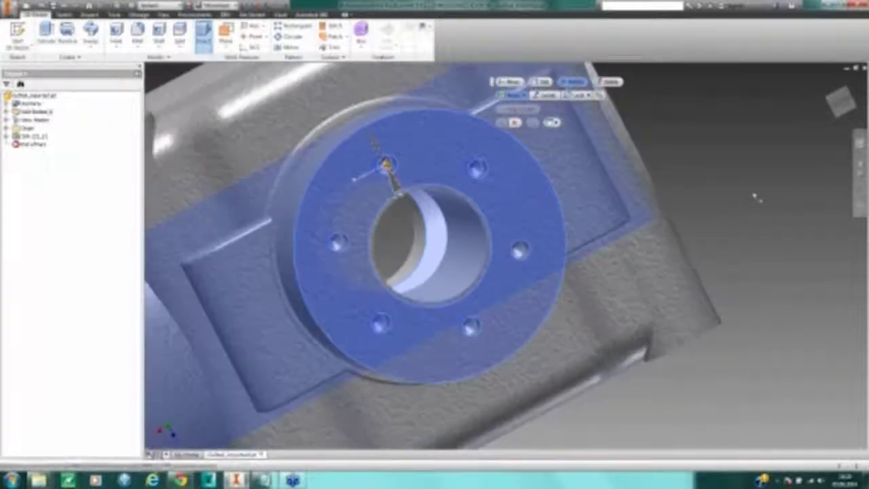
key("ctrl+z")
key("ctrl+z")
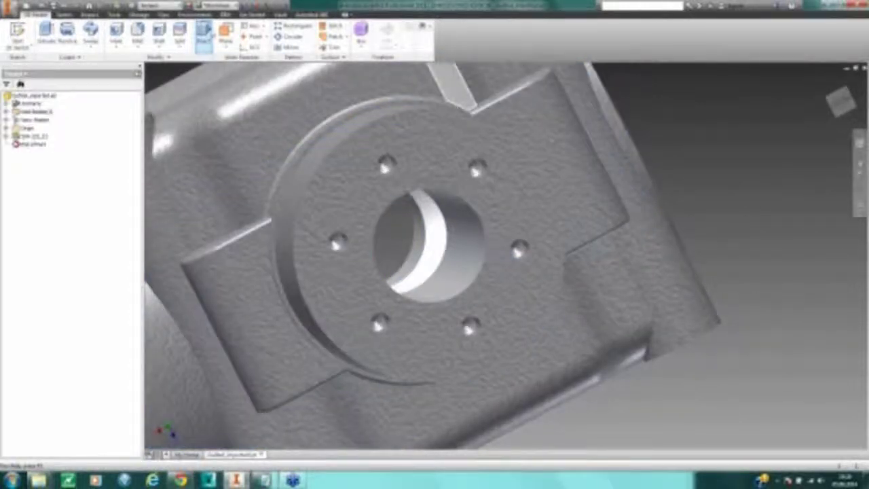
Step: Start a Direct Edit rotation and select all six bolt holes on the round flange face
left_click(204, 41)
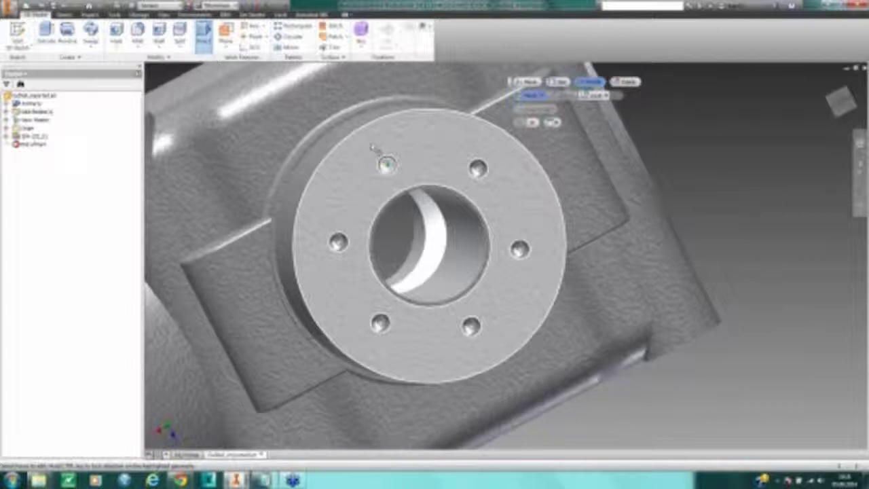
left_click(385, 165)
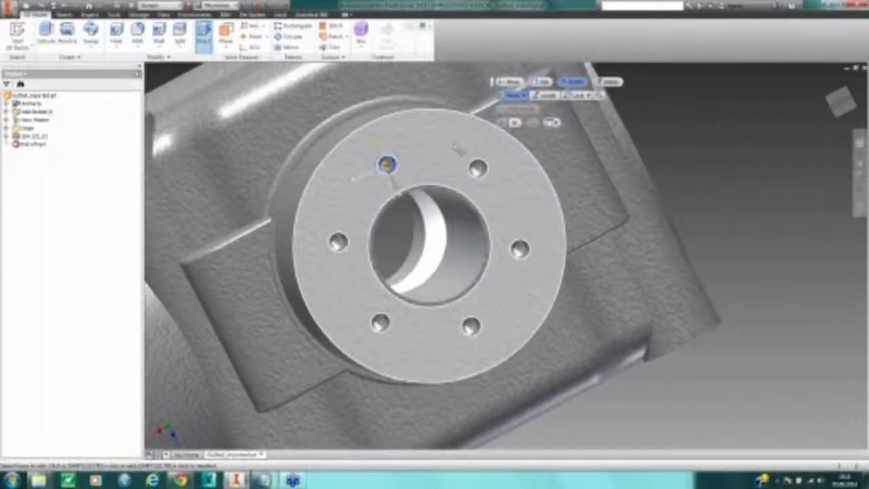
left_click(477, 168)
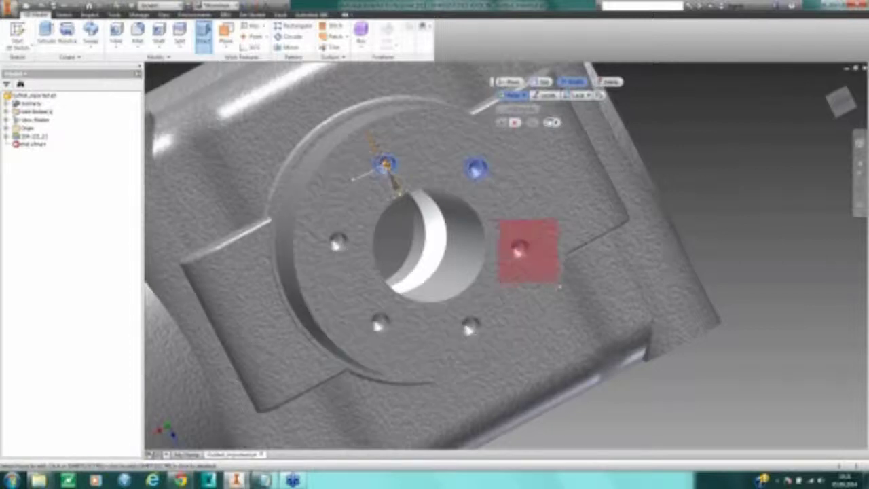
left_click(519, 249)
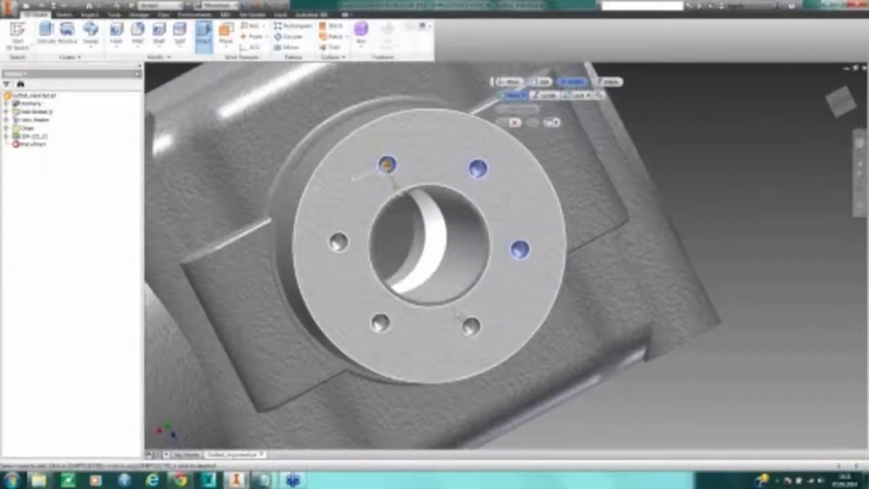
left_click(483, 339)
left_click(379, 326)
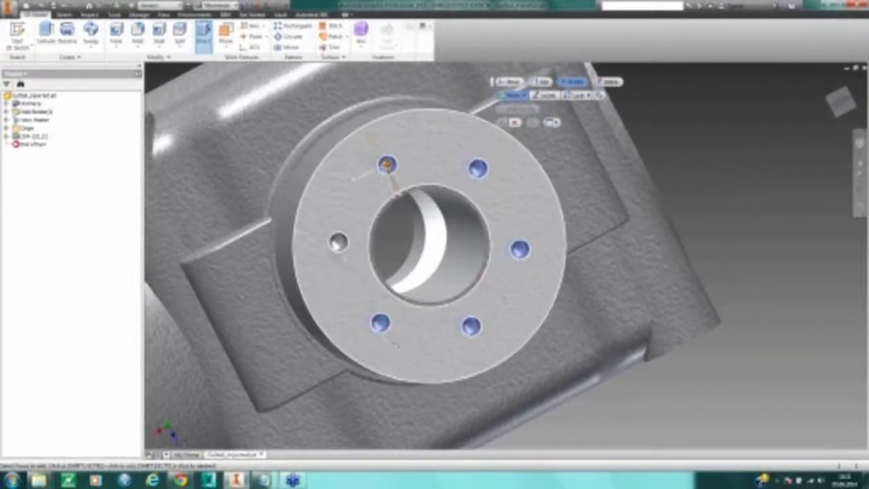
left_click(355, 271)
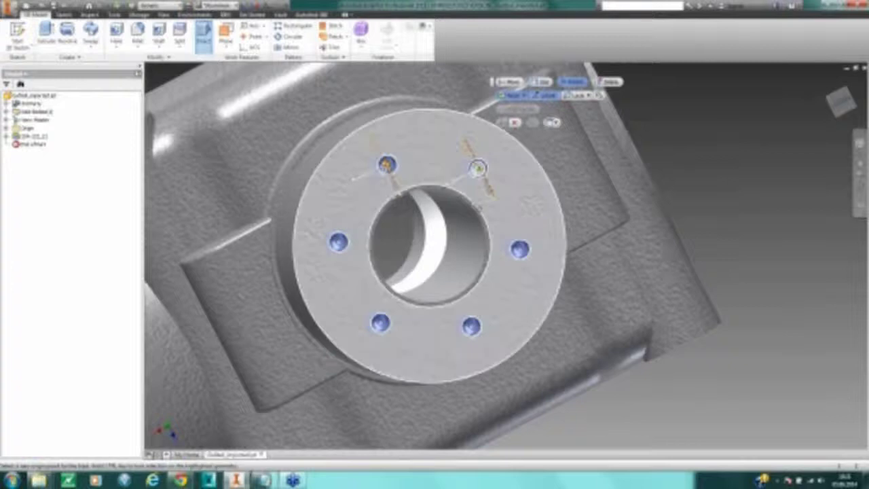
Step: Relocate the rotation triad to the flange's central bore and rotate the six bolt holes around its axis by about half their spacing
left_click(415, 221)
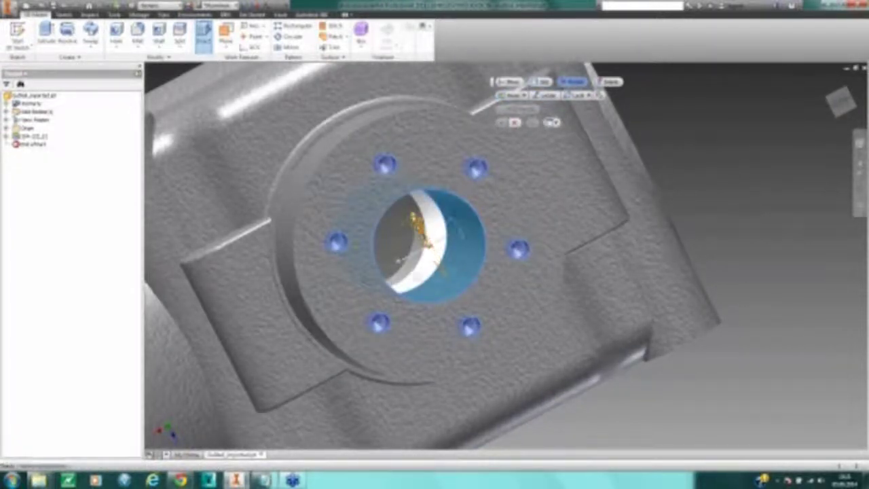
left_click_drag(439, 220, 439, 222)
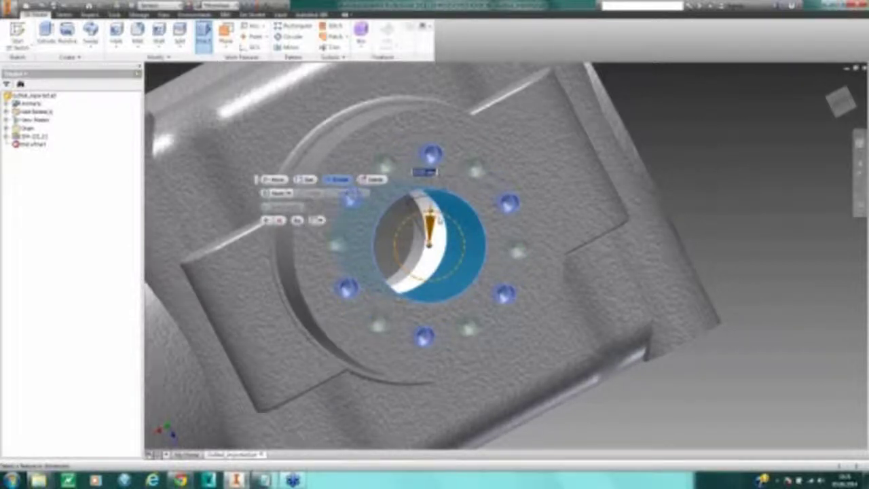
key("Return")
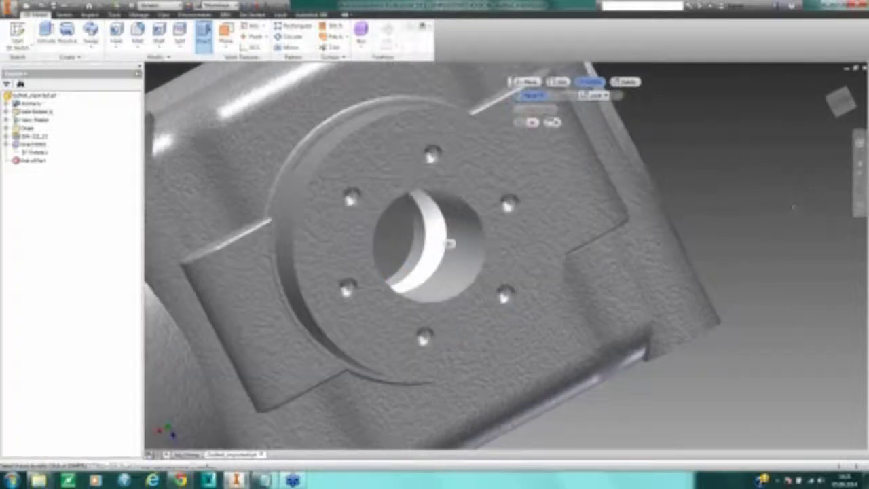
Step: Suppress the Direct Edit feature that rotated the bolt holes to compare with the original pattern, and delete the feature
middle_click_drag(790, 207, 760, 219)
scroll(757, 205, "down", 5)
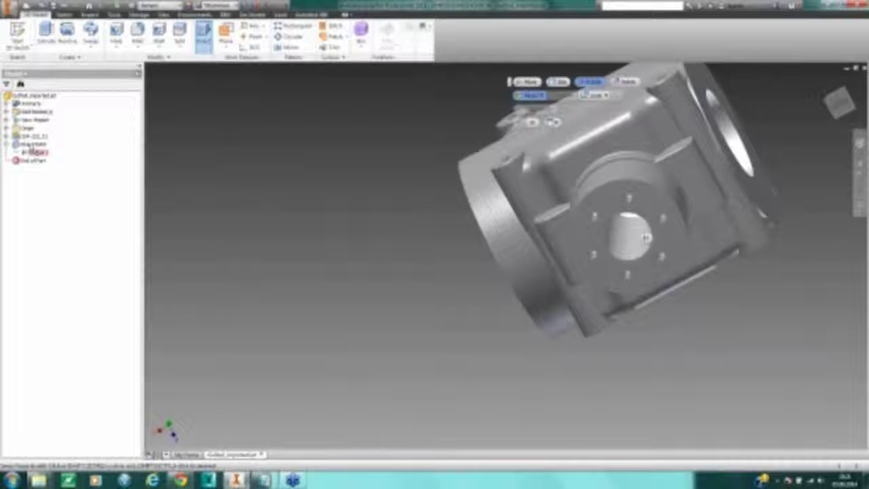
key("Escape")
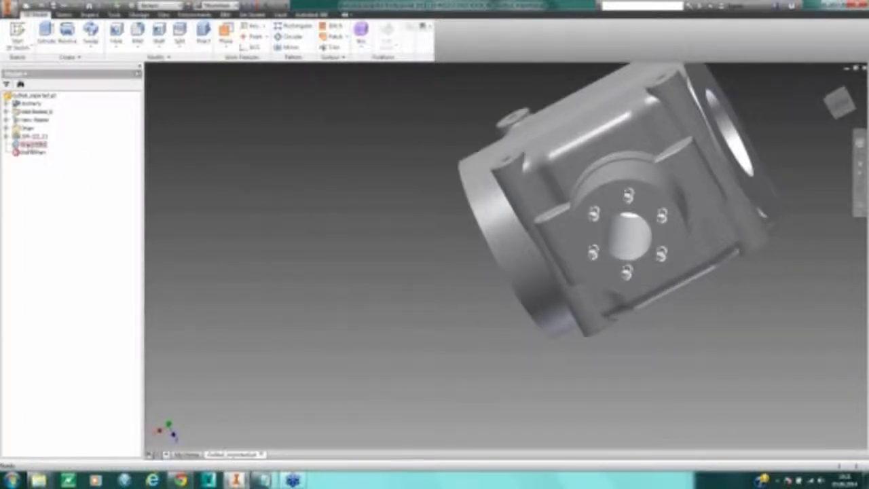
left_click(30, 144)
right_click(31, 143)
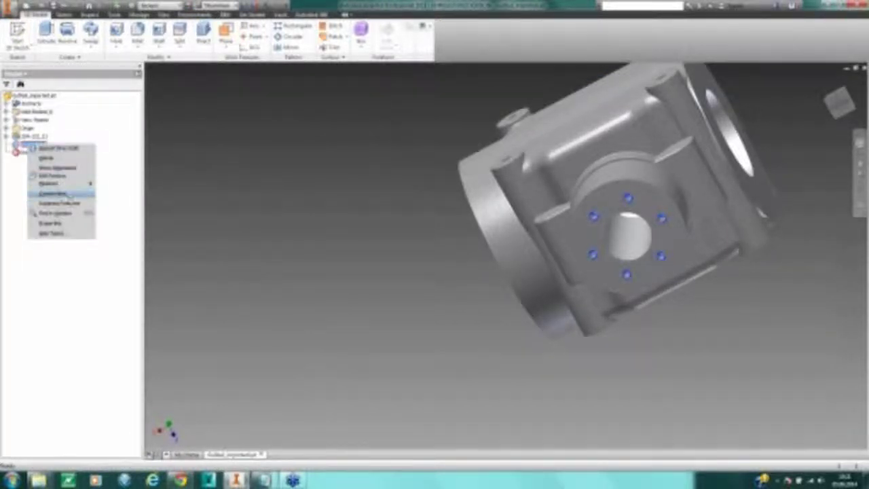
left_click(78, 204)
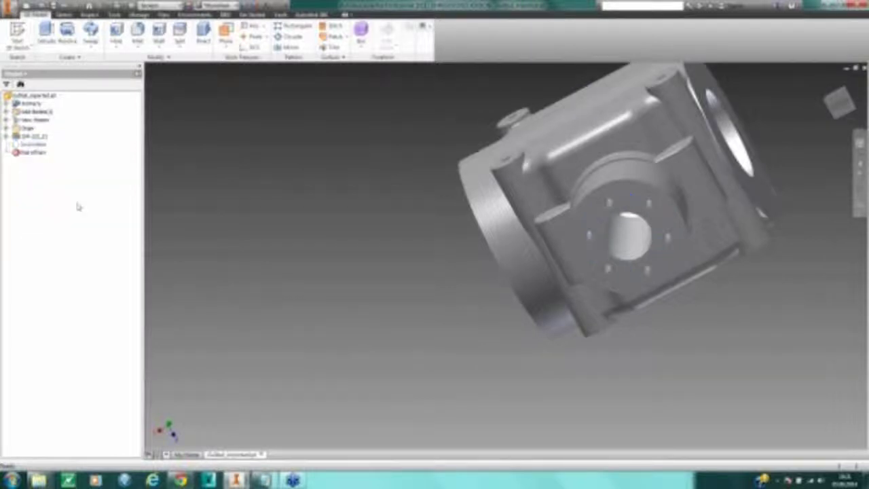
right_click(37, 146)
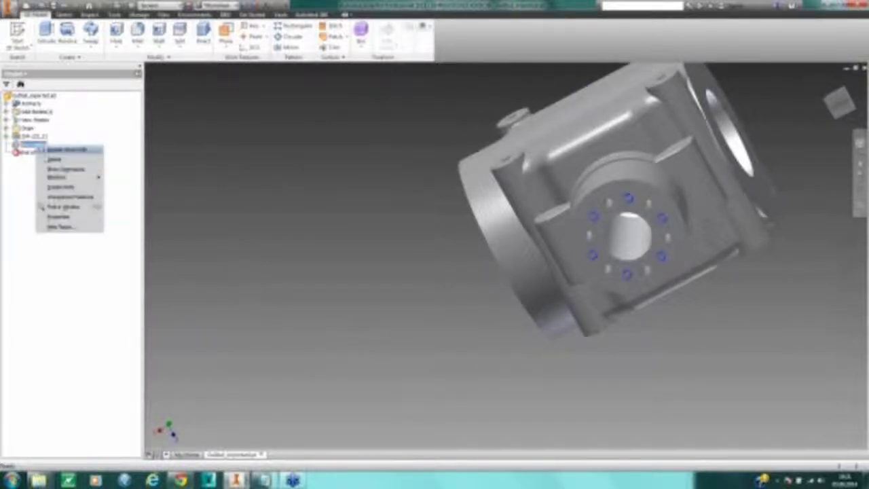
left_click(54, 158)
Step: View the whole imported housing from several sides and close it without saving the changes
scroll(336, 314, "up", 5)
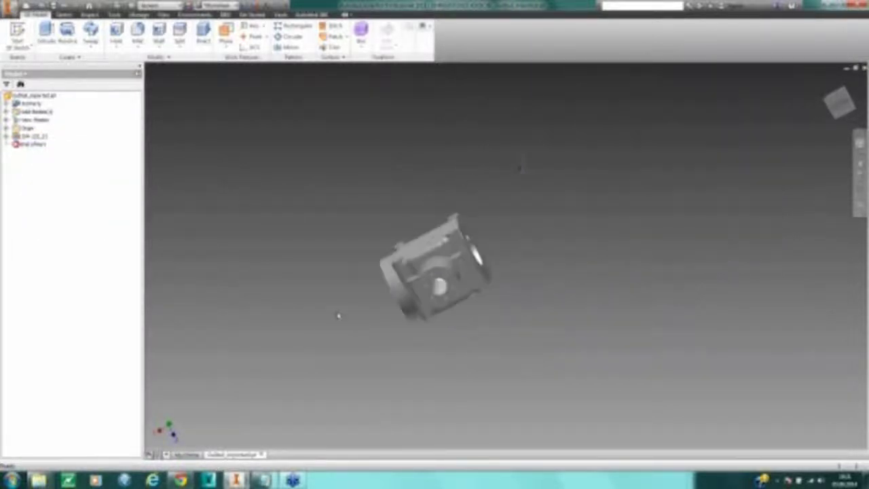
scroll(339, 316, "down", 3)
middle_click_drag(353, 328, 491, 405, "shift")
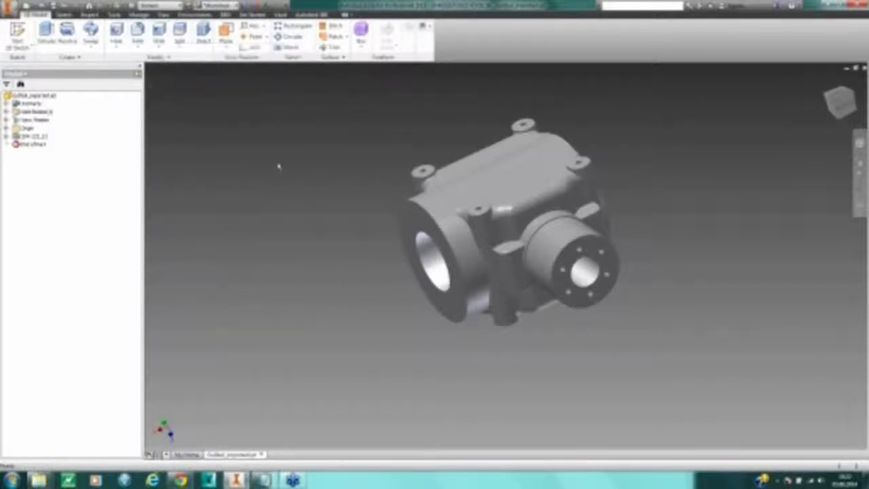
middle_click_drag(331, 211, 333, 251)
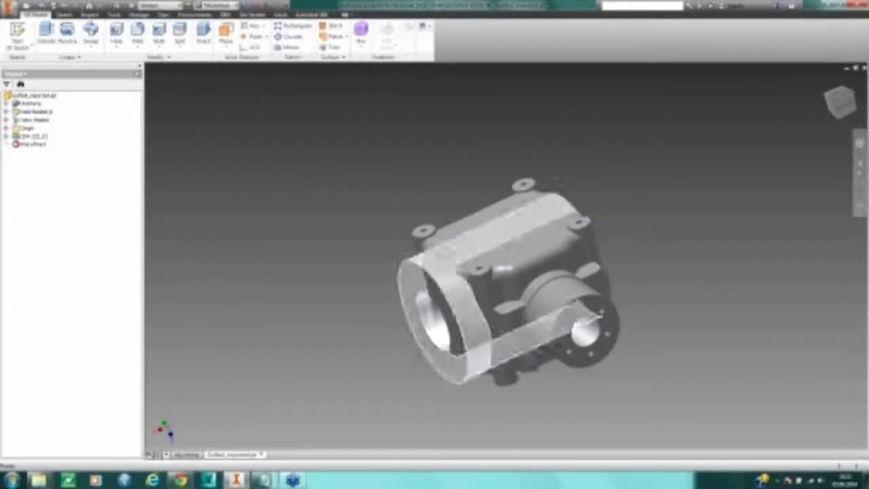
middle_click_drag(643, 250, 581, 171, "shift")
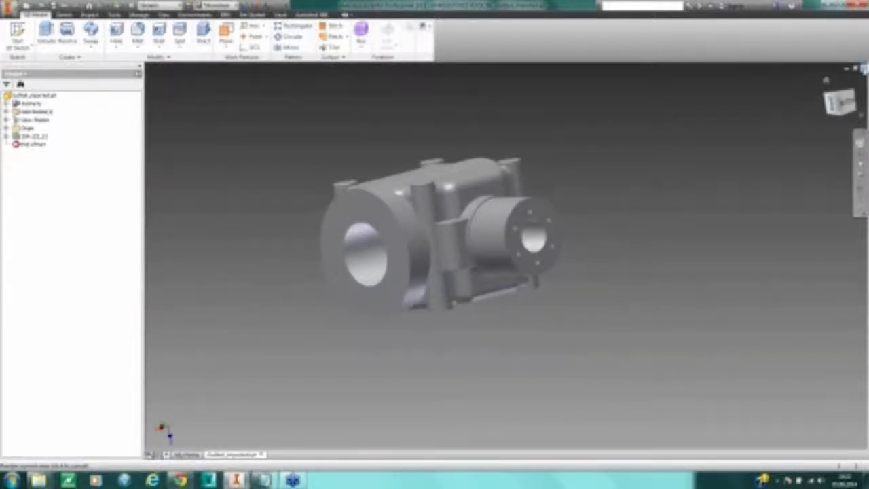
left_click(863, 68)
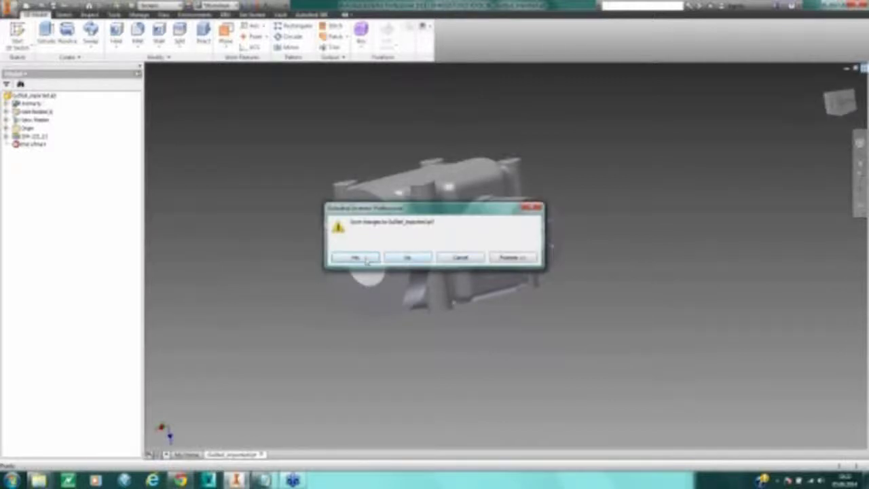
left_click(407, 257)
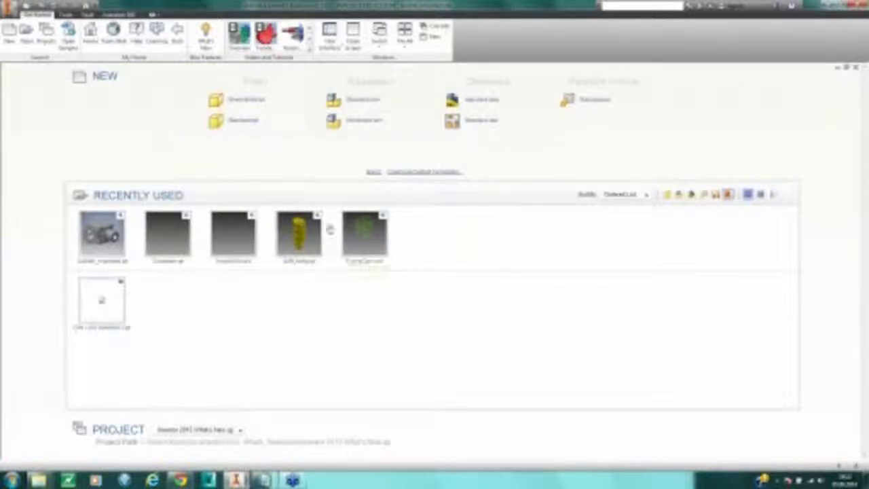
Step: Open the recently used yellow grip part to examine its freeform shape, and close it again
left_click(299, 244)
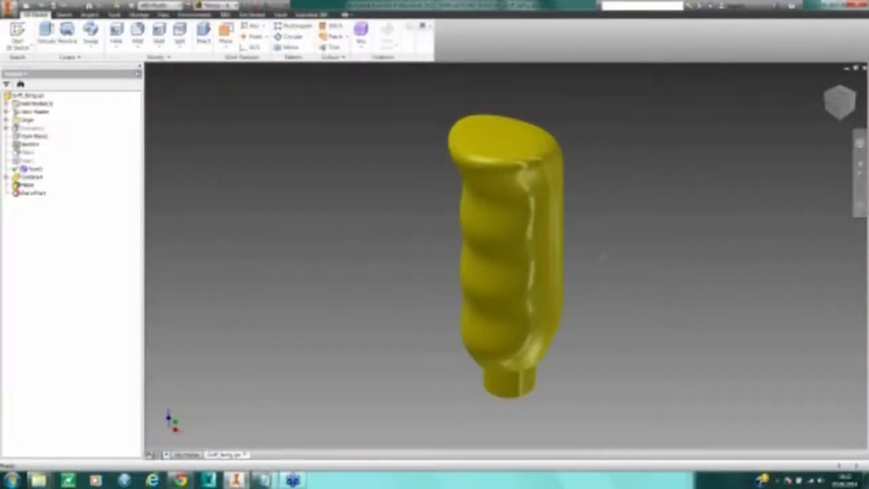
scroll(603, 257, "up", 1)
middle_click_drag(603, 257, 619, 235, "shift")
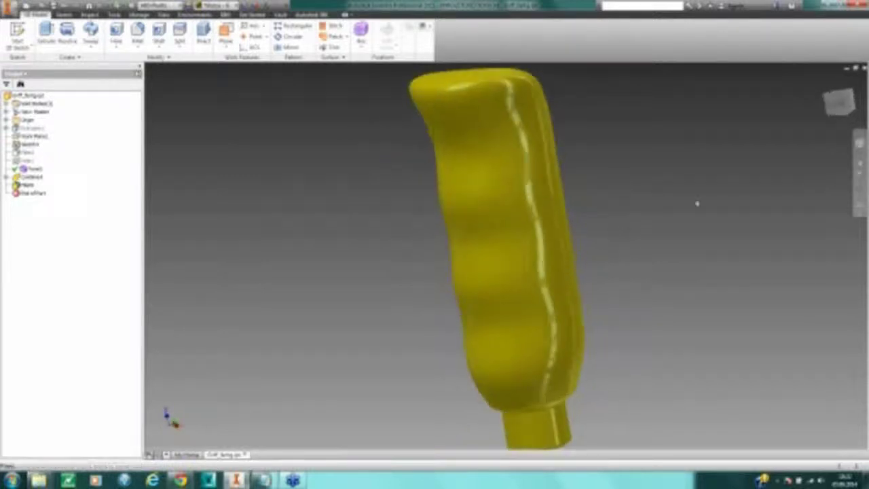
left_click(864, 69)
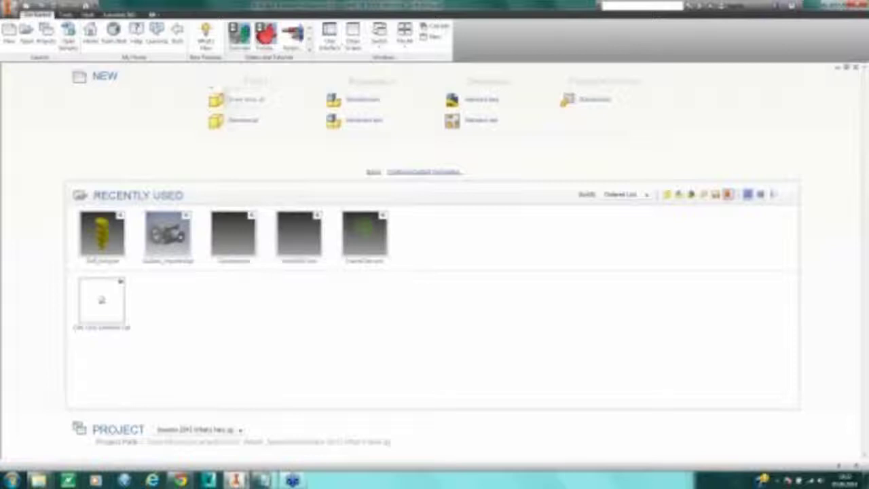
Step: Create a new standard part and sketch a circle with a set diameter, centred on the origin of the horizontal origin plane
left_click(230, 124)
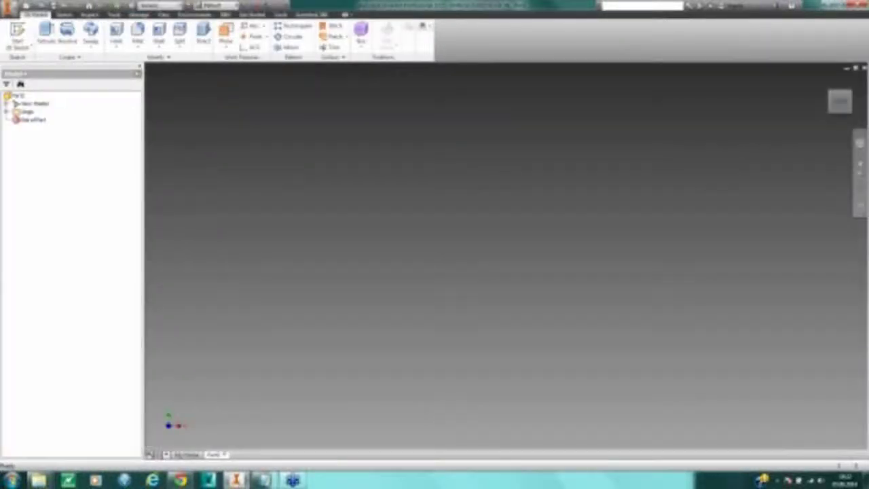
left_click(17, 32)
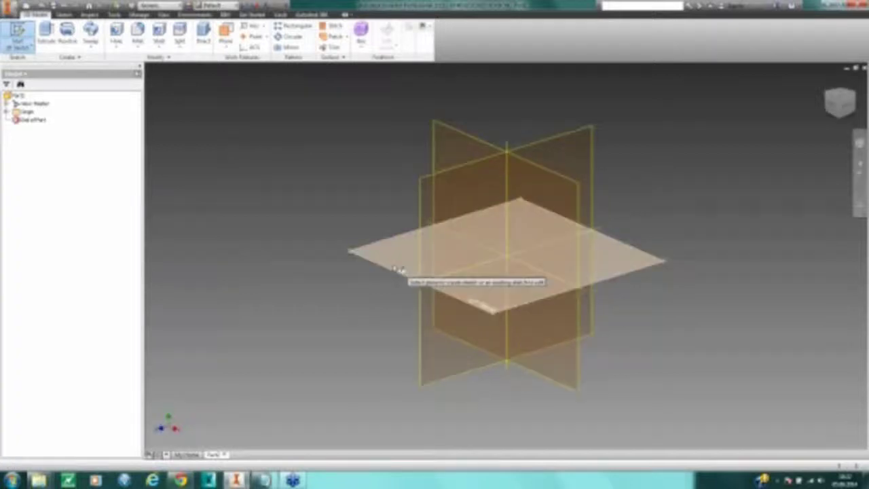
left_click(400, 266)
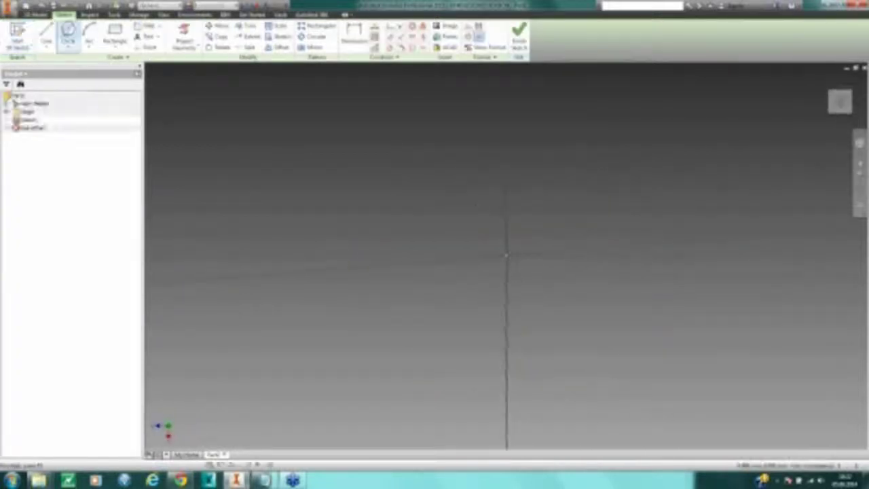
left_click(68, 32)
left_click(506, 256)
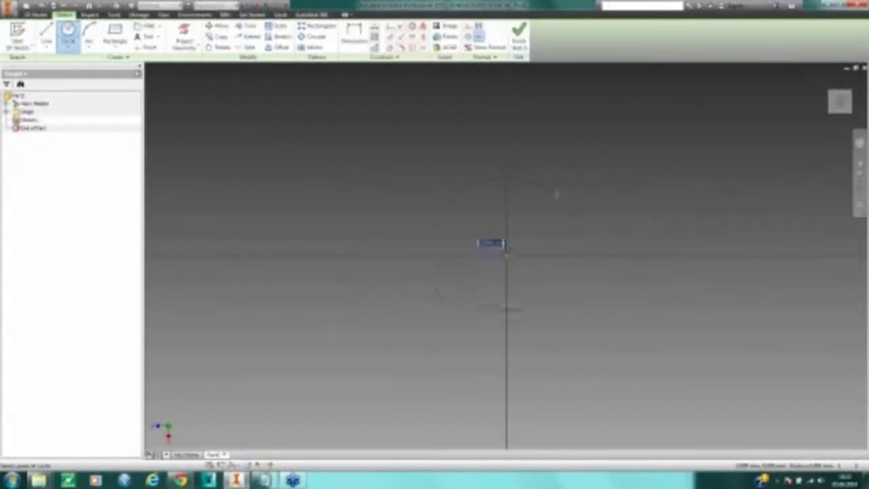
type("80")
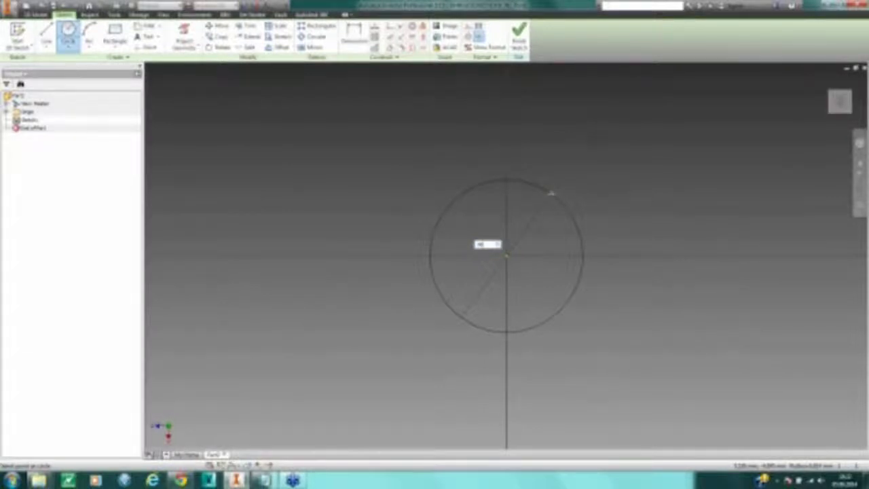
key("Return")
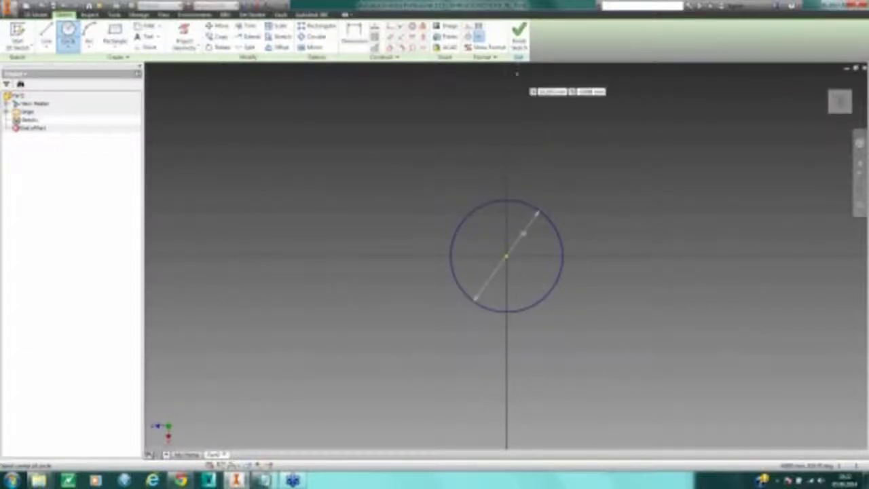
left_click(518, 33)
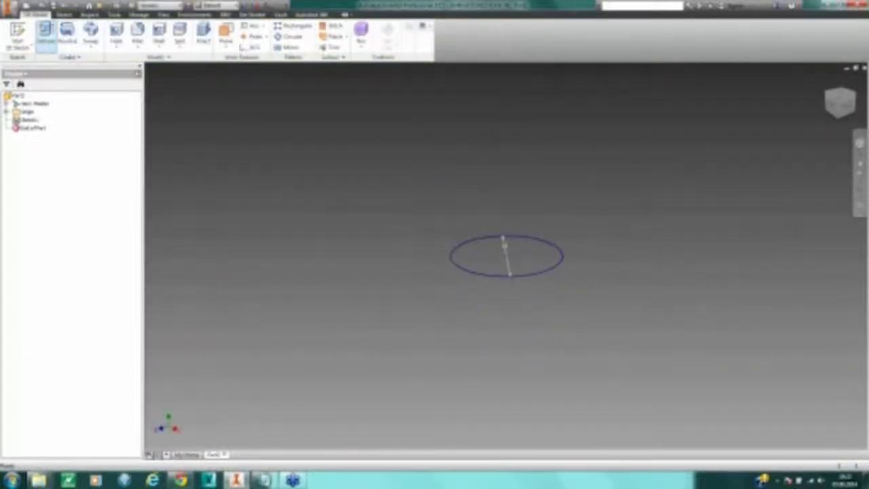
Step: Extrude the circle downward into a solid cylinder about as tall as its diameter
left_click(48, 40)
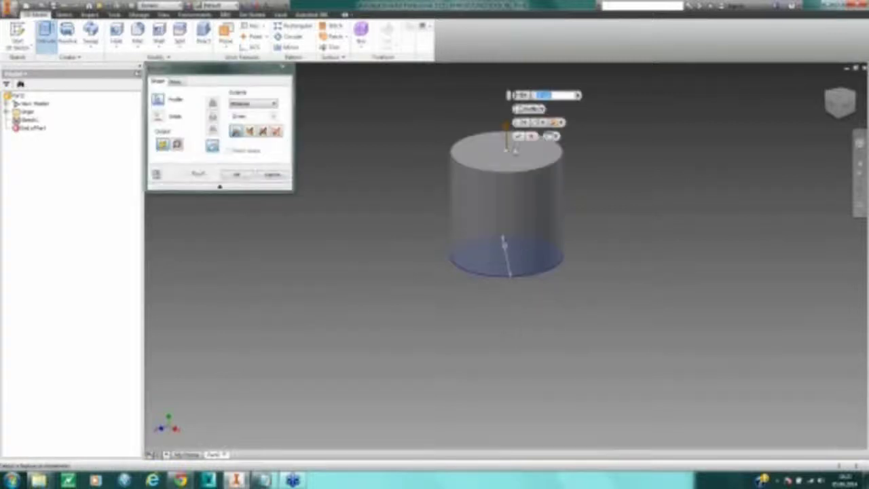
left_click_drag(509, 130, 513, 300)
type("30")
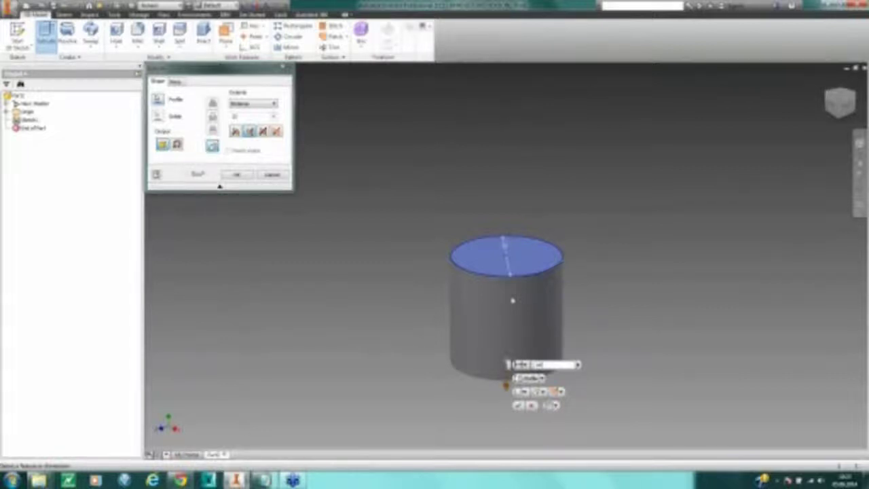
left_click(519, 405)
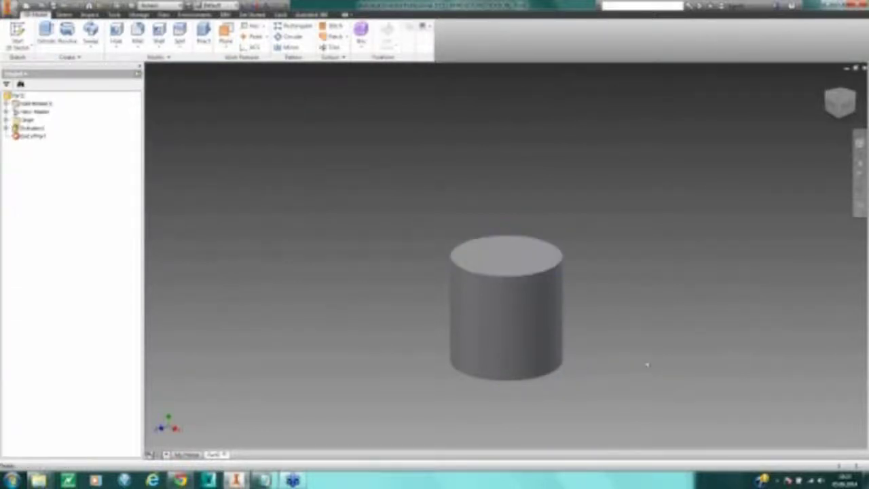
Step: Create a freeform cylinder with radius 15 mm, height 120 mm and 8 height faces, centred on the solid cylinder's upper face
scroll(647, 365, "down", 5)
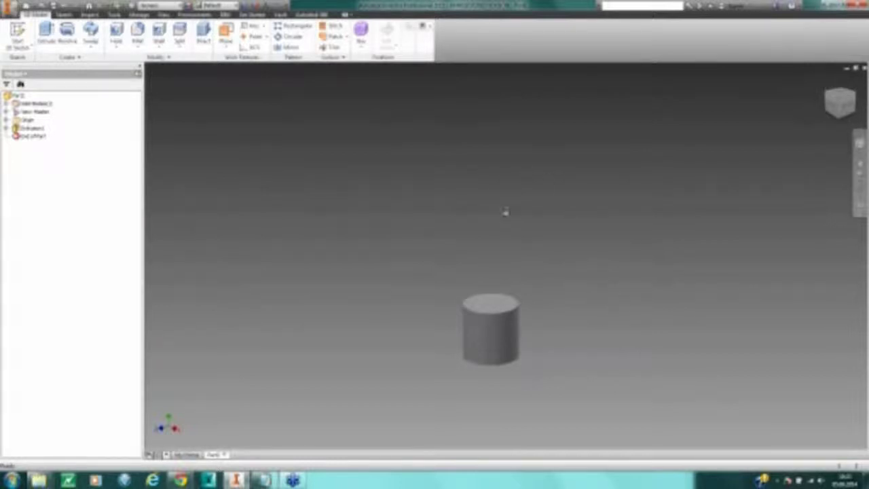
left_click(360, 39)
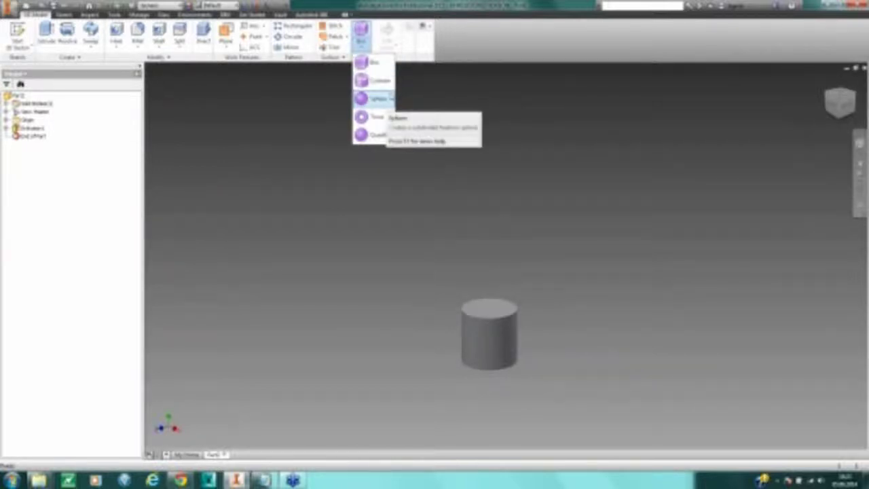
left_click(373, 80)
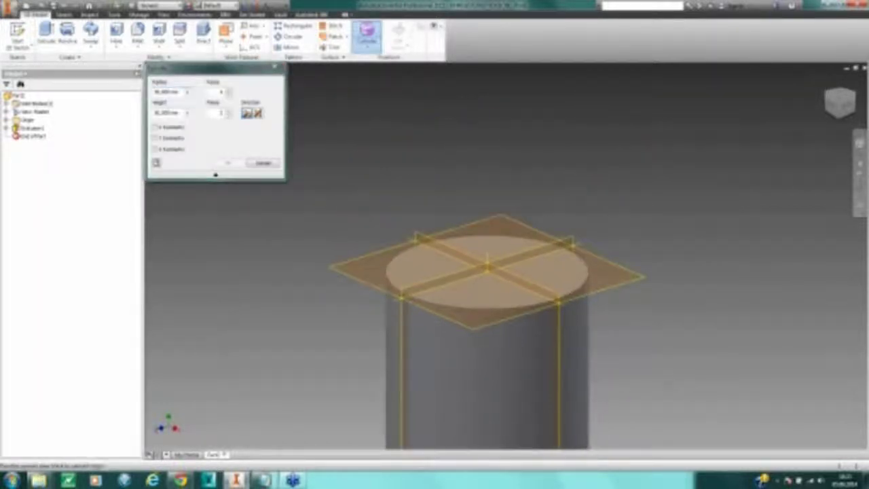
left_click_drag(180, 91, 150, 96)
type("5")
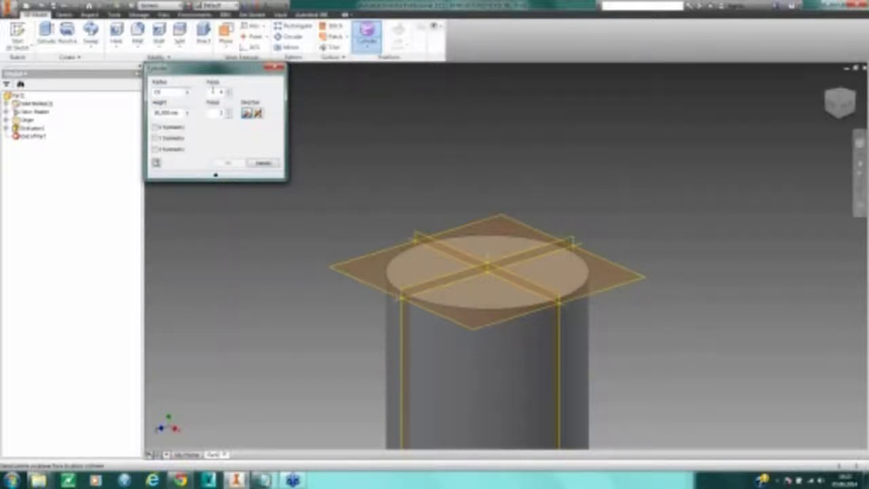
double_click(177, 113)
type("5")
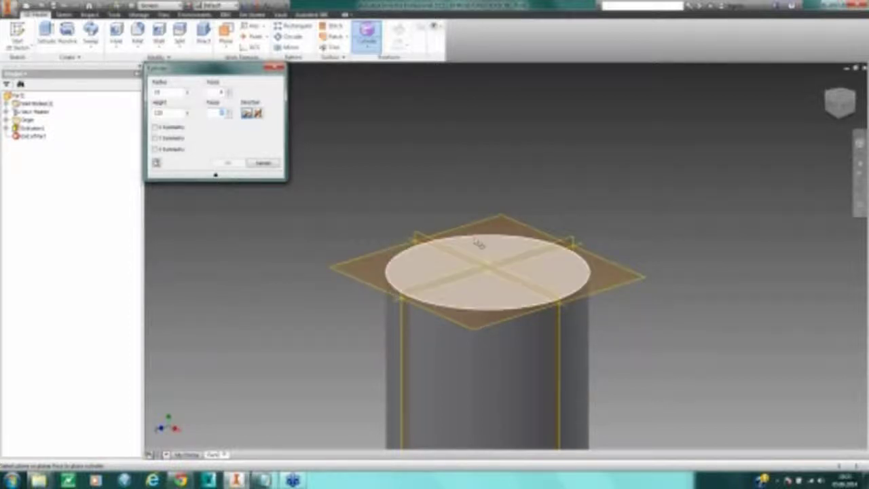
left_click(479, 244)
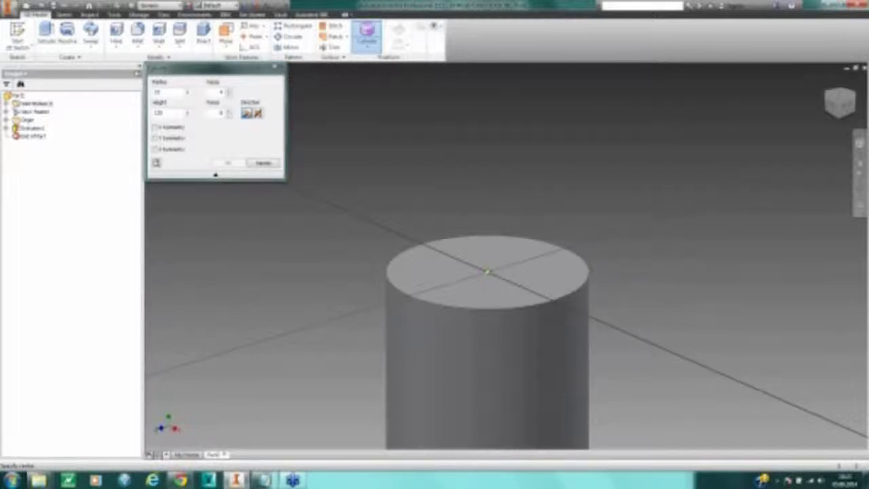
left_click(488, 273)
left_click(496, 266)
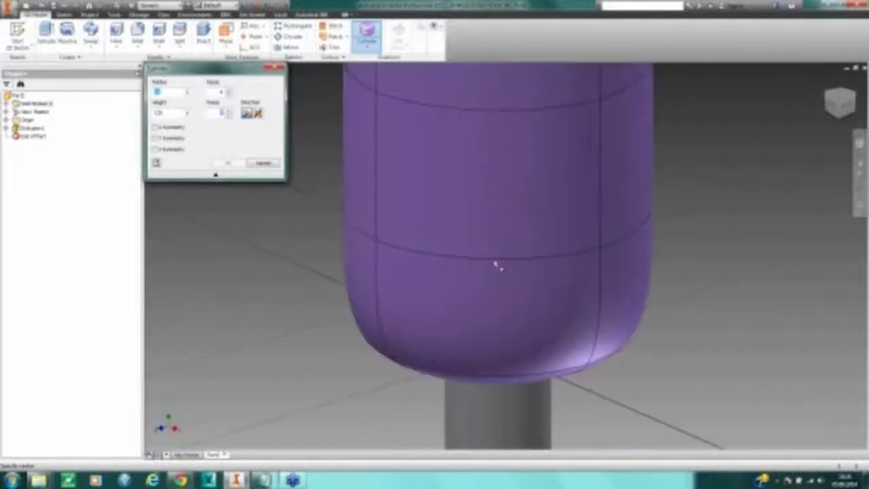
left_click(228, 164)
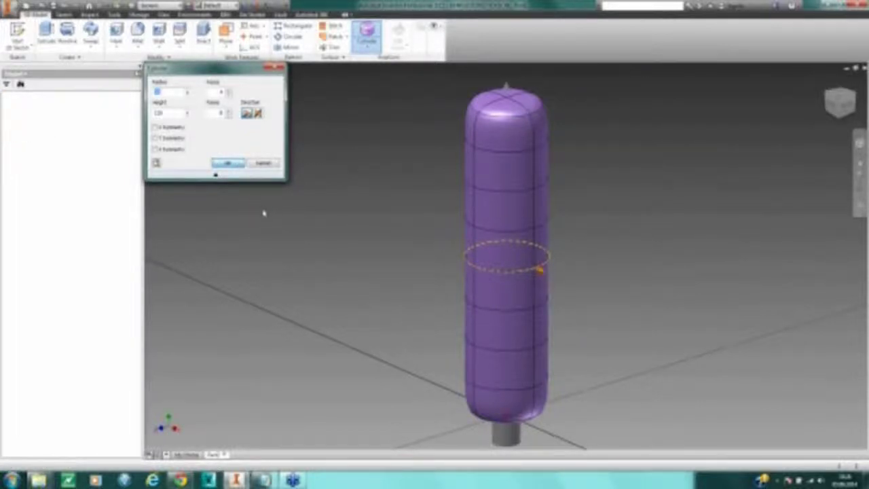
Step: Examine the new freeform cylinder and its face divisions from the front and from oblique angles
middle_click_drag(611, 289, 558, 254)
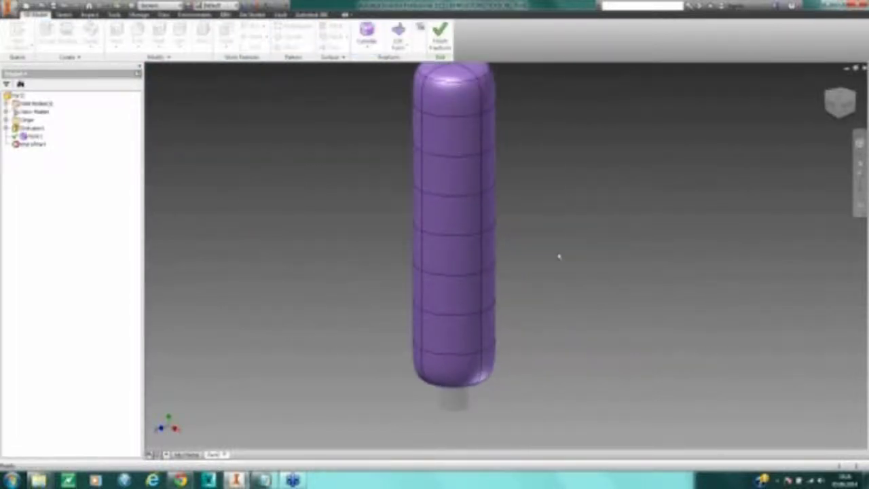
scroll(558, 253, "down", 3)
left_click(832, 106)
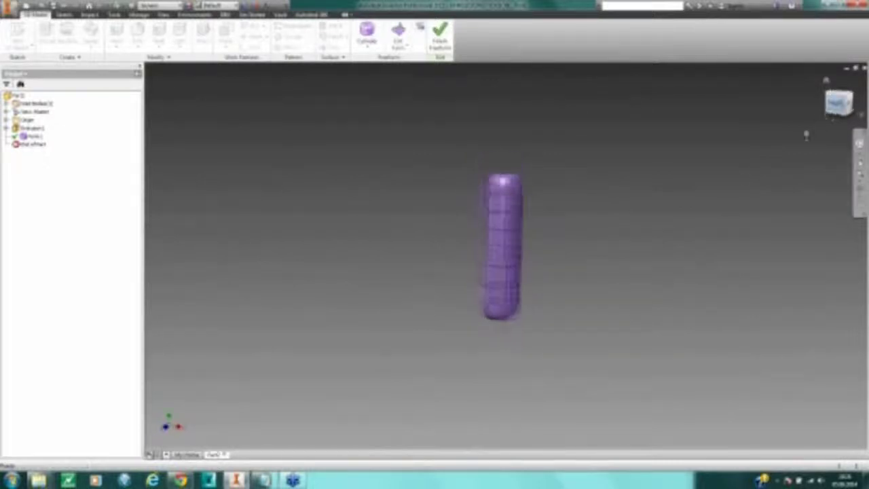
scroll(455, 227, "up", 5)
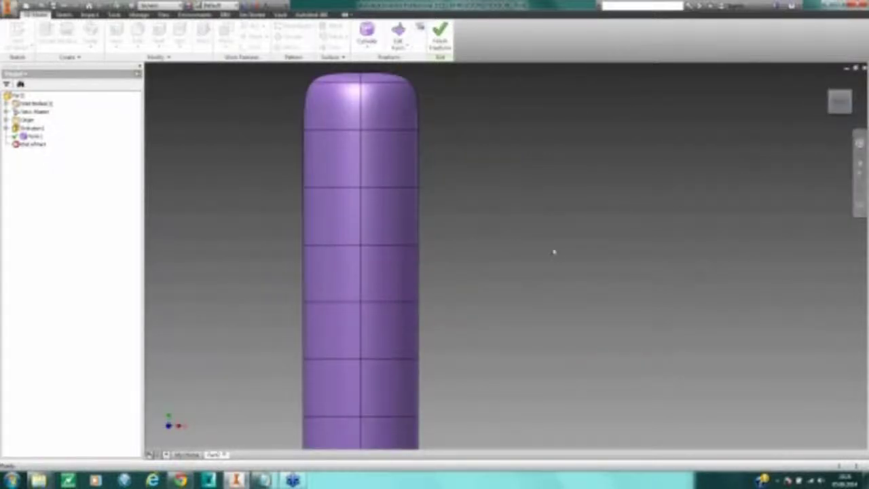
scroll(554, 251, "down", 2)
middle_click_drag(582, 306, 560, 329, "shift")
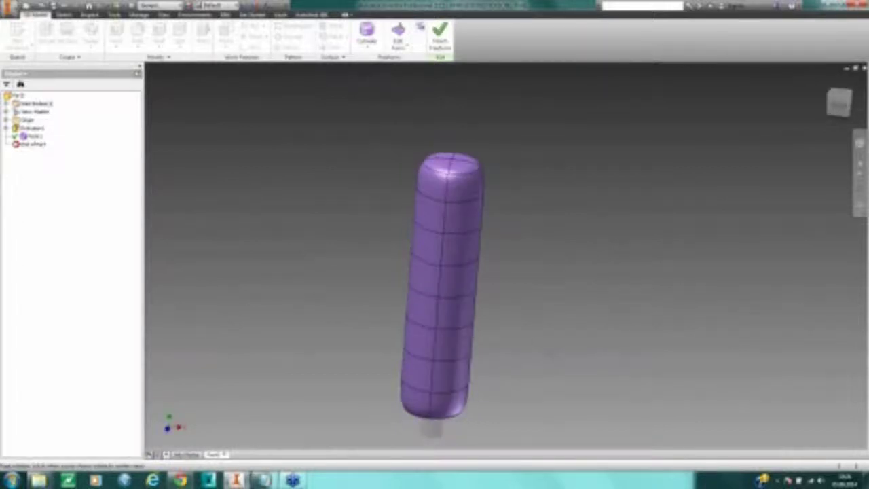
middle_click_drag(522, 354, 580, 339, "shift")
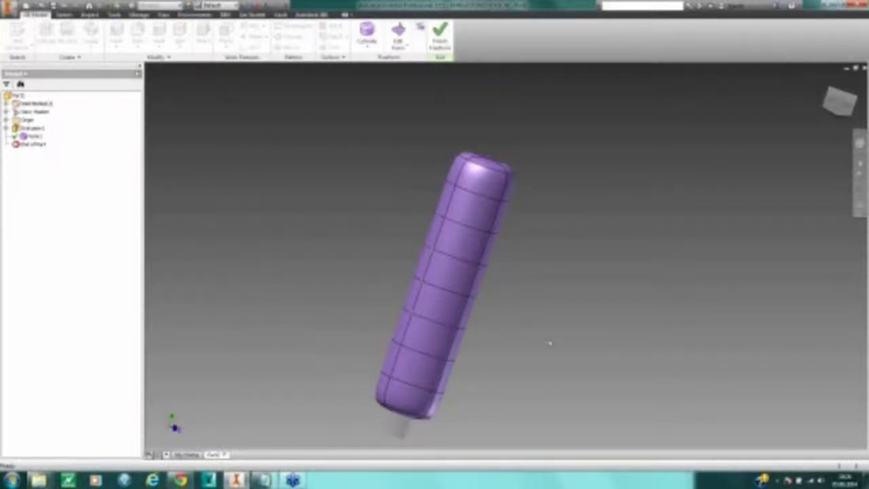
Step: Edit the freeform shape by pulling the selection at mid-height outward to form a slight bulge along one side
left_click(397, 34)
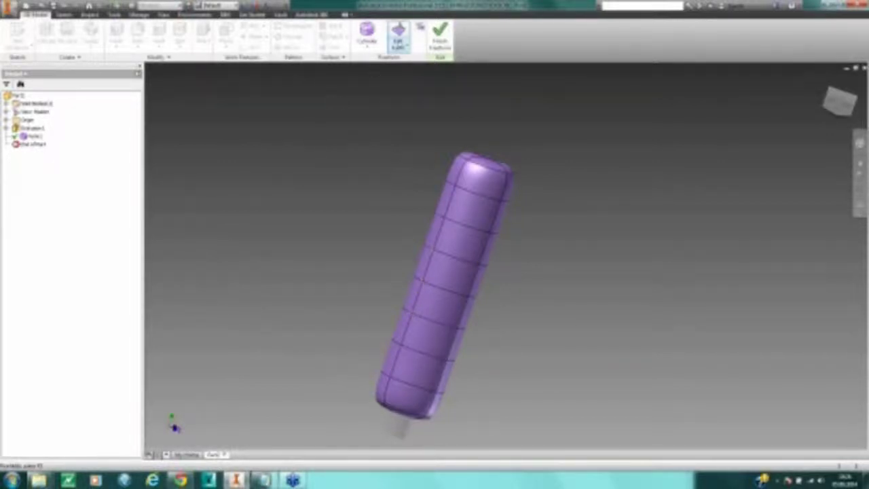
scroll(434, 282, "up", 5)
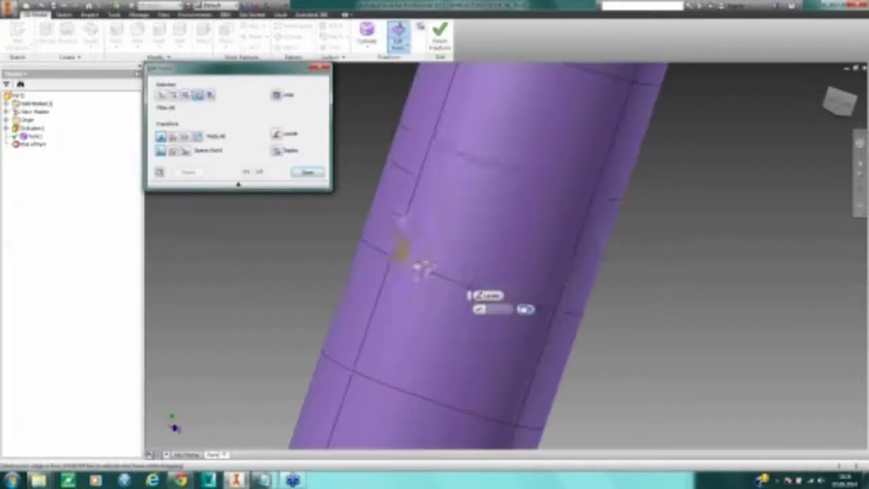
middle_click_drag(586, 258, 721, 237)
scroll(736, 255, "down", 2)
middle_click_drag(834, 314, 715, 293)
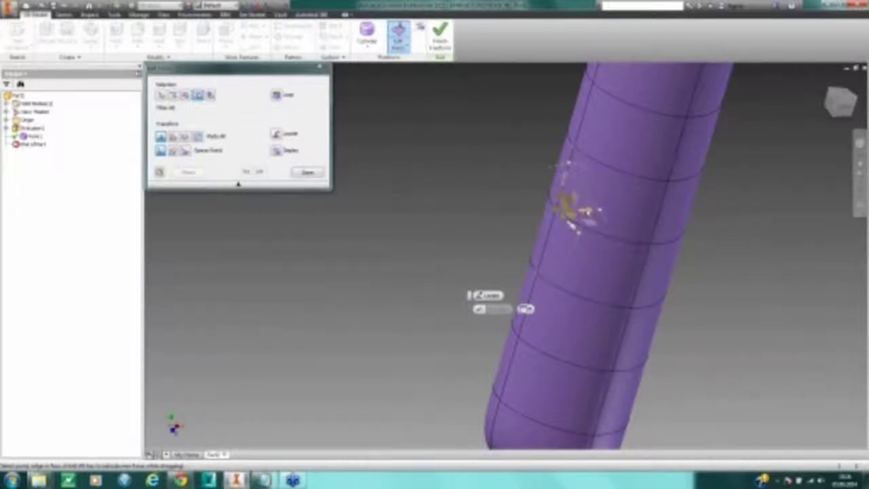
mouse_move(582, 211)
left_mouse_down()
mouse_move(561, 220)
mouse_move(570, 212)
left_mouse_up()
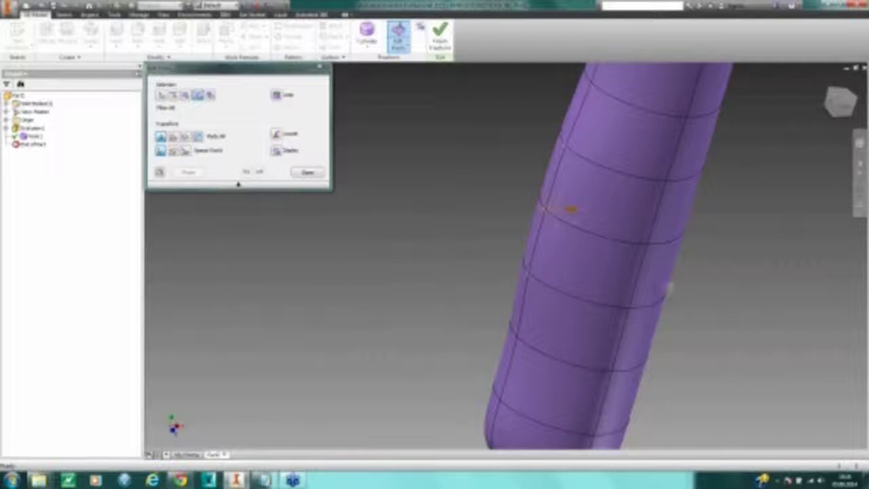
scroll(786, 283, "down", 4)
scroll(786, 283, "up", 1)
middle_click_drag(786, 283, 689, 261)
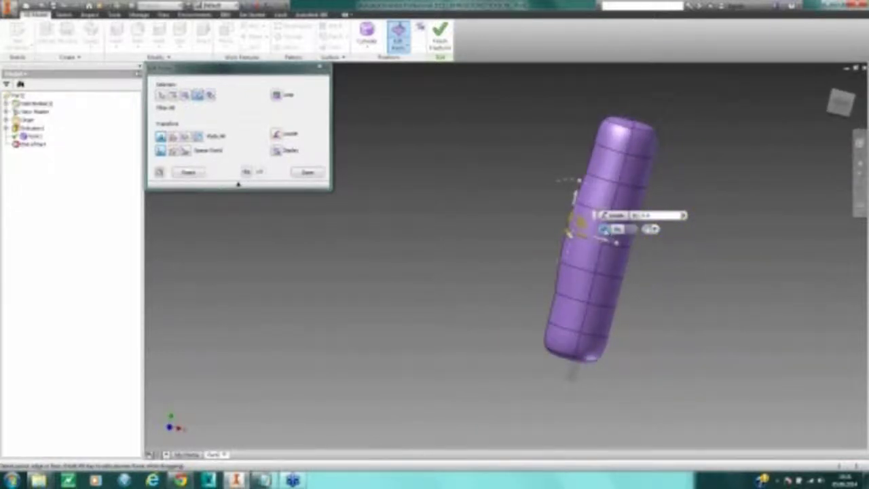
left_click(606, 231)
middle_click_drag(722, 348, 627, 326)
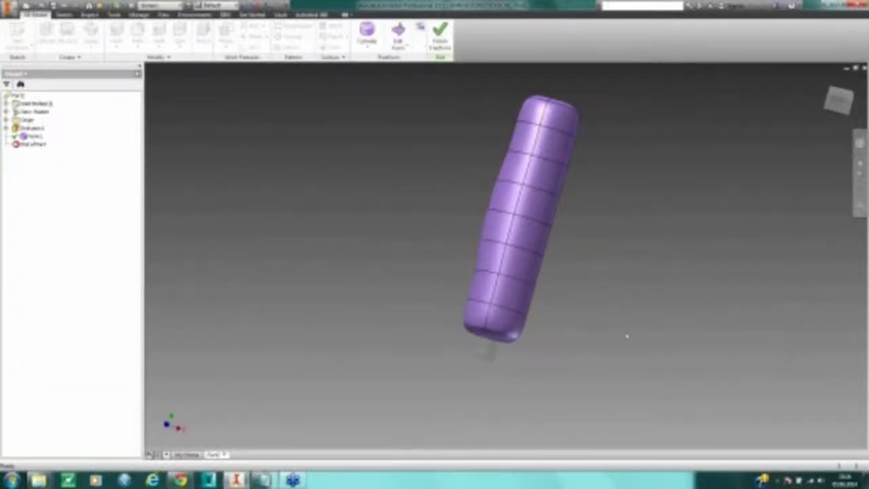
middle_click_drag(626, 336, 582, 302, "shift")
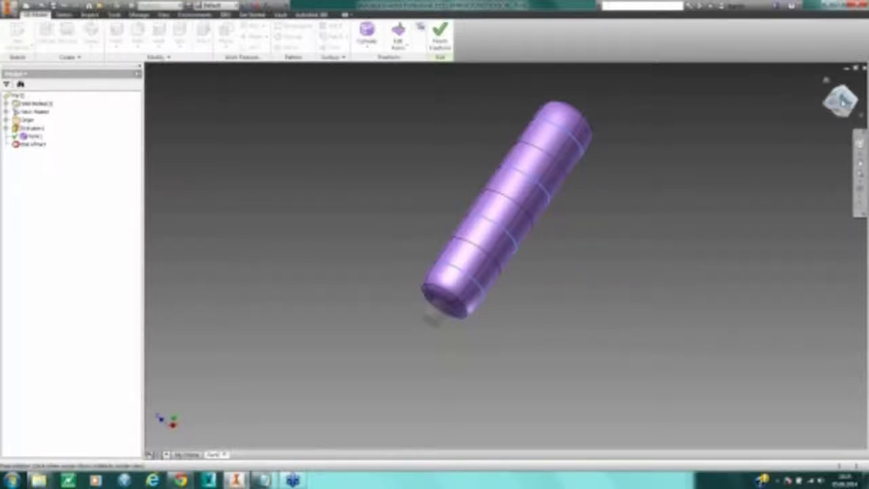
left_click(839, 102)
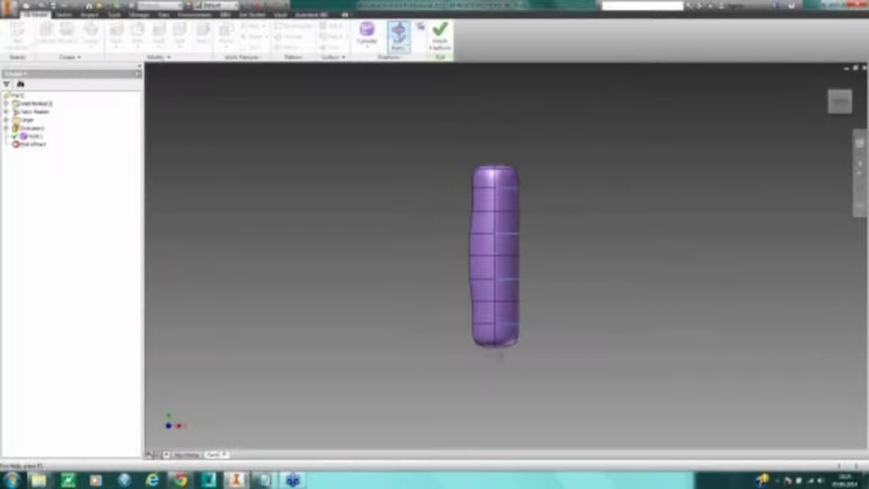
left_click(398, 36)
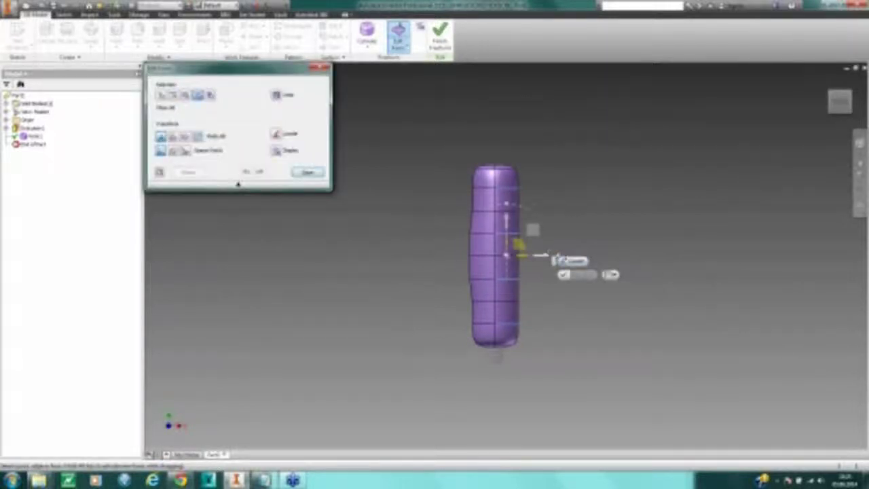
left_click(541, 257)
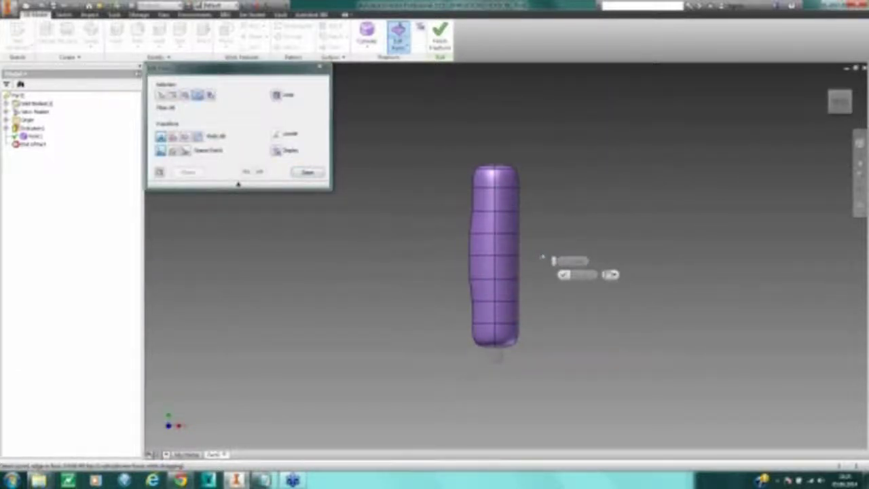
scroll(557, 237, "up", 5)
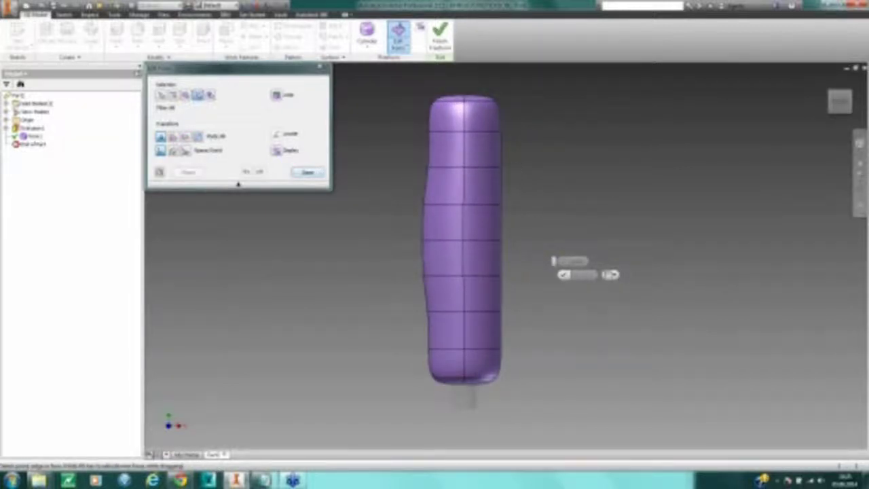
left_click(564, 275)
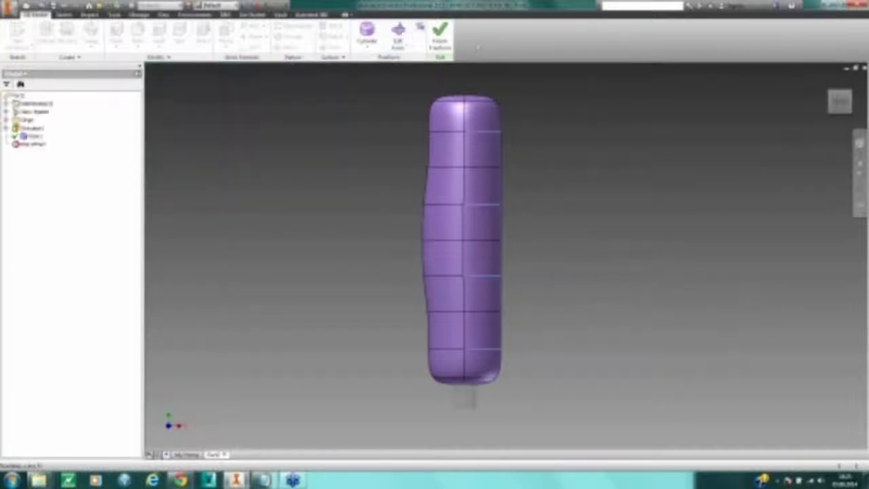
Step: Push four alternating horizontal edges opposite the bulge inward to form finger grooves along the grip
left_click(399, 33)
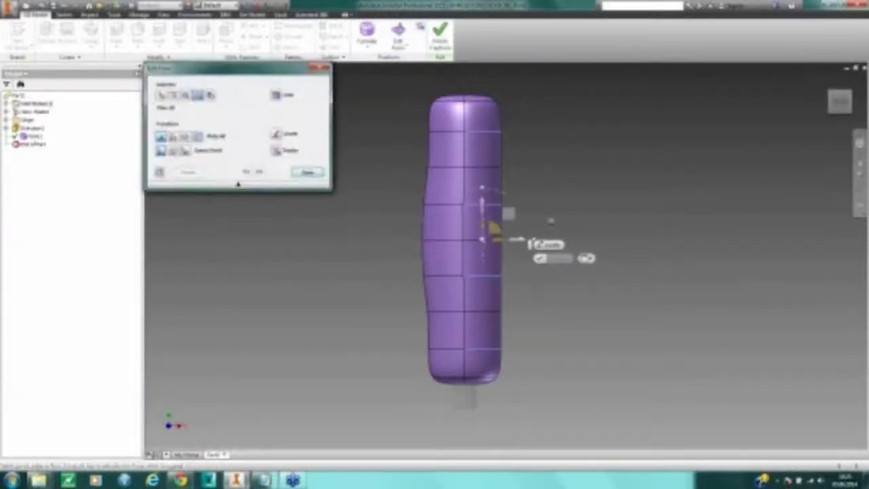
mouse_move(517, 240)
left_mouse_down()
mouse_move(500, 245)
mouse_move(509, 246)
left_mouse_up()
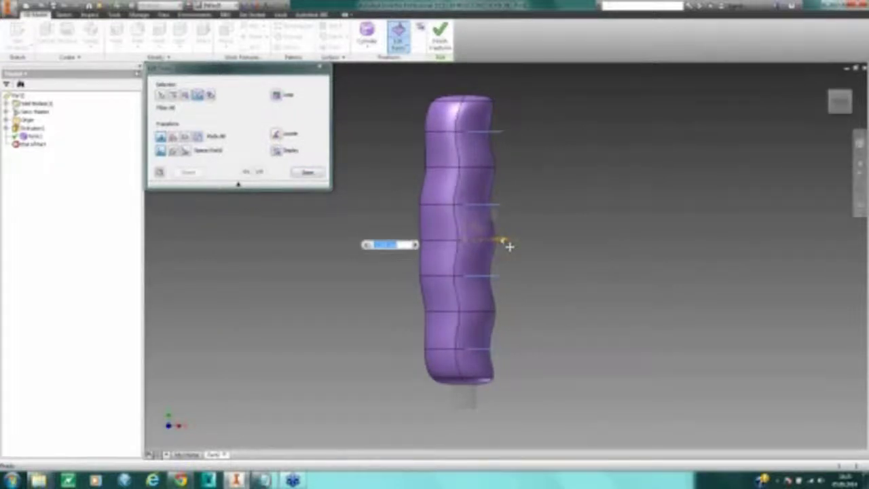
left_click(311, 174)
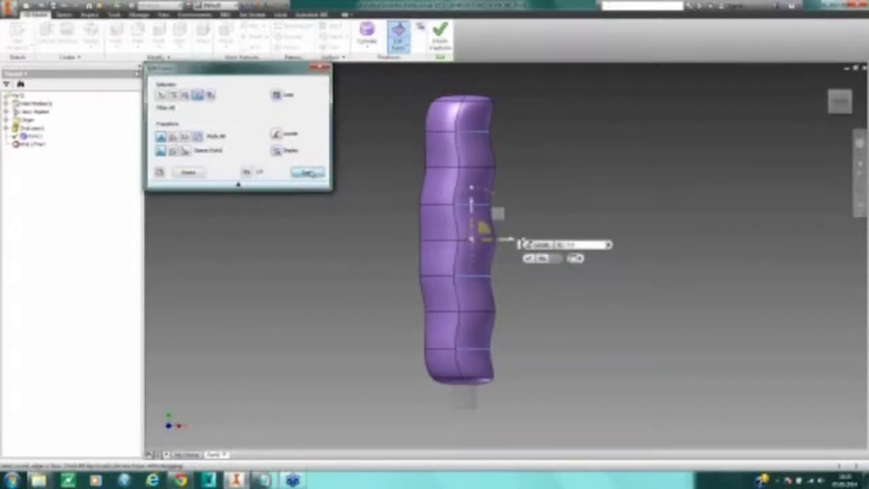
left_click(308, 172)
Step: Shift two adjacent faces on one half of the grip's upper end slightly downward and sideways
scroll(626, 299, "down", 3)
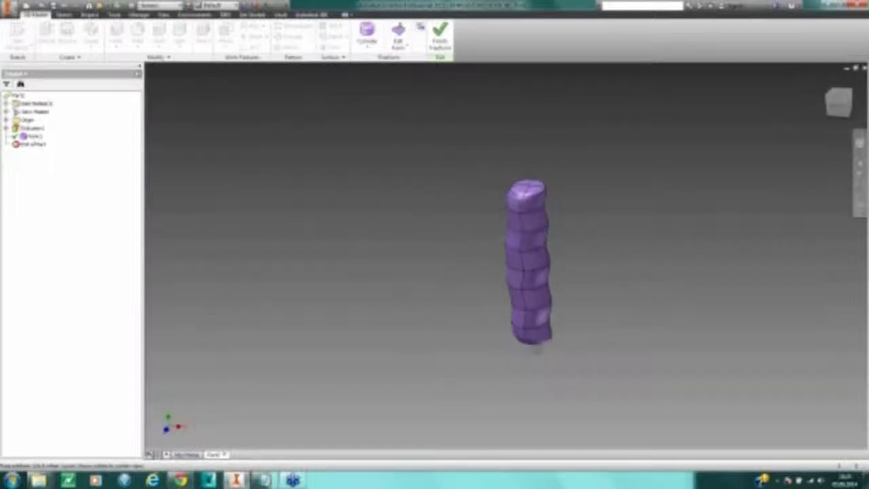
scroll(601, 341, "up", 4)
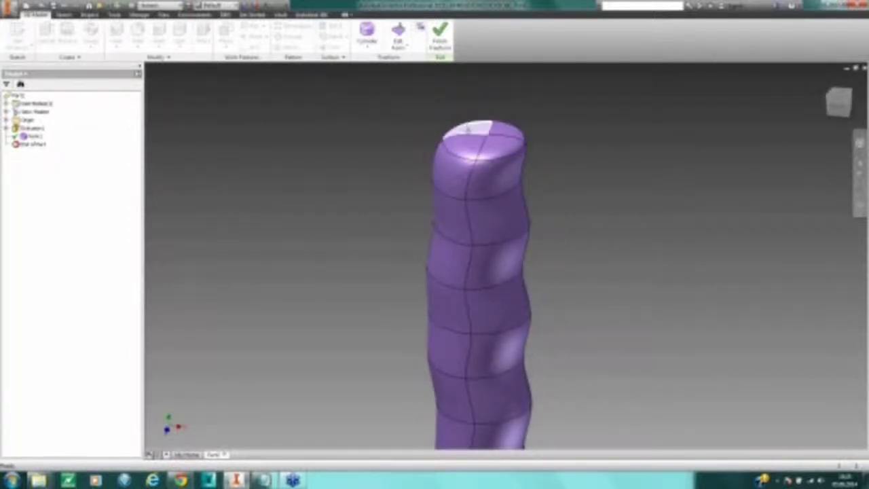
left_click(469, 131)
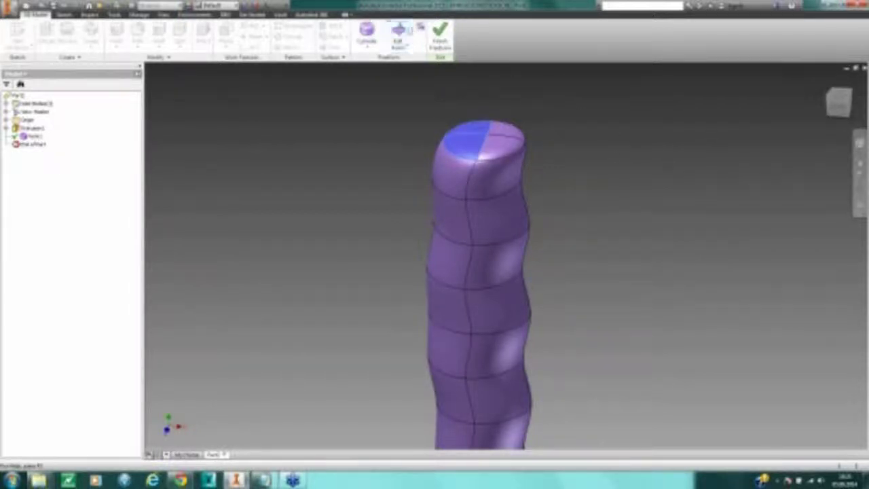
left_click(399, 31)
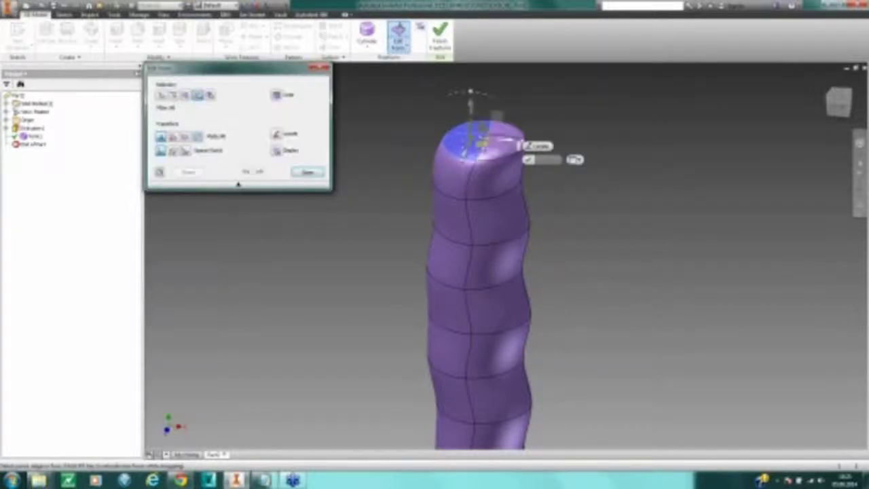
left_click(470, 108)
mouse_move(471, 109)
left_mouse_down()
mouse_move(479, 104)
mouse_move(479, 119)
left_mouse_up()
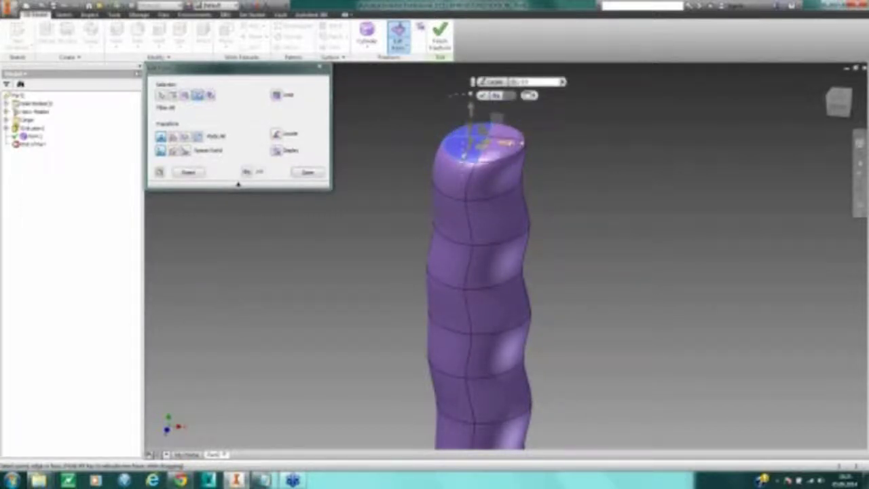
left_click(501, 148)
left_click_drag(501, 147, 507, 149)
key("Escape")
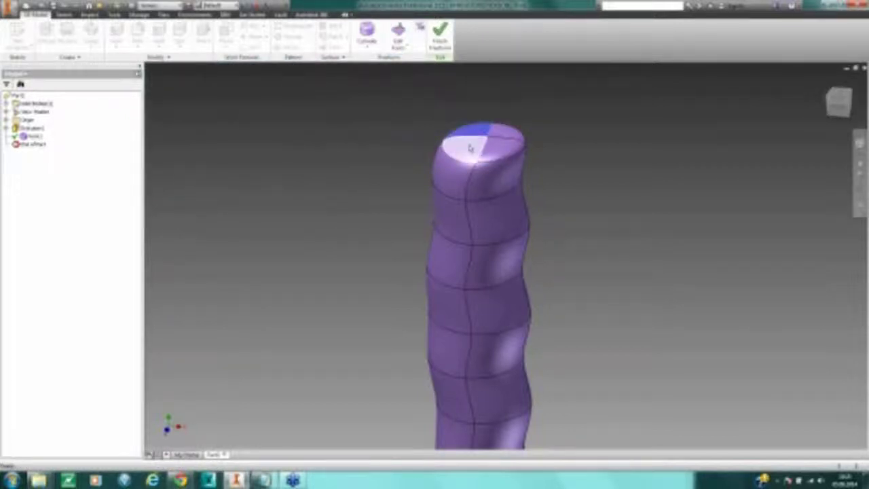
Step: Shift the two adjacent faces on one half of the grip's upper end sideways, then finish the freeform edit
left_click(469, 148)
left_click(398, 33)
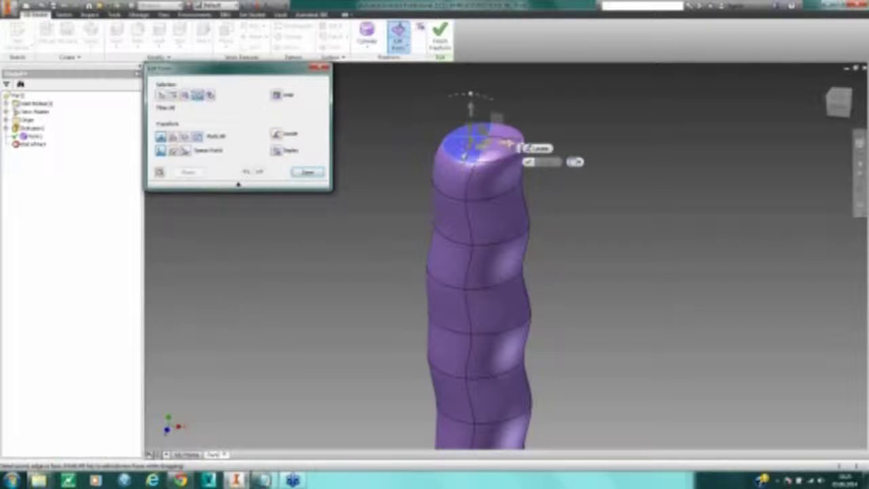
left_click_drag(509, 146, 528, 155)
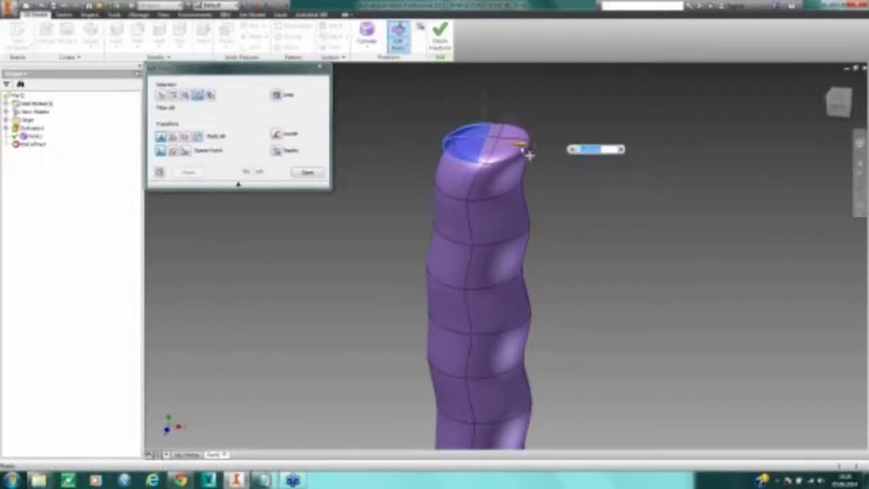
left_click(307, 172)
scroll(562, 238, "down", 3)
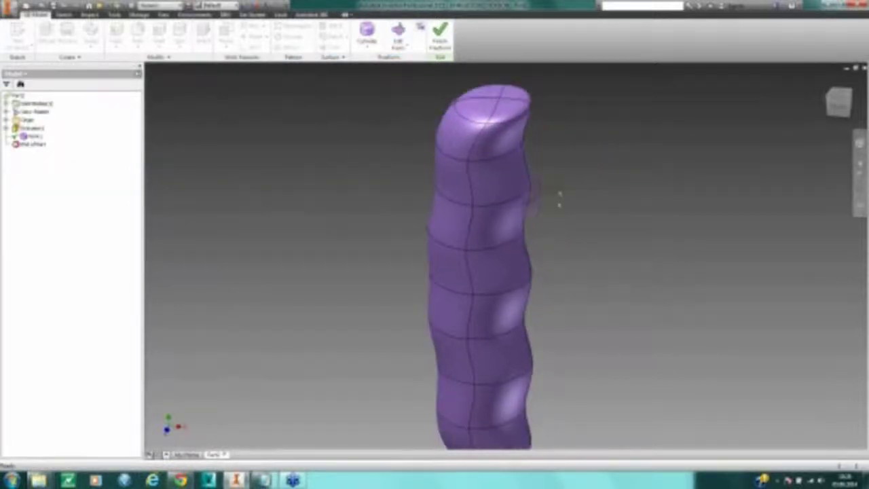
middle_click_drag(580, 245, 584, 221, "shift")
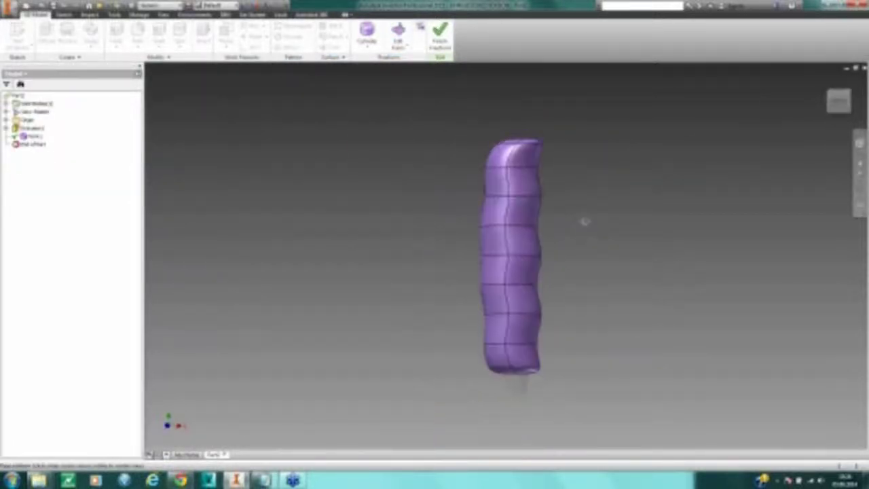
left_click(447, 37)
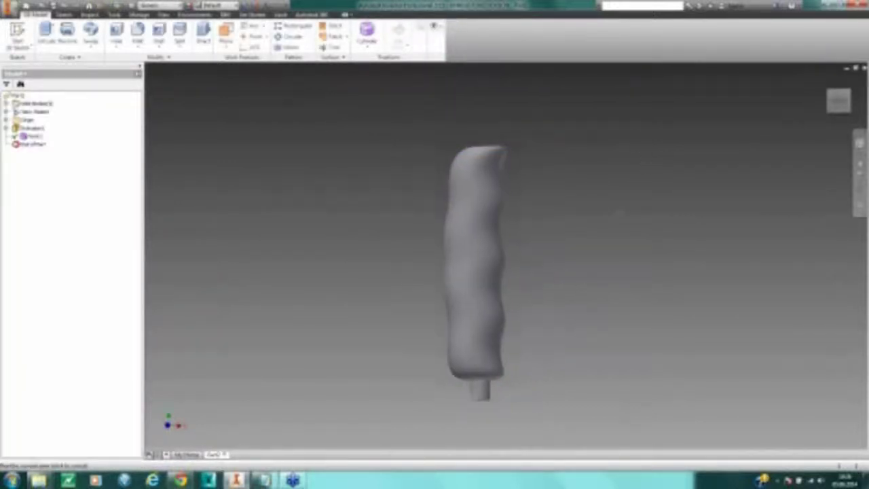
middle_click_drag(604, 220, 562, 211)
middle_click_drag(526, 355, 502, 268, "shift")
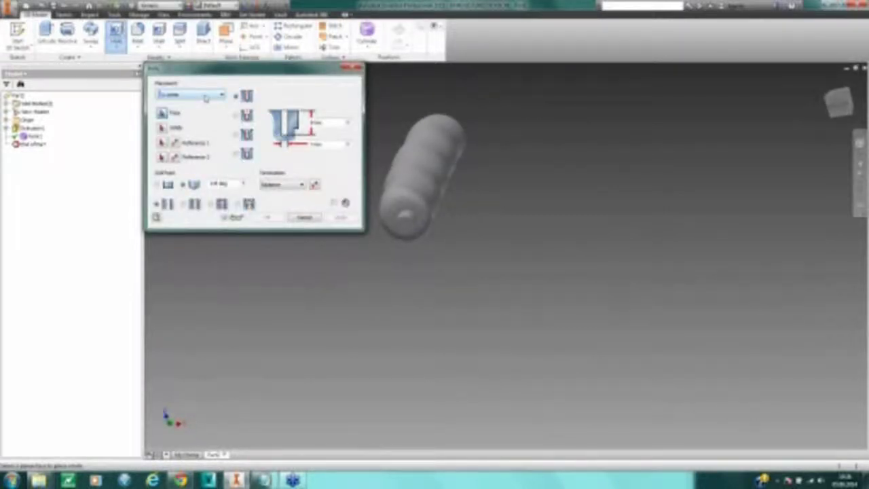
left_click(205, 98)
left_click(202, 119)
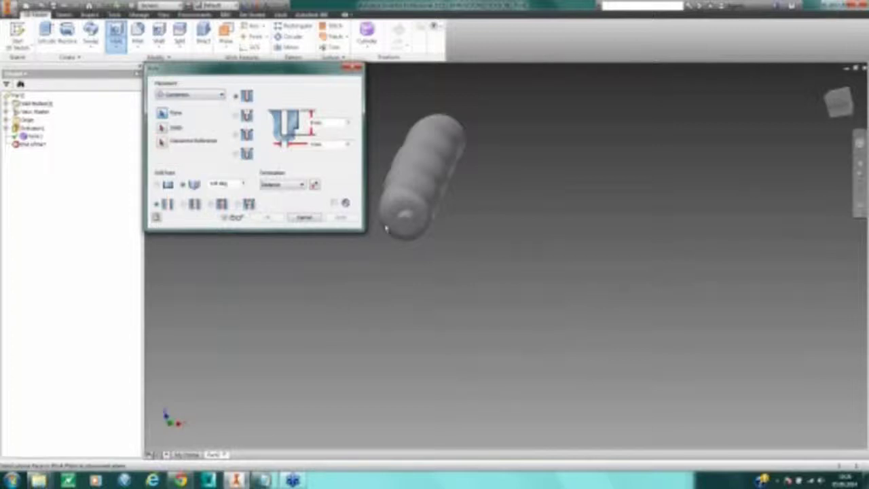
left_click(405, 224)
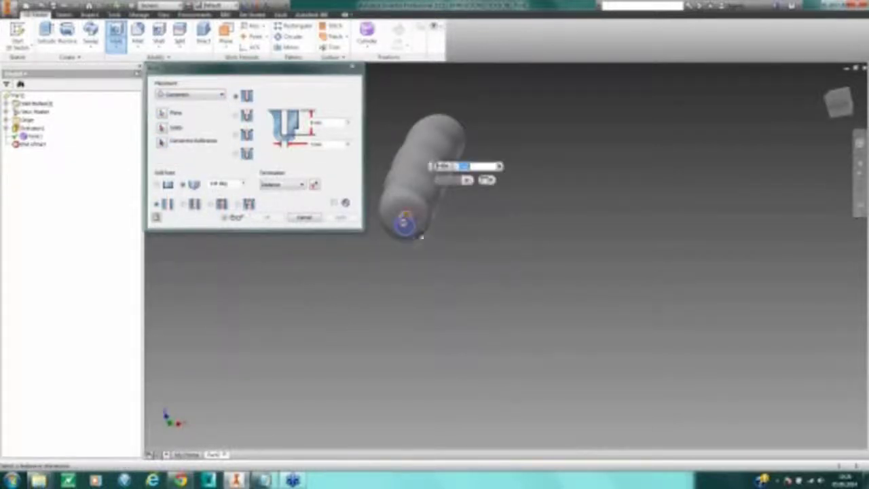
middle_click_drag(432, 235, 498, 271)
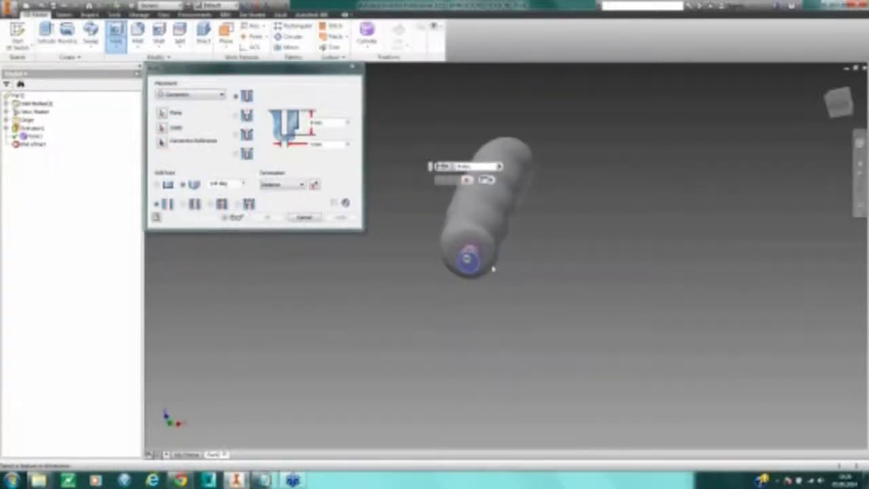
scroll(468, 273, "up", 3)
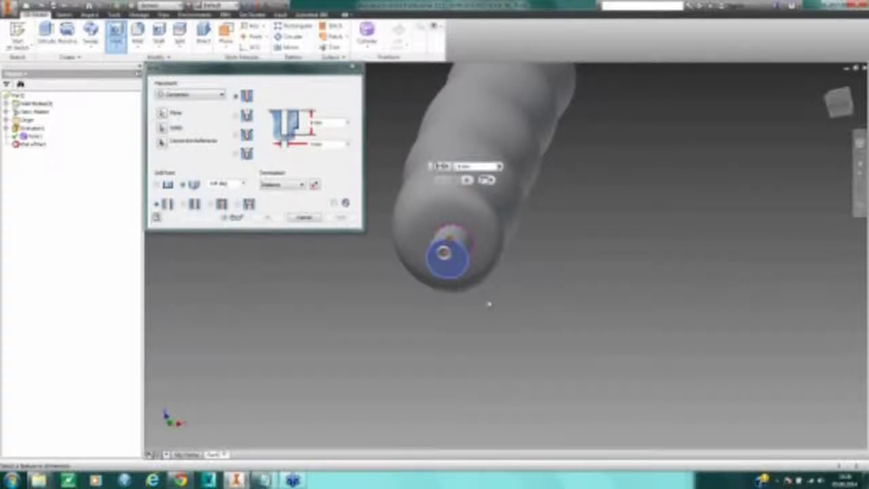
scroll(463, 268, "up", 2)
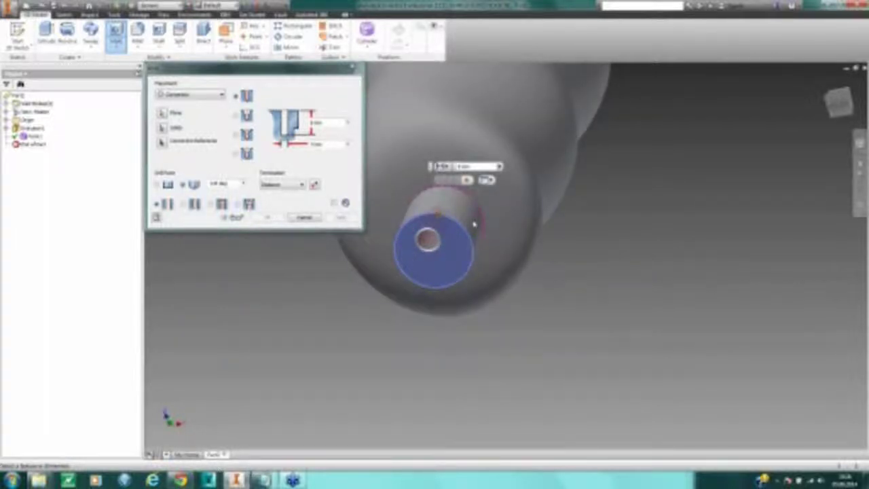
key("Return")
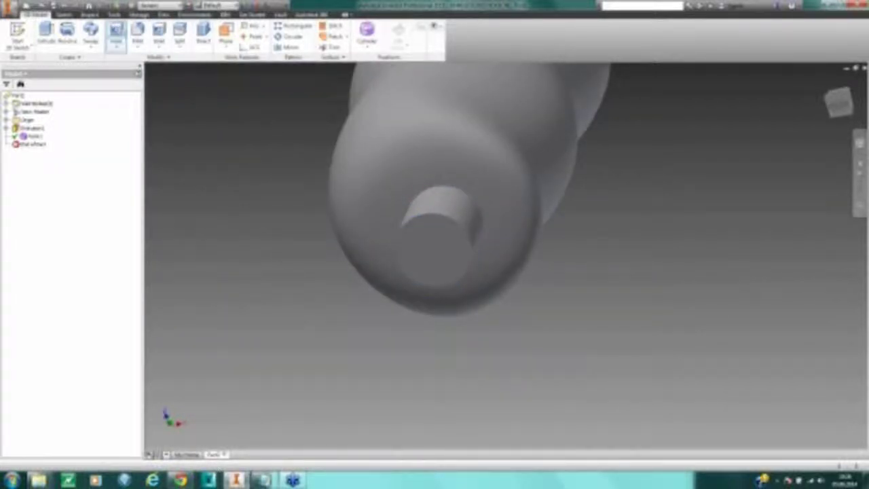
Step: Place a concentric hole on the end face of the grip's stem, using the stem's cylindrical surface as the reference
left_click(115, 34)
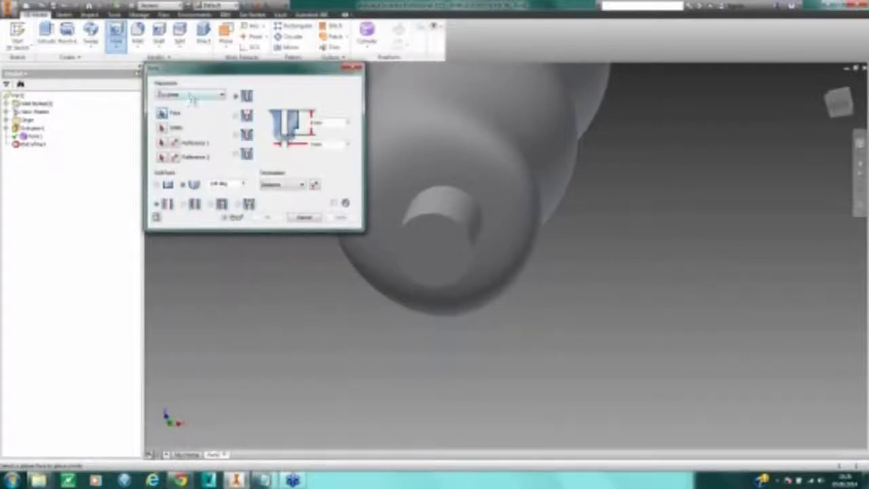
left_click(191, 95)
left_click(170, 110)
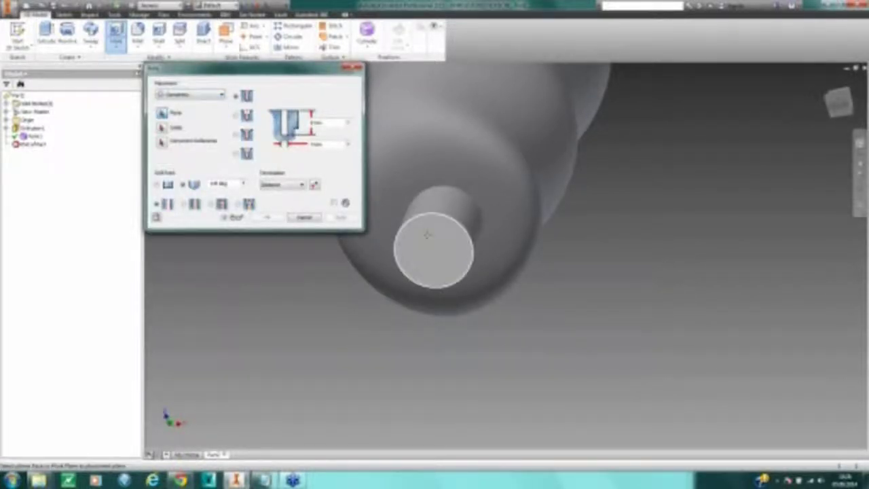
left_click(427, 235)
left_click(463, 213)
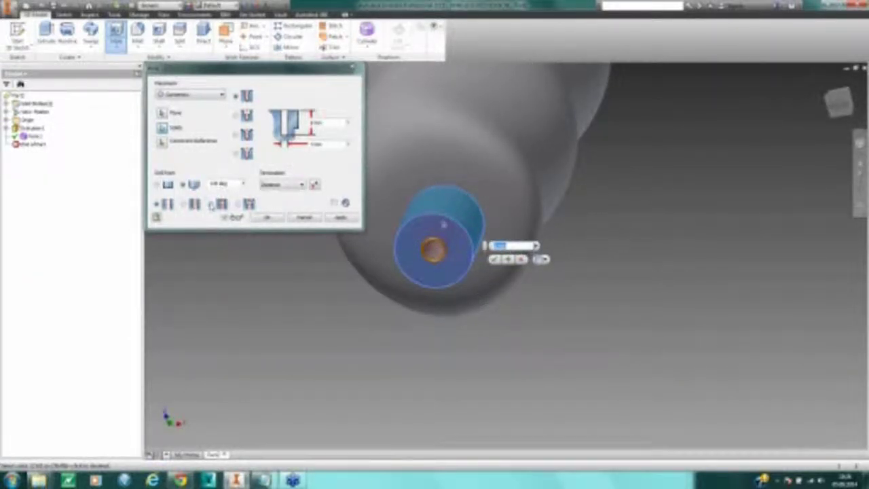
Step: Make the stem hole tapped with an ANSI Metric M Profile thread, choose a larger thread size and create it
left_click(211, 204)
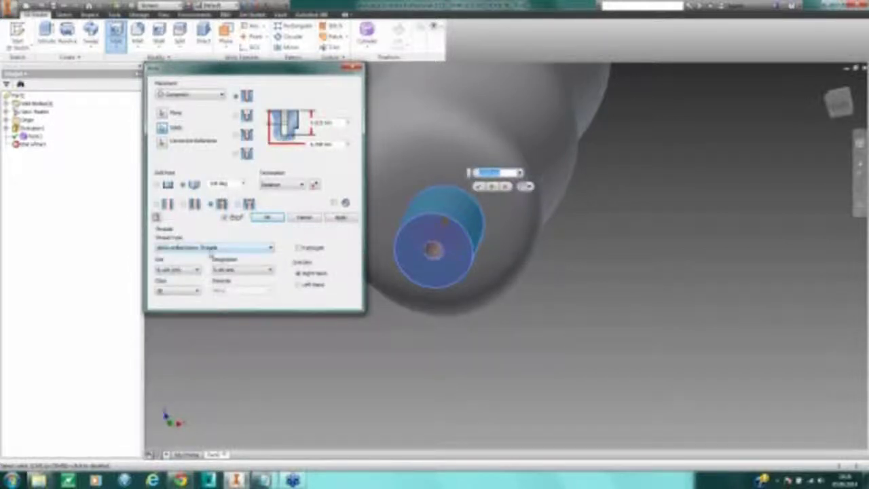
left_click(213, 249)
left_click(196, 272)
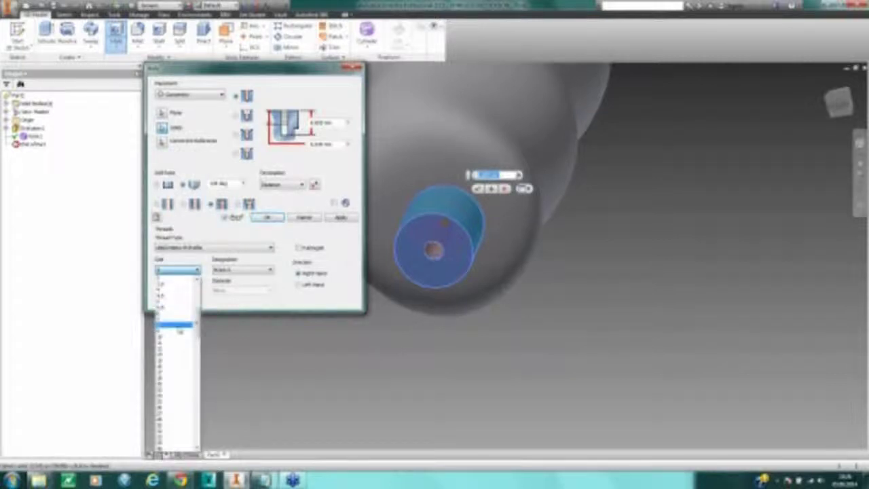
left_click(177, 328)
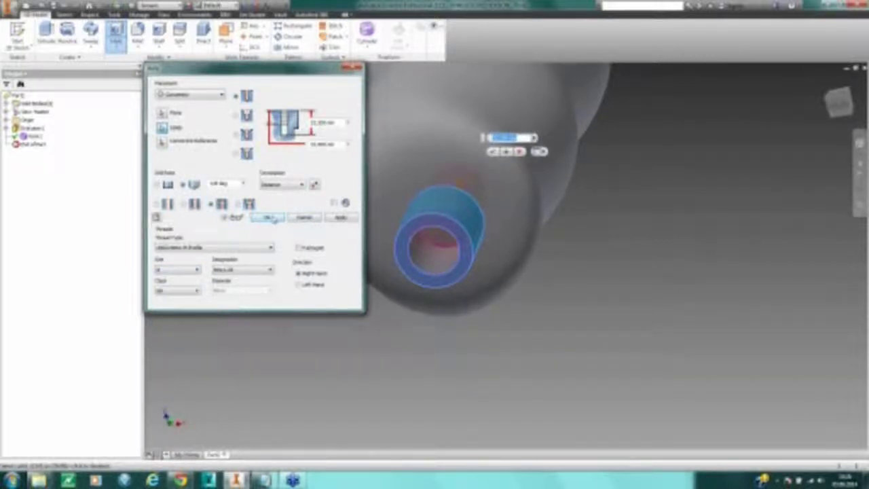
left_click(271, 217)
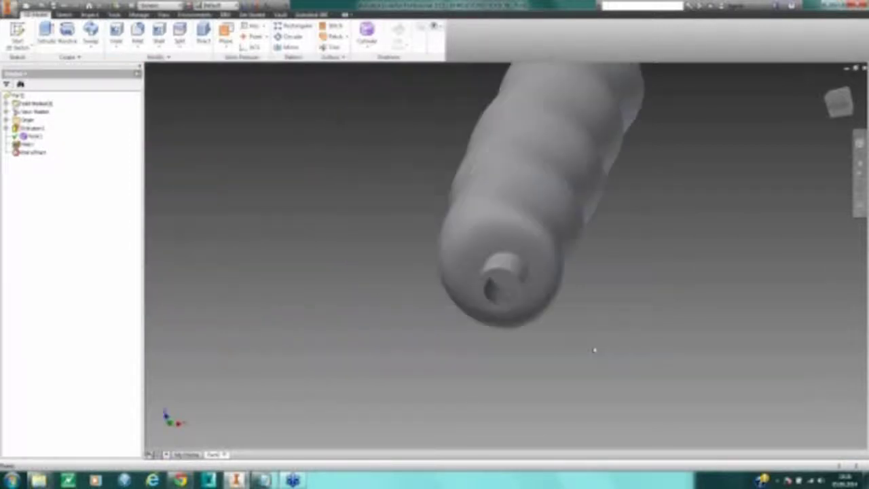
Step: Return the grip to the home view and assign PET Plastic as the part's material
middle_click_drag(576, 335, 543, 400, "shift")
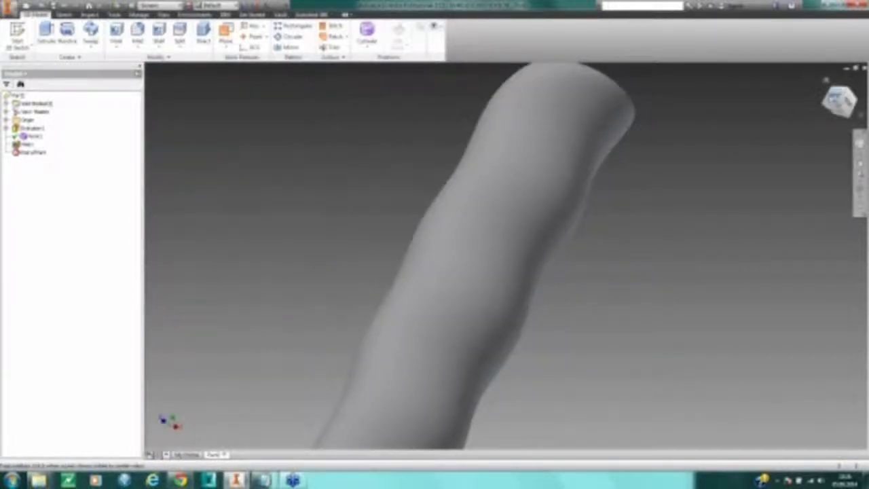
left_click(825, 80)
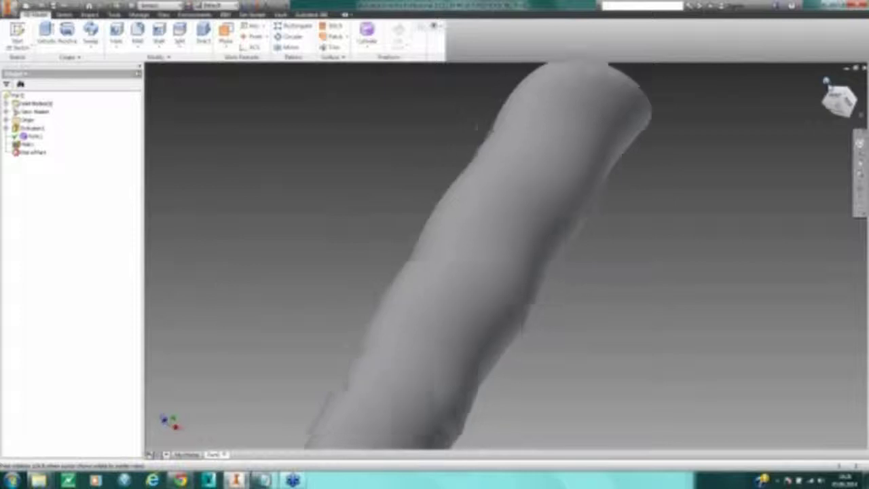
scroll(669, 218, "down", 2)
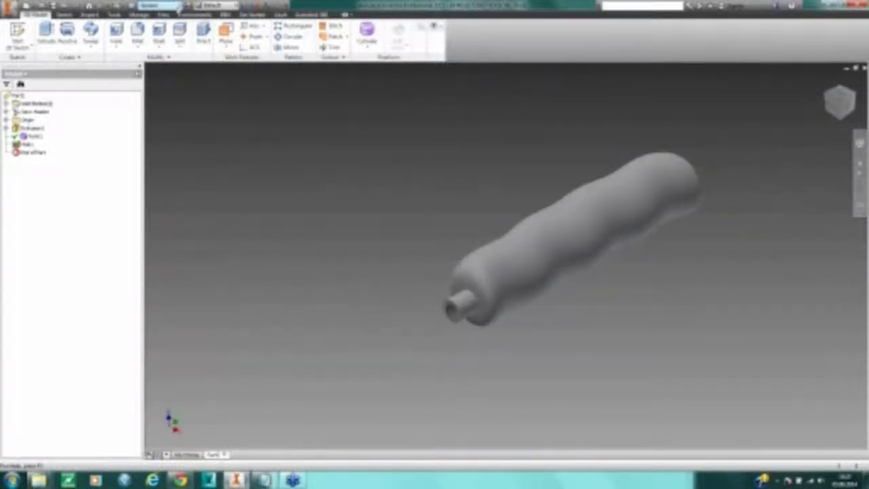
left_click(173, 6)
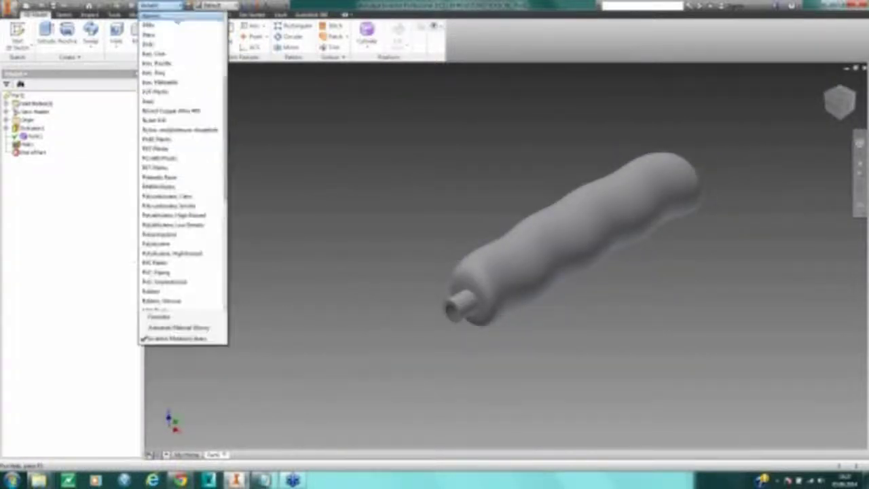
left_click(191, 156)
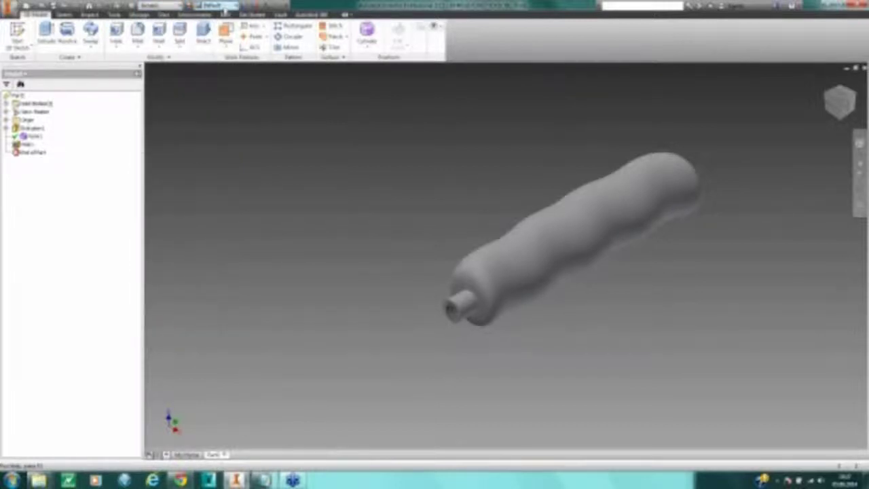
left_click(173, 5)
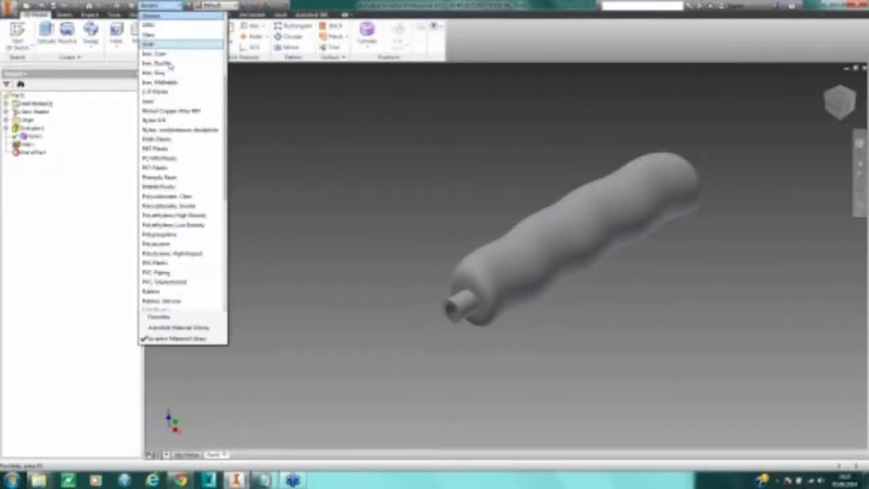
left_click(180, 167)
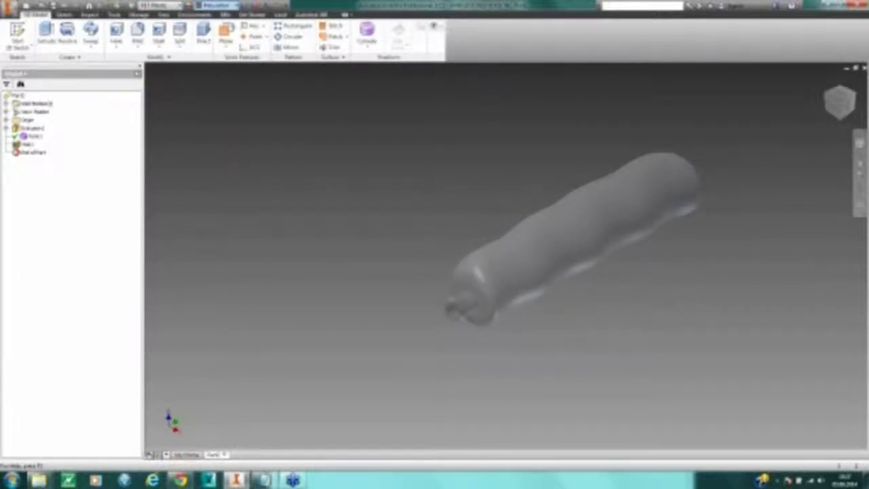
Step: Override the part's appearance with a dark yellow colour from the Inventor Material Library
left_click(236, 6)
left_click_drag(284, 197, 289, 121)
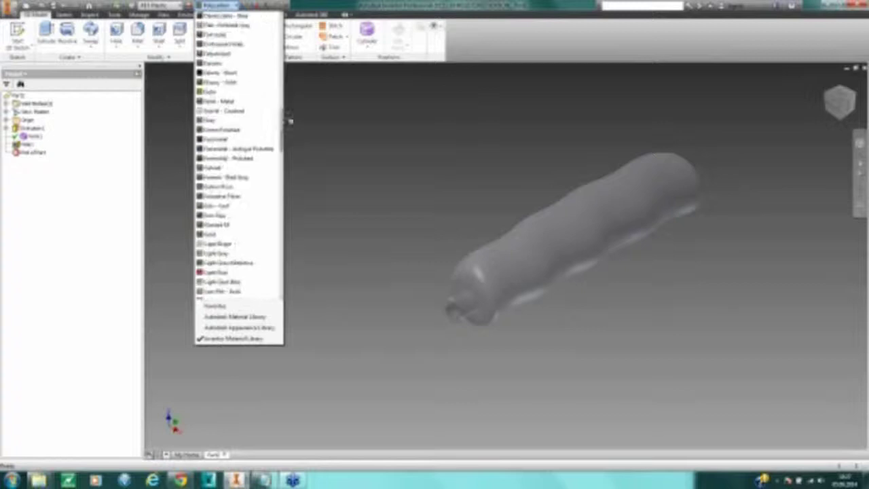
left_click(242, 91)
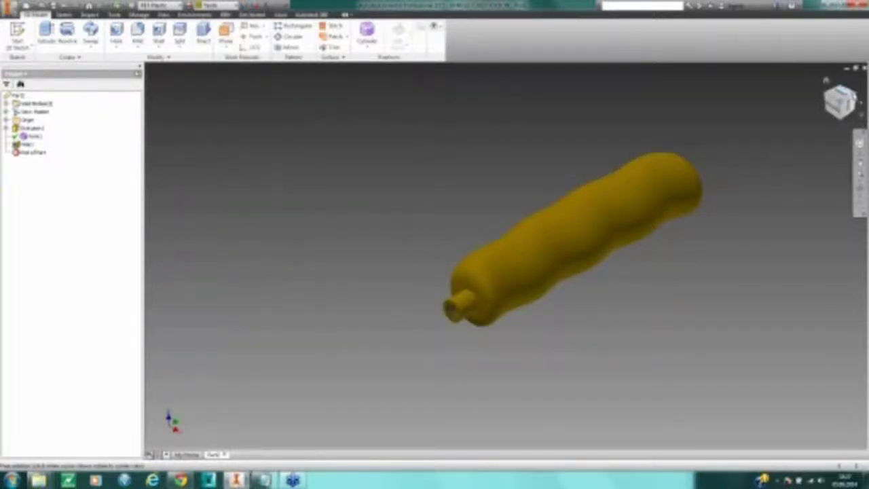
Step: Inspect the coloured grip from several sides, reopen its freeform feature to review the editable shape, and finish it unchanged
left_click(855, 96)
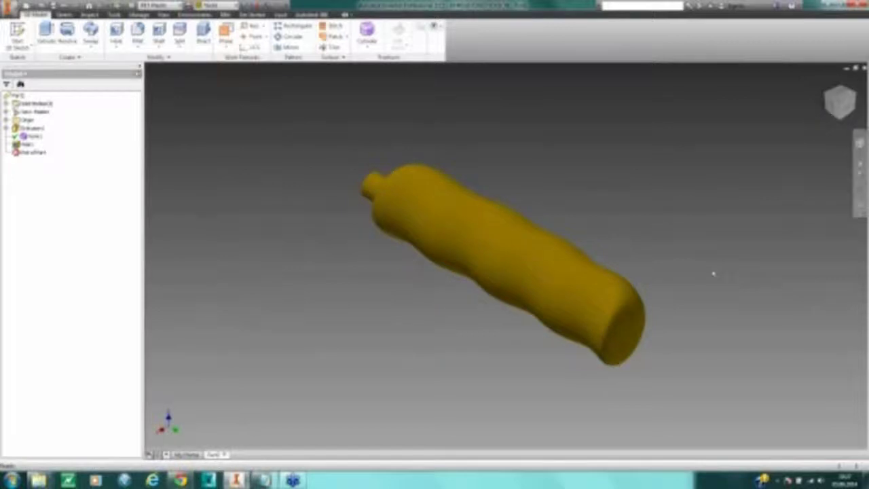
middle_click_drag(730, 250, 624, 175, "shift")
middle_click_drag(587, 331, 595, 238, "shift")
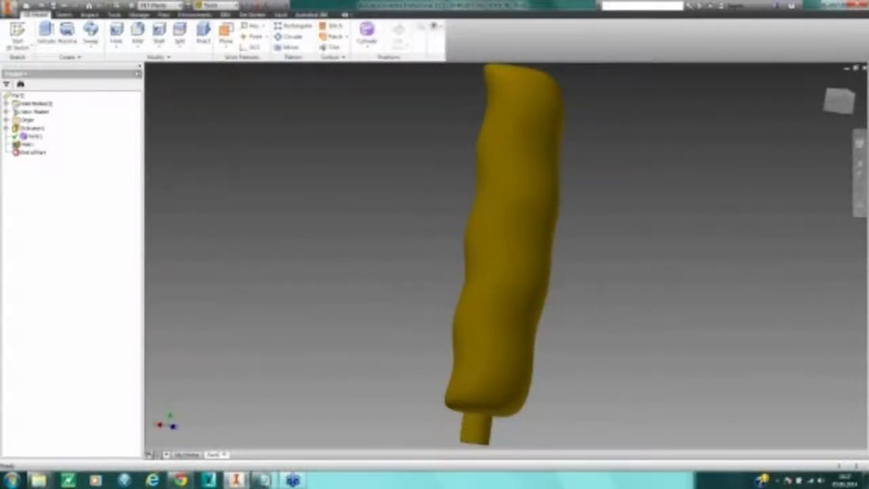
right_click(30, 136)
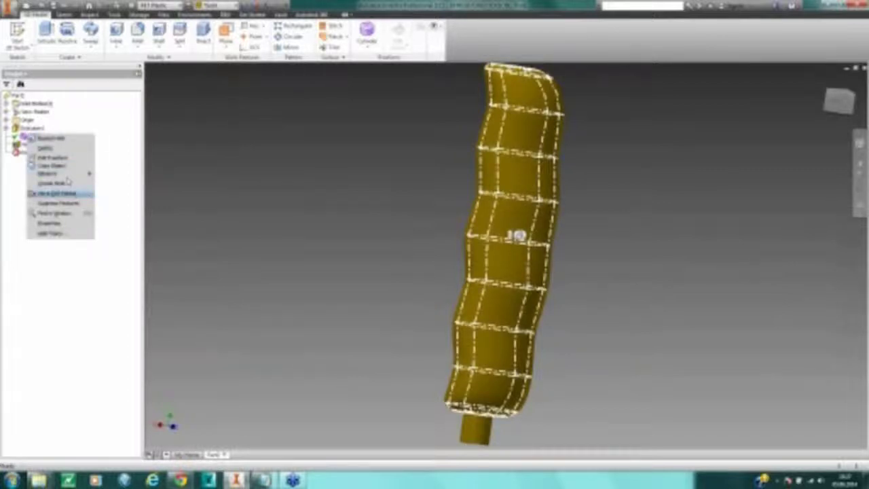
left_click(68, 157)
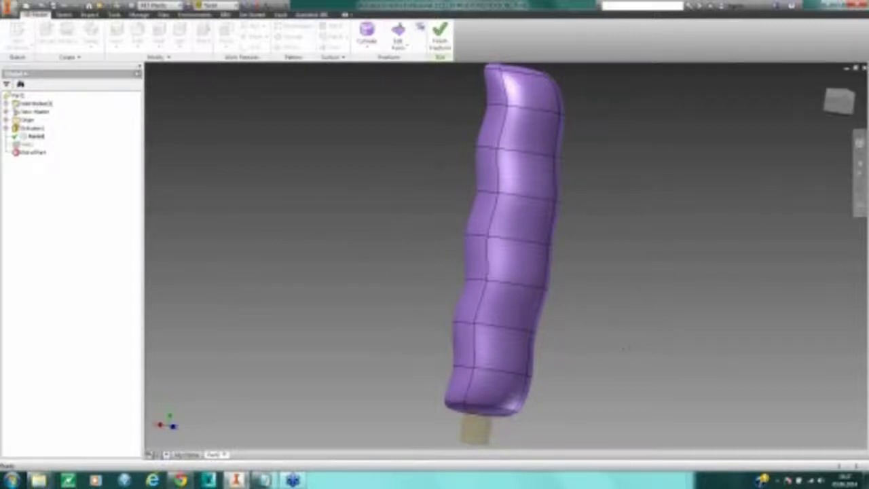
middle_click_drag(625, 348, 634, 328, "shift")
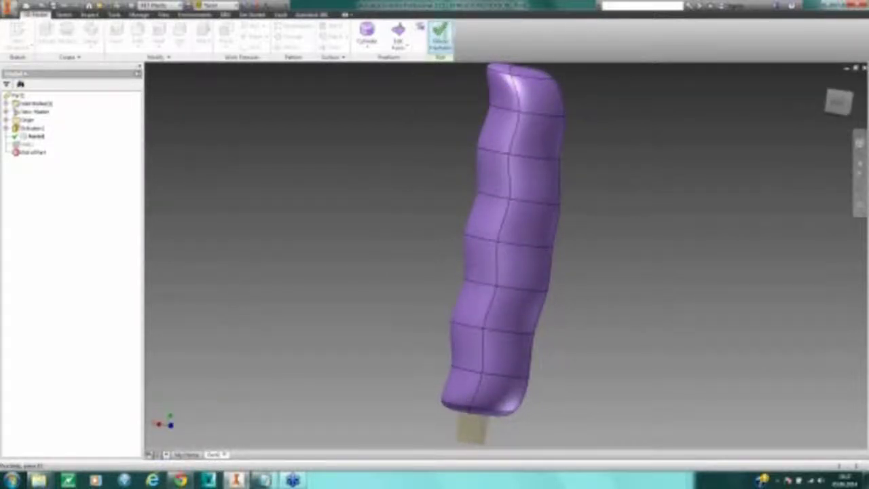
left_click(439, 32)
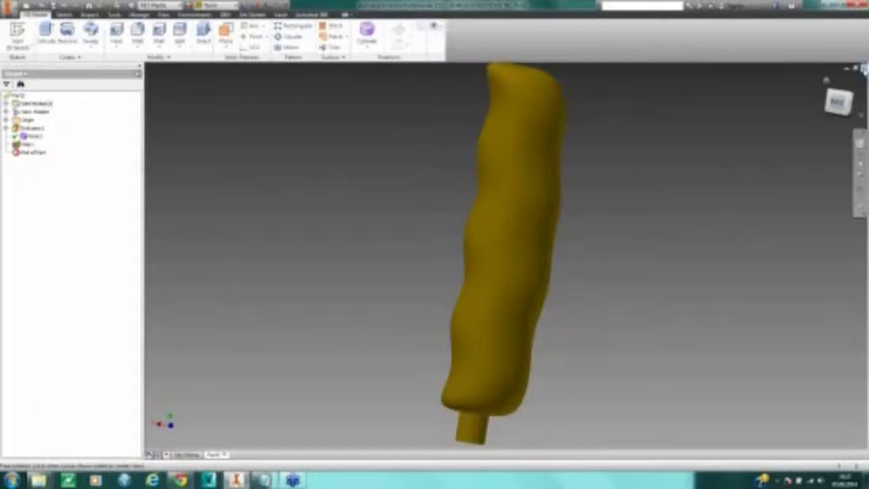
Step: Close the grip part without saving it and open the recently used wireframe frame assembly
left_click(864, 68)
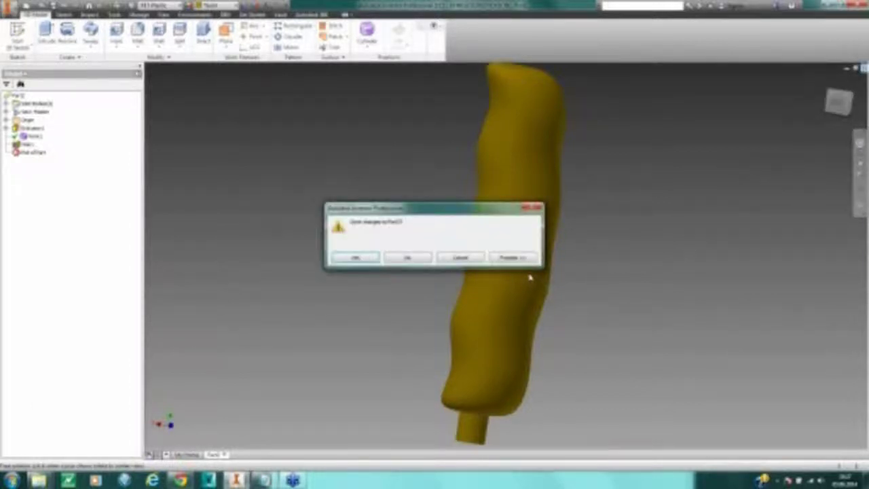
left_click(407, 258)
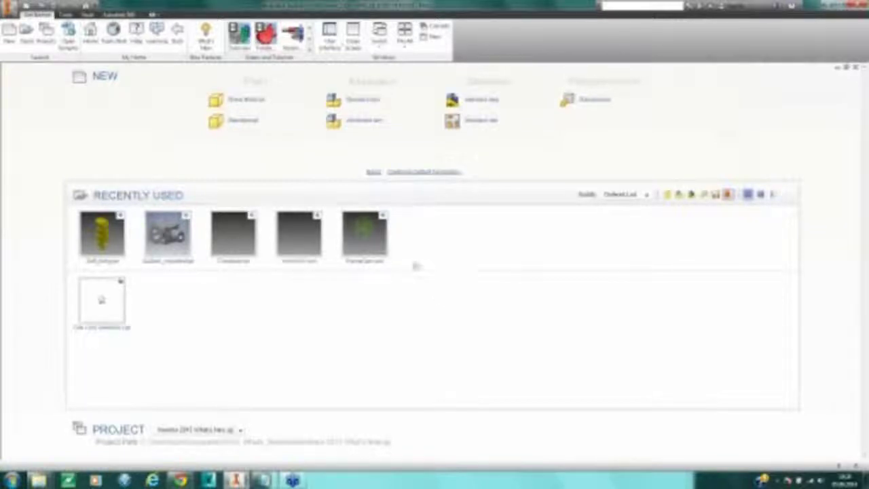
mouse_move(377, 241)
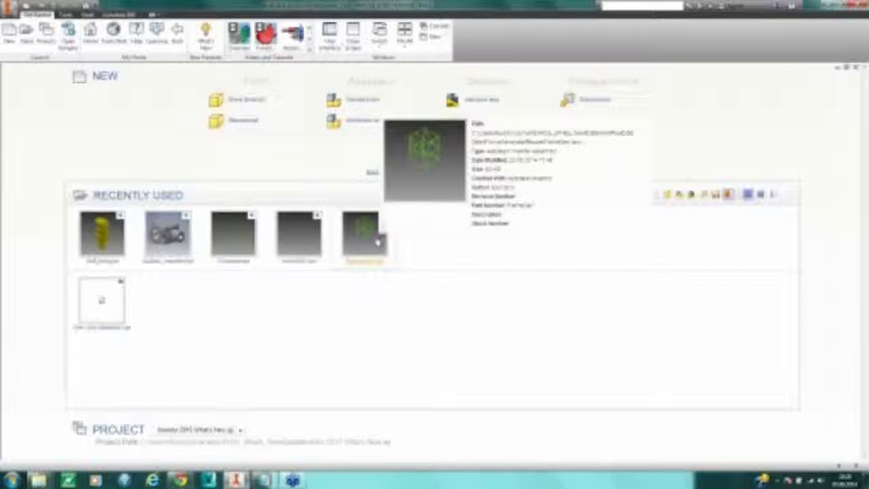
left_click(377, 241)
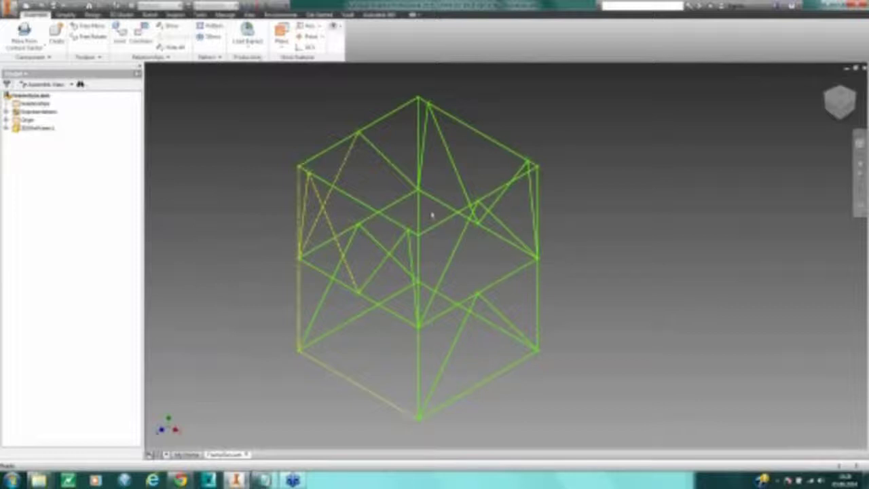
Step: Start inserting frame members and set the DIN standard, the DIN 1025-1 hot-rolled I-beam family and a beam size
middle_click_drag(408, 190, 431, 191)
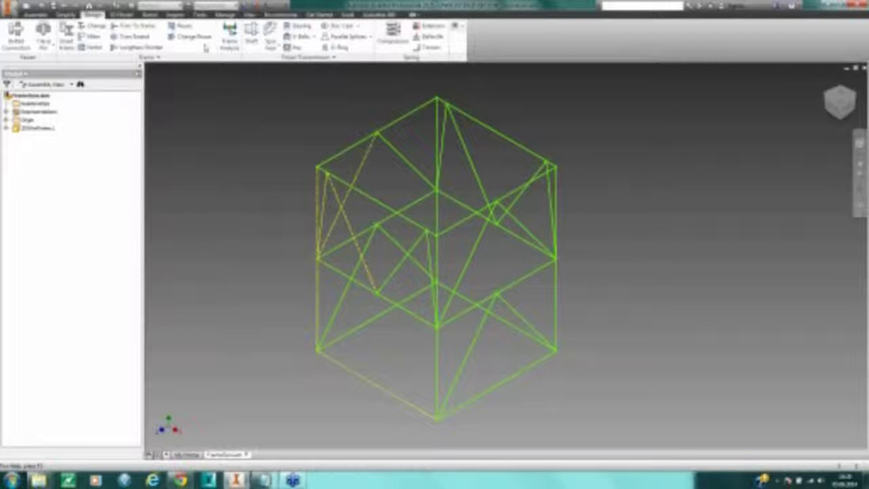
middle_click_drag(214, 122, 244, 139)
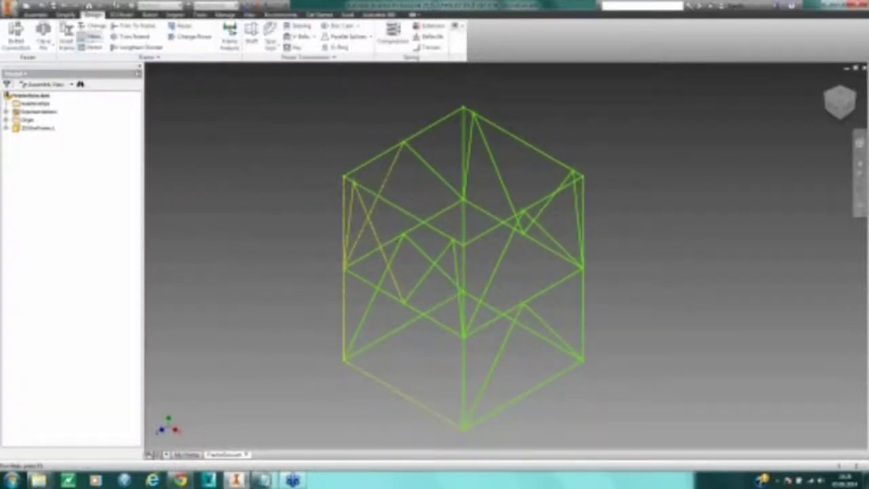
left_click(70, 31)
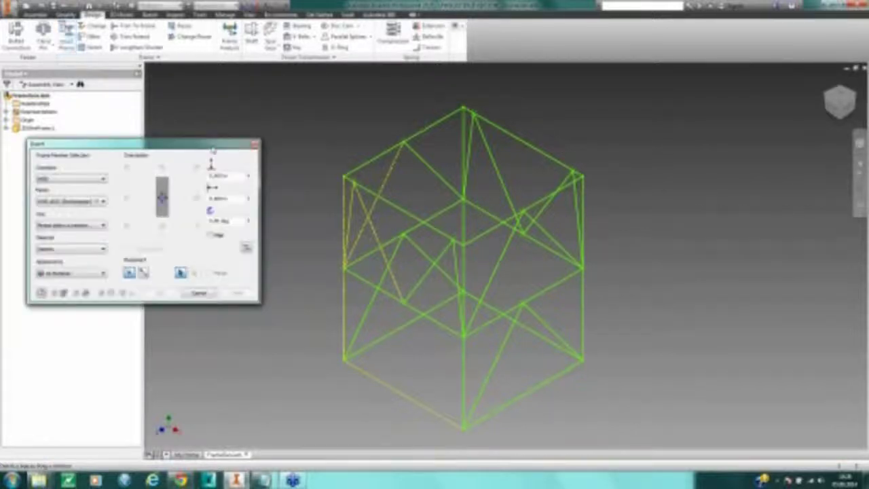
left_click(104, 181)
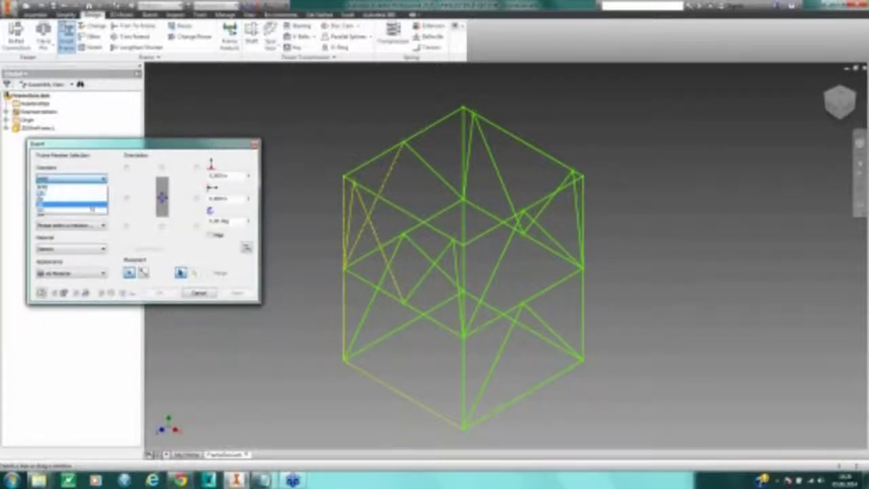
left_click(94, 199)
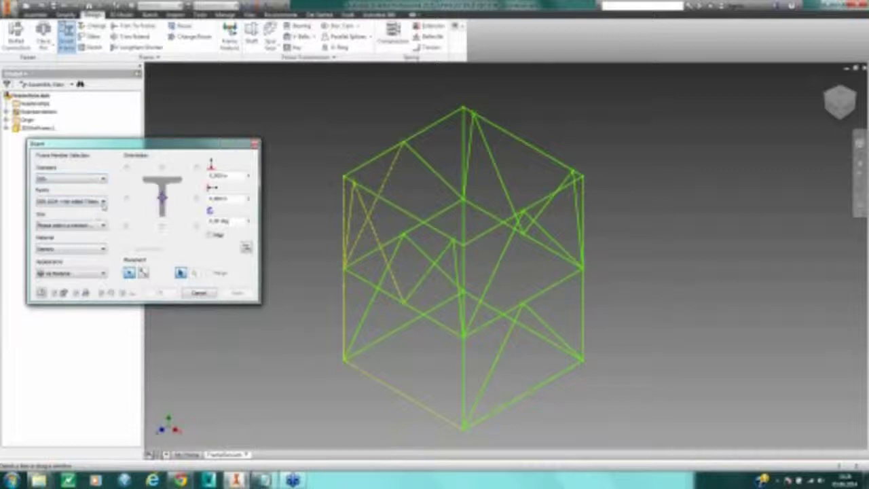
left_click(101, 202)
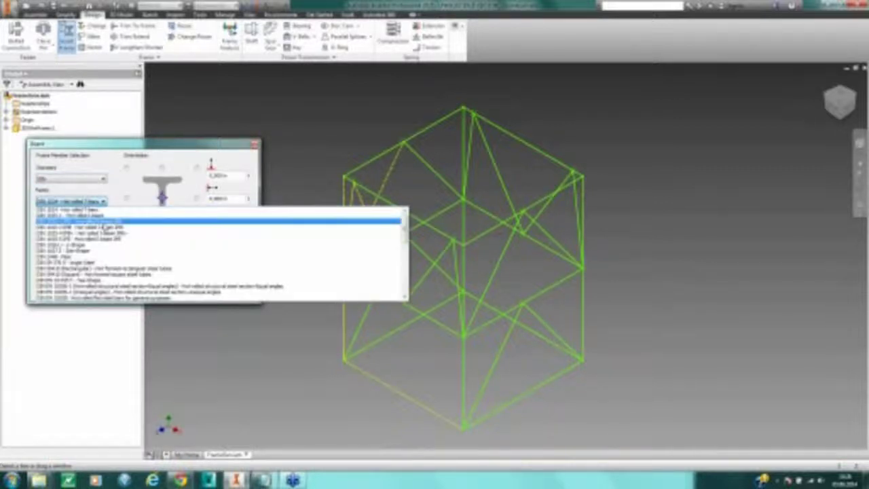
left_click(102, 224)
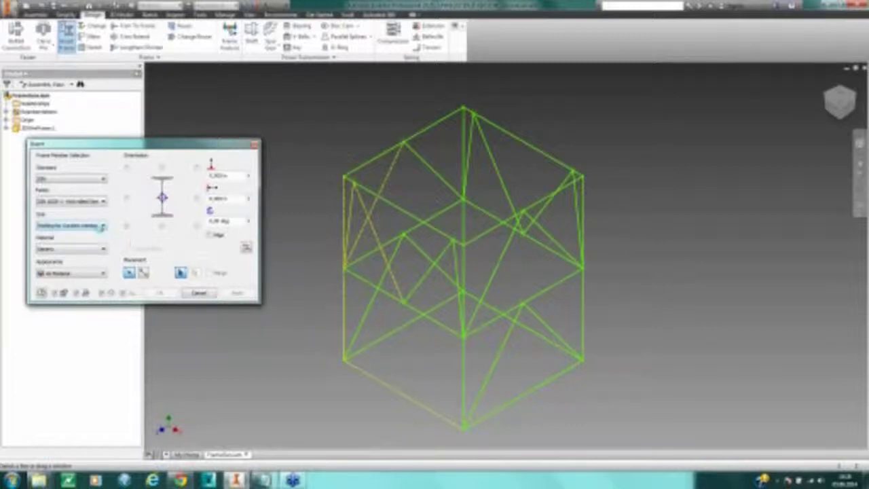
left_click(101, 226)
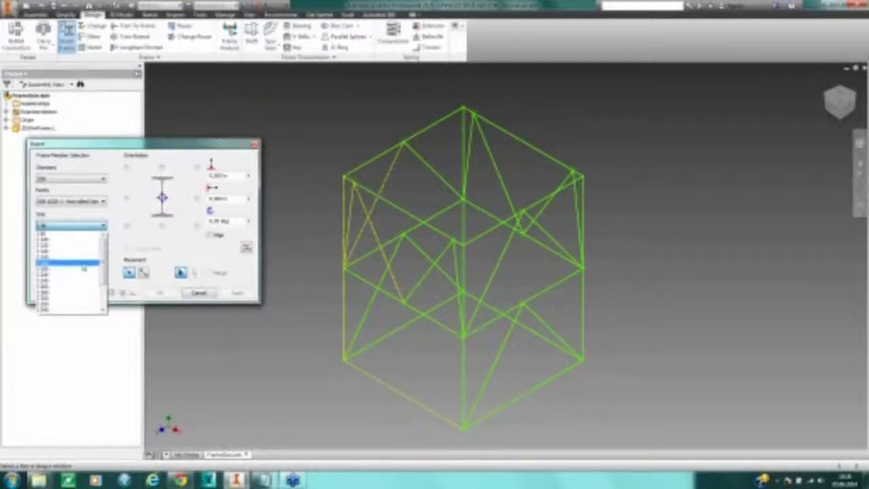
left_click(86, 258)
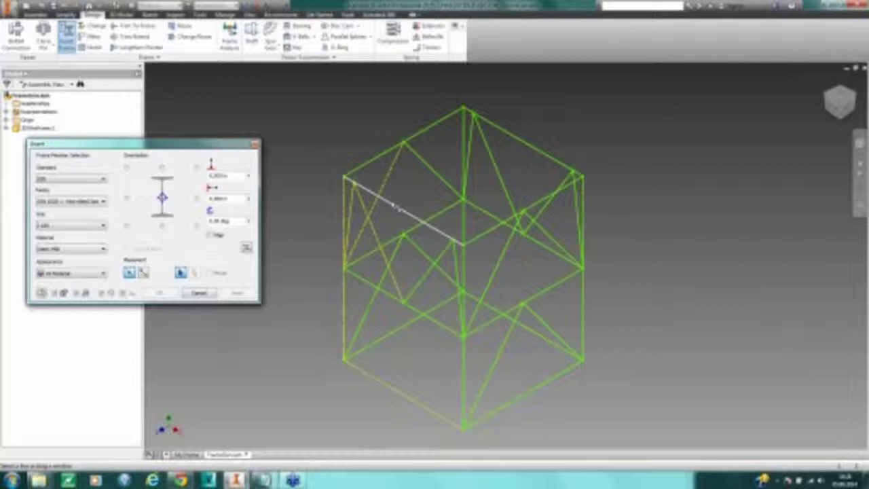
Step: Place the I-beam on three connected top edges of the wireframe, accepting the default frame and member file names
left_click(398, 208)
left_click(382, 157)
left_click(489, 229)
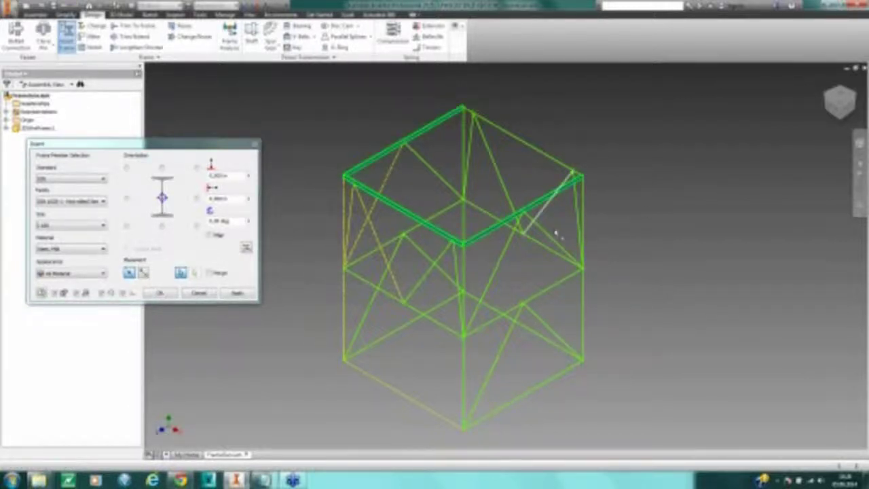
left_click(237, 292)
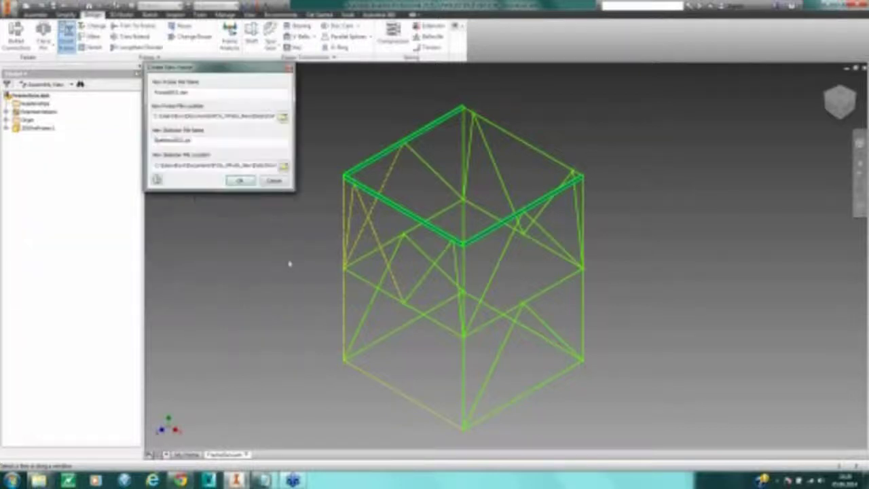
left_click(241, 181)
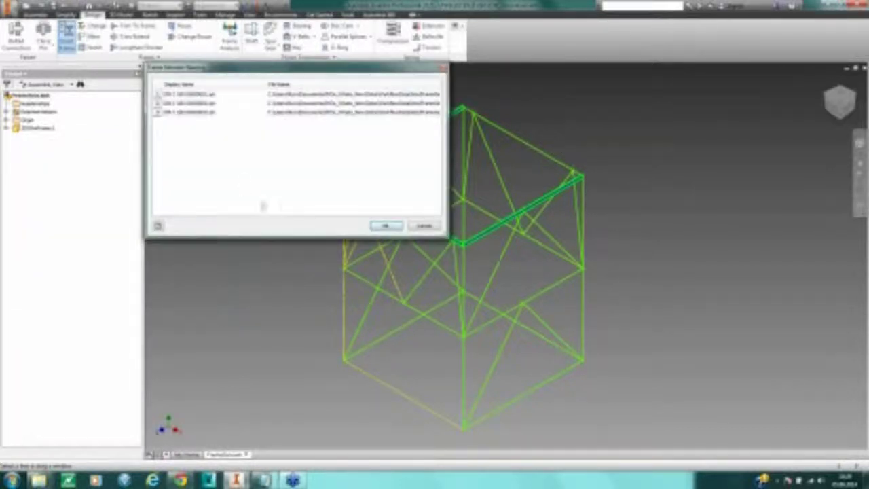
left_click(382, 224)
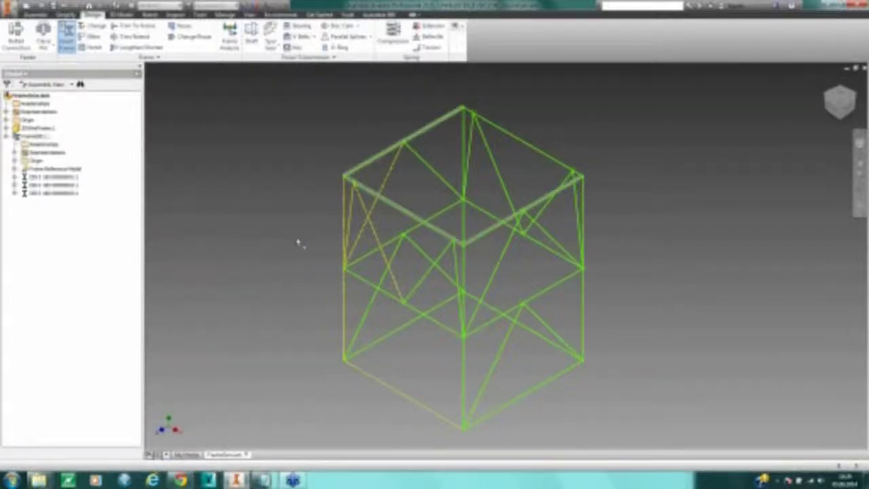
left_click(215, 293)
Step: Examine the three inserted beams and how their ends meet at the top corners from several angles
middle_click_drag(292, 246, 266, 220, "shift")
scroll(470, 163, "up", 6)
scroll(471, 163, "down", 5)
middle_click_drag(543, 181, 488, 200)
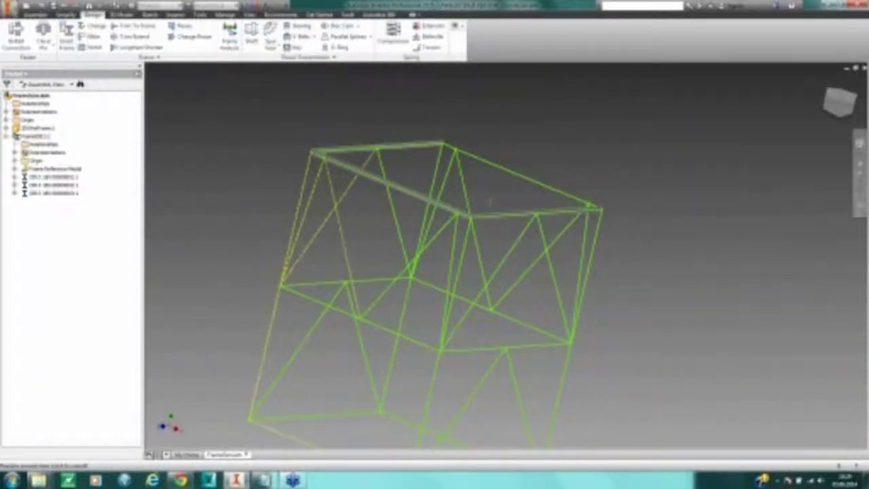
scroll(457, 190, "up", 3)
scroll(553, 168, "up", 2)
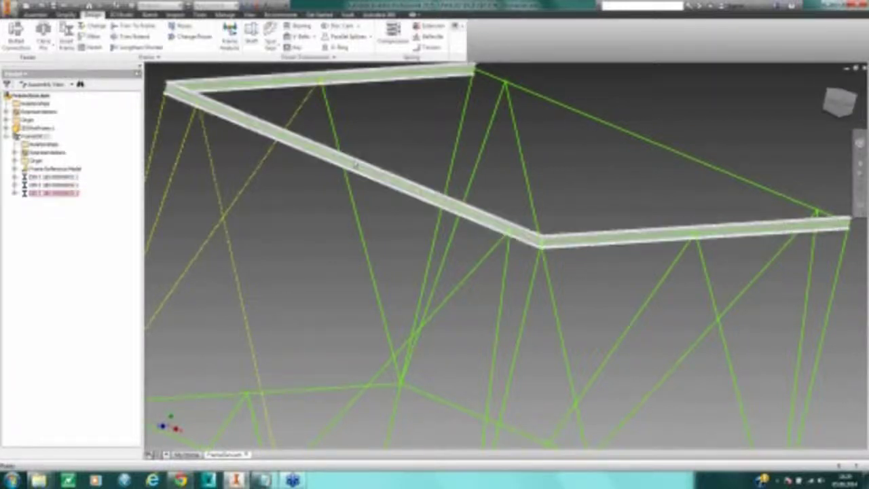
scroll(372, 156, "down", 5)
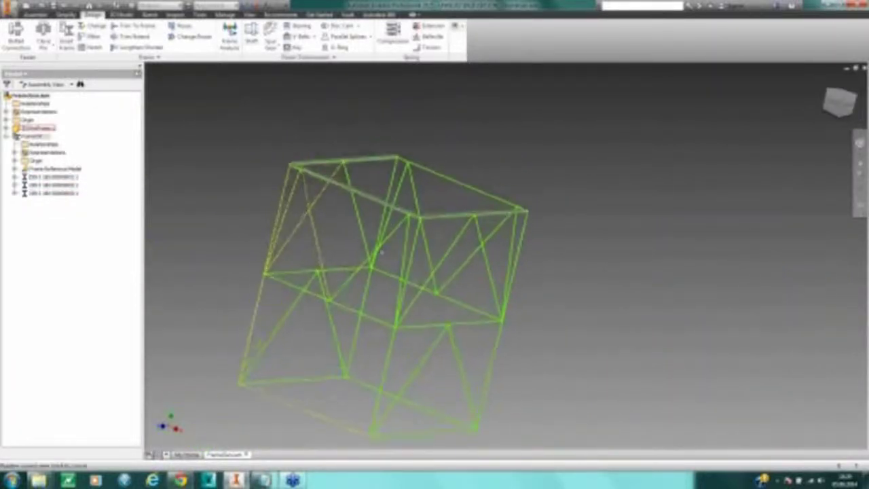
scroll(335, 255, "up", 2)
middle_click_drag(335, 256, 386, 179, "shift")
scroll(271, 167, "up", 2)
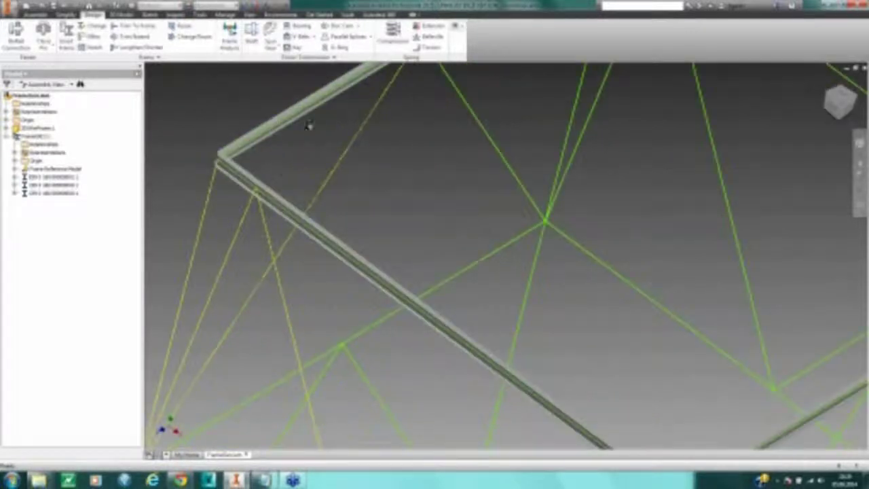
scroll(308, 141, "down", 1)
middle_click_drag(229, 424, 235, 354)
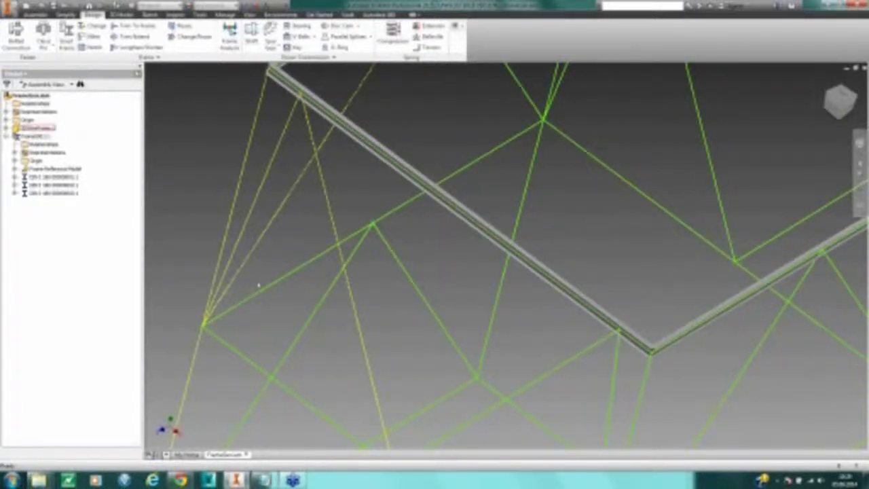
middle_click_drag(319, 207, 304, 201)
scroll(415, 132, "down", 3)
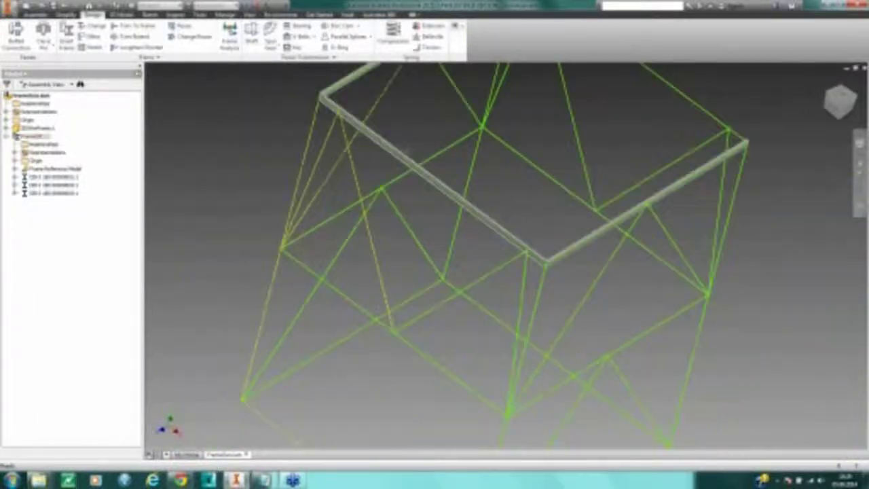
middle_click_drag(416, 138, 409, 180)
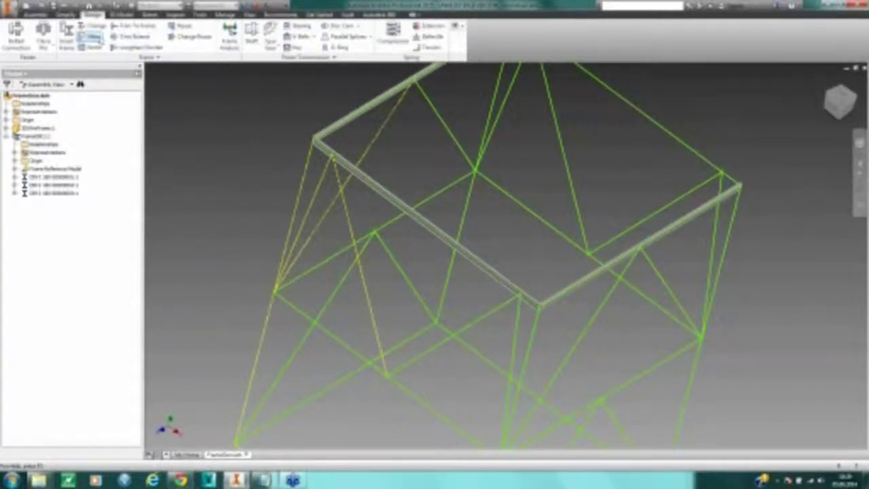
Step: Miter both corner joints between the three top beams
left_click(95, 37)
left_click(346, 129)
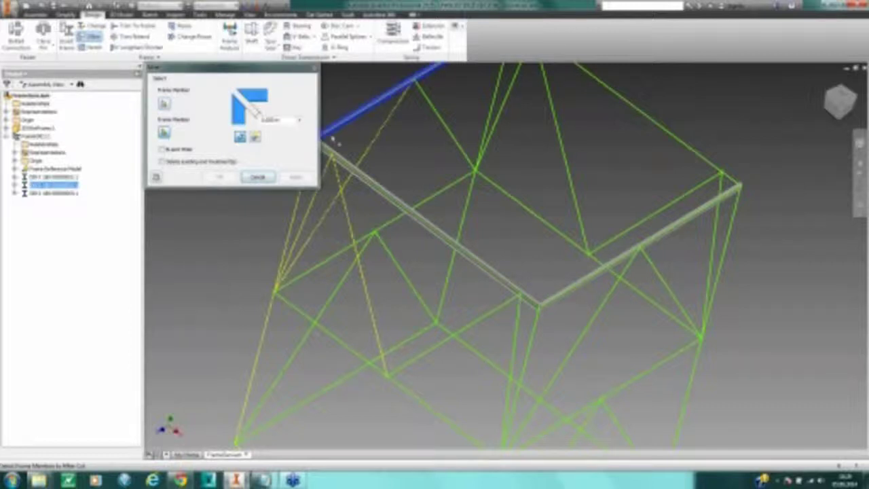
left_click(329, 152)
left_click(294, 178)
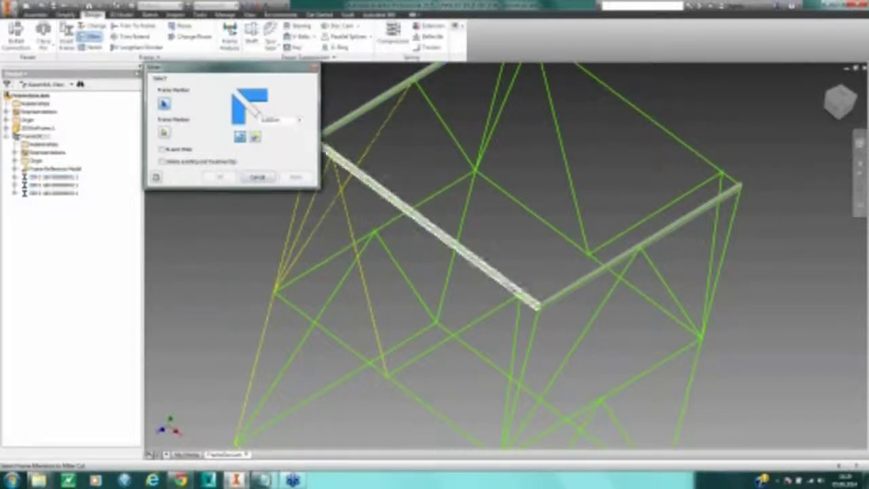
left_click(400, 203)
left_click(638, 248)
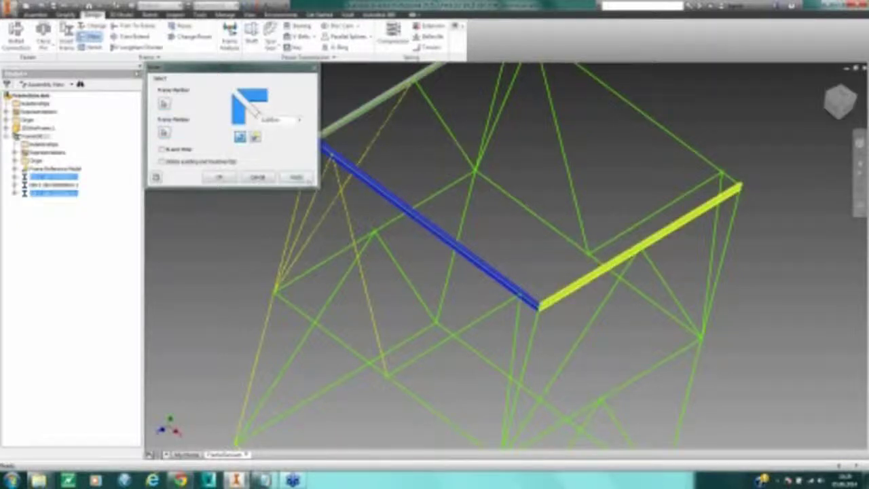
left_click(294, 177)
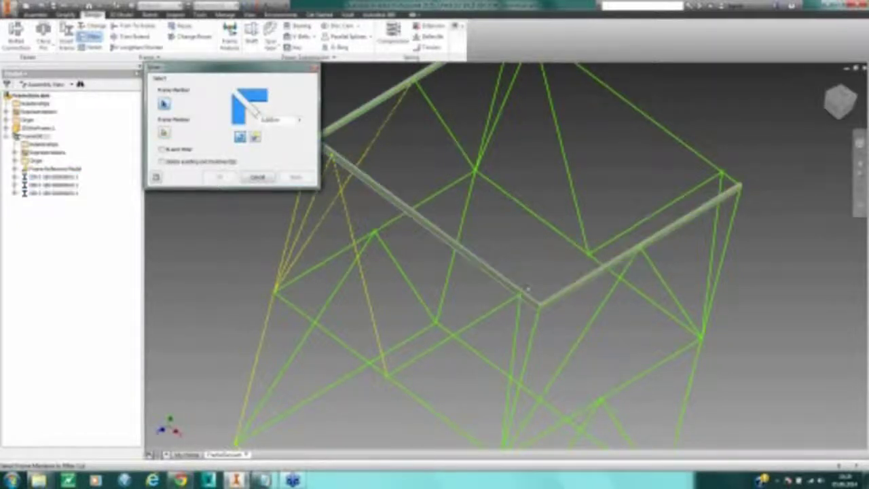
left_click(266, 179)
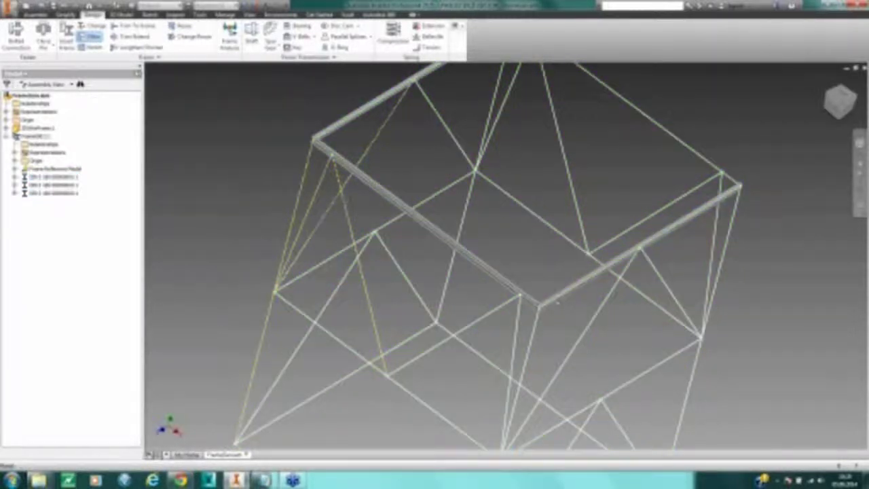
Step: Examine the mitred corner up close and the surrounding frame
scroll(553, 305, "up", 5)
scroll(452, 291, "up", 3)
scroll(456, 287, "up", 2)
scroll(450, 291, "down", 2)
scroll(449, 293, "up", 2)
scroll(449, 293, "down", 8)
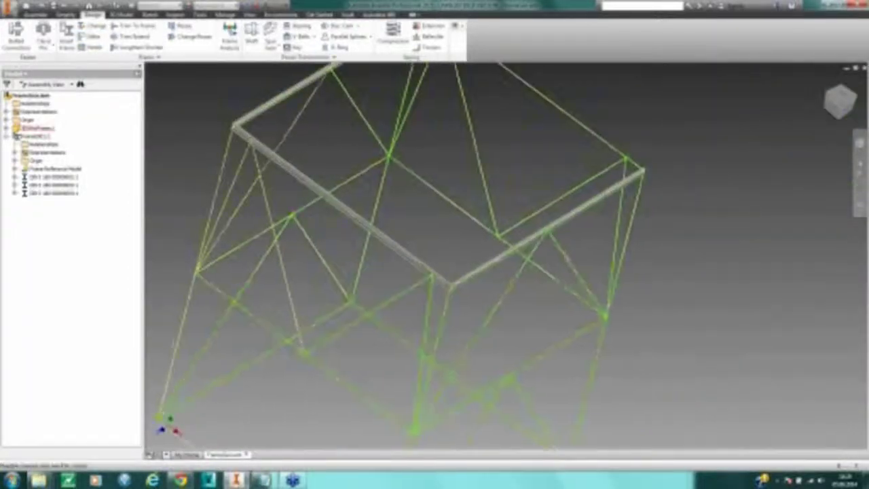
middle_click_drag(363, 240, 365, 247)
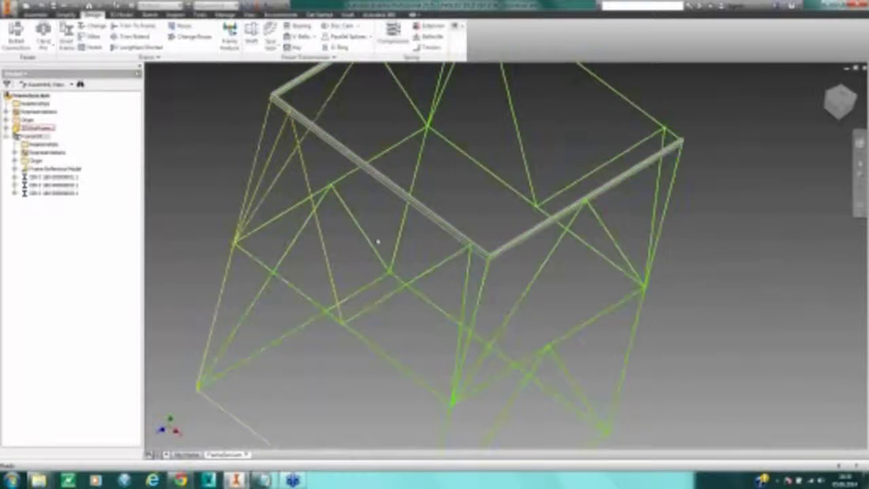
middle_click_drag(368, 258, 382, 271)
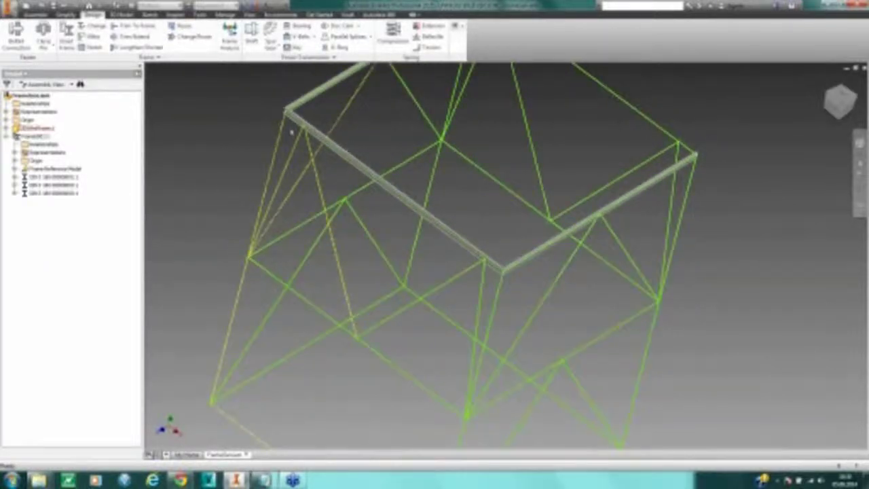
Step: Reuse the long front top beam as the source member on the four mid-level edges and the remaining top edge of the wireframe
left_click(183, 26)
left_click_drag(238, 70, 132, 121)
middle_click_drag(712, 199, 750, 193)
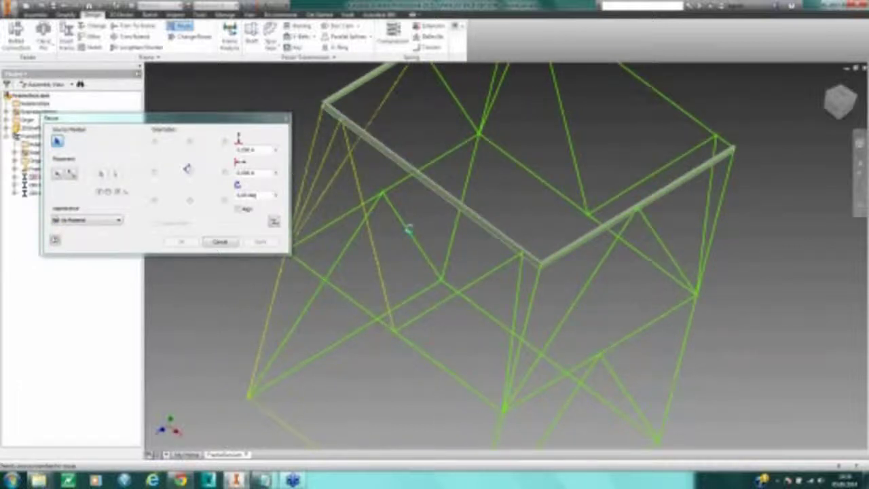
left_click(368, 143)
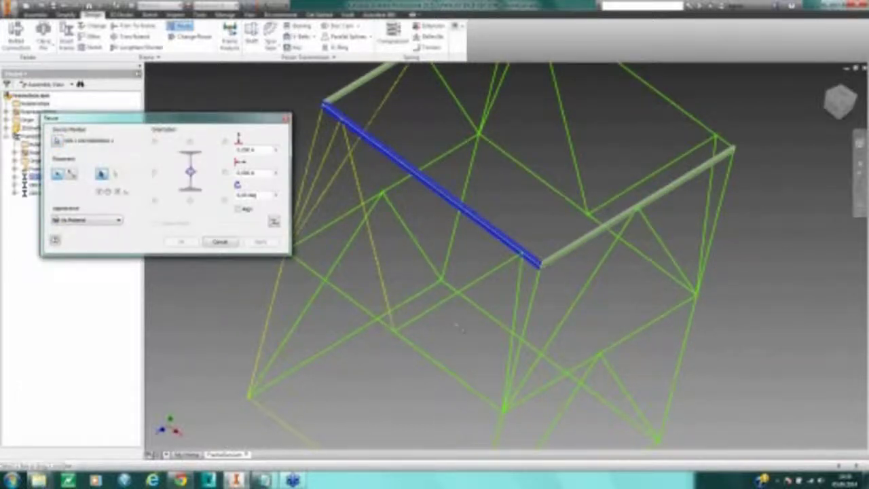
left_click(370, 314)
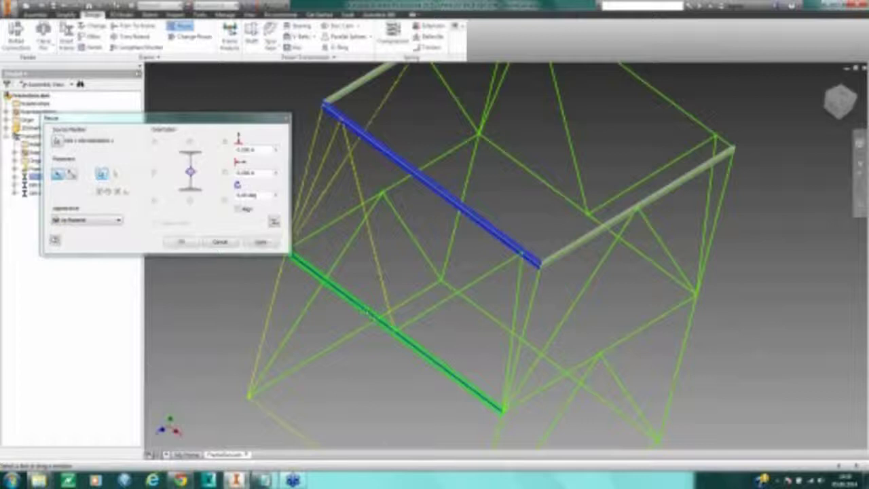
left_click(363, 208)
left_click(517, 165)
left_click(665, 314)
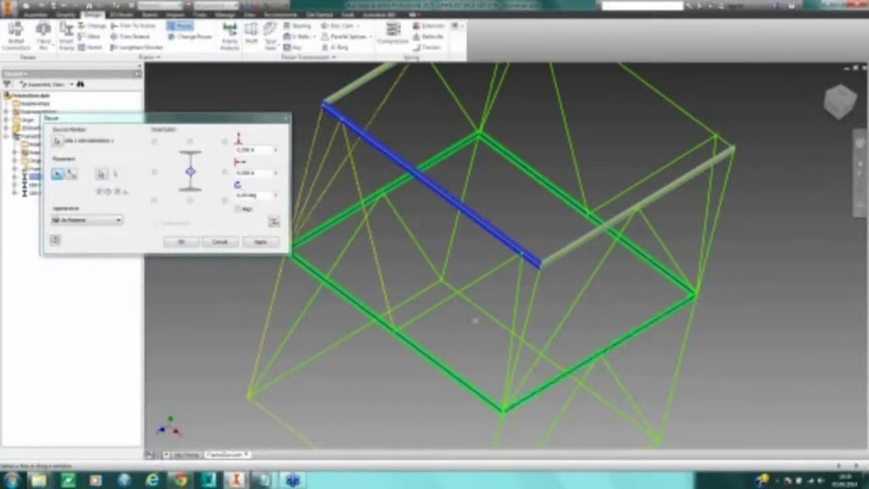
left_click(645, 87)
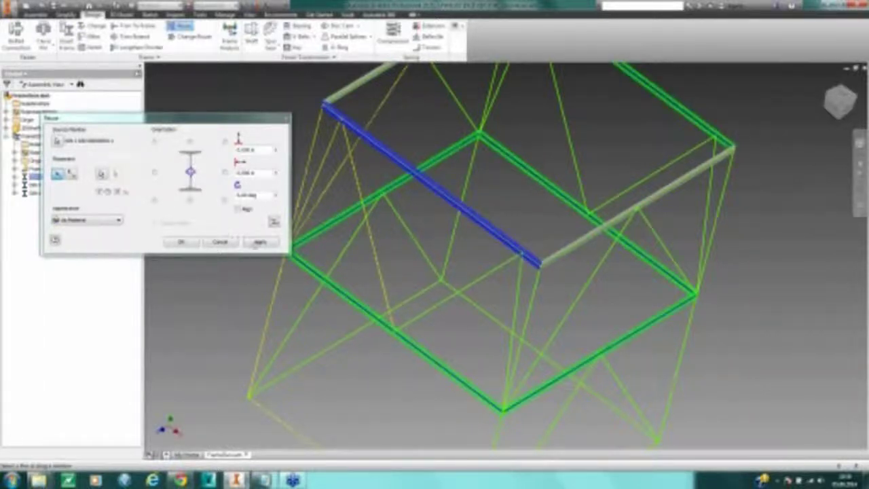
left_click(260, 243)
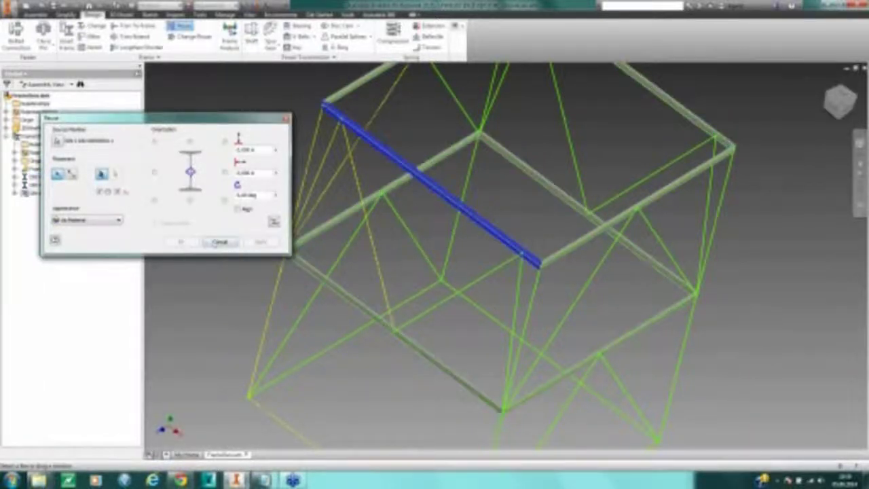
left_click(218, 244)
Step: Expand the reused beam's group in the model tree to inspect its individual instances
middle_click_drag(378, 272, 442, 229, "shift")
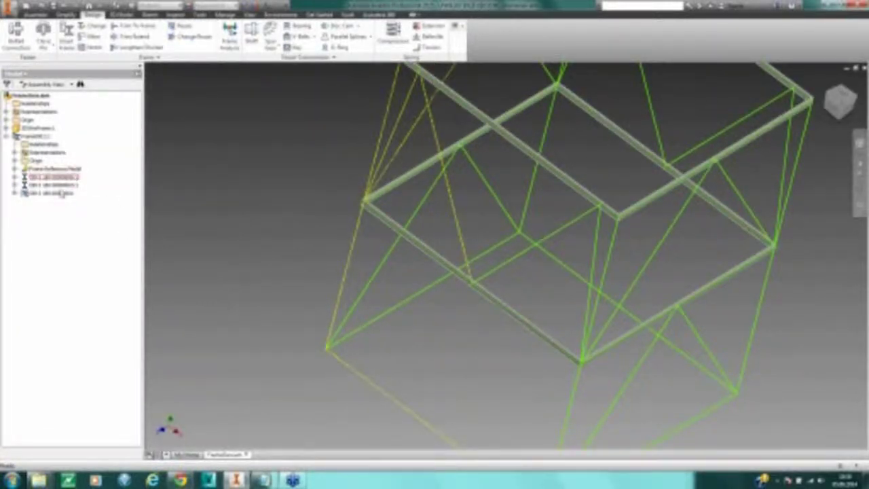
left_click(61, 193)
middle_click_drag(192, 265, 194, 293)
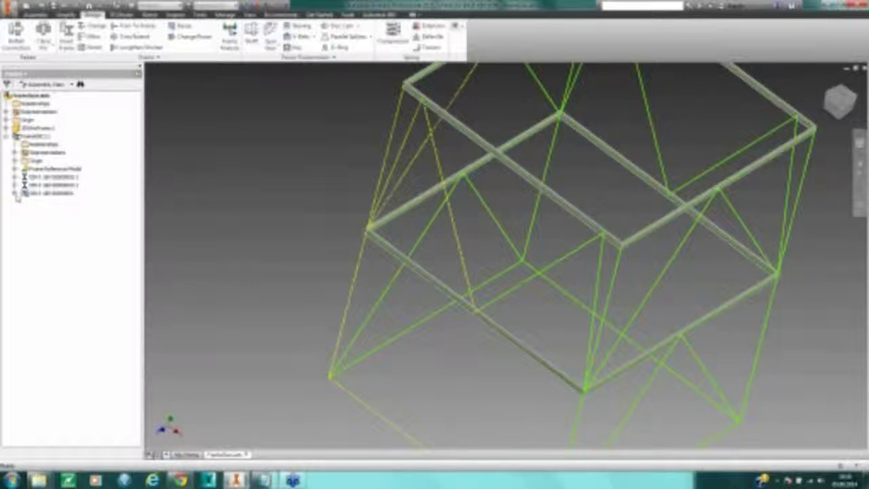
left_click(16, 194)
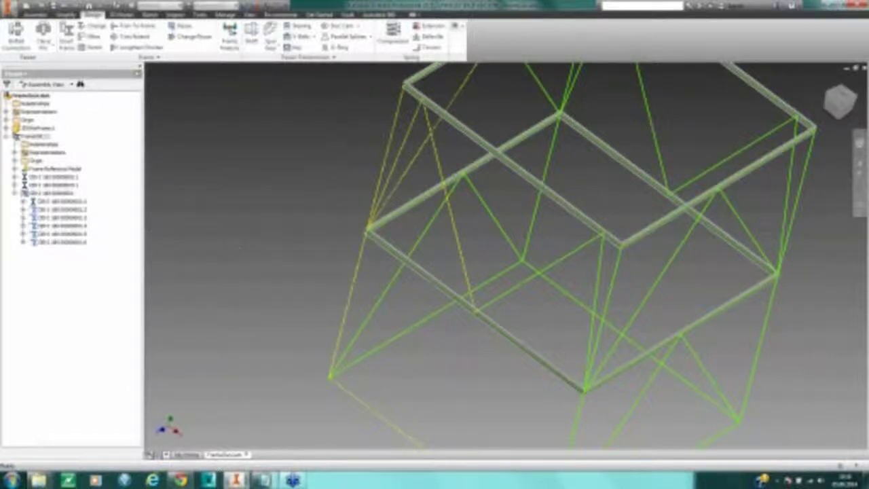
Step: Examine up close how the reused beams meet at the front mid-level corner and compare with the surrounding frame
middle_click_drag(534, 332, 465, 115)
scroll(472, 289, "up", 5)
scroll(459, 173, "up", 4)
scroll(468, 116, "down", 3)
scroll(576, 224, "up", 4)
middle_click_drag(573, 220, 482, 112)
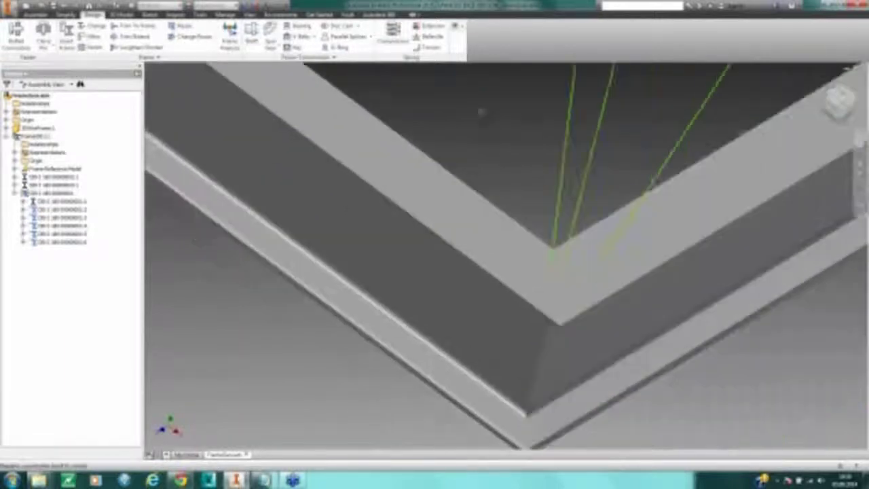
left_click(503, 226)
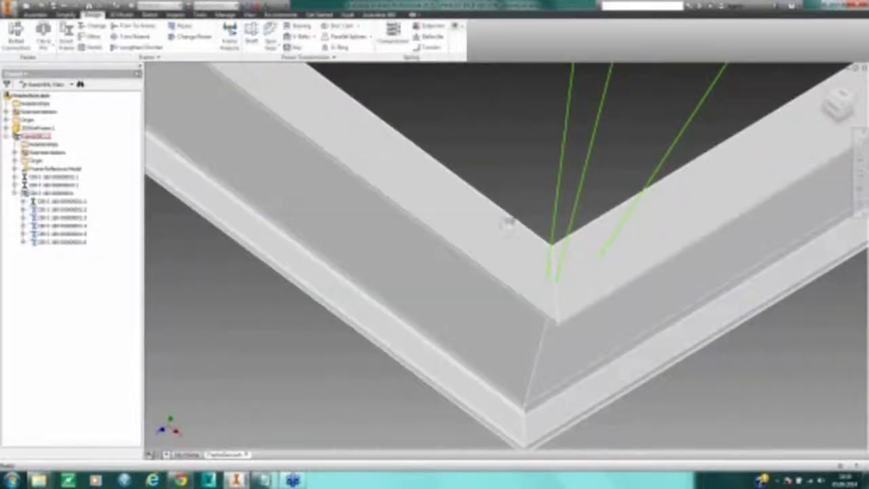
left_click(513, 219)
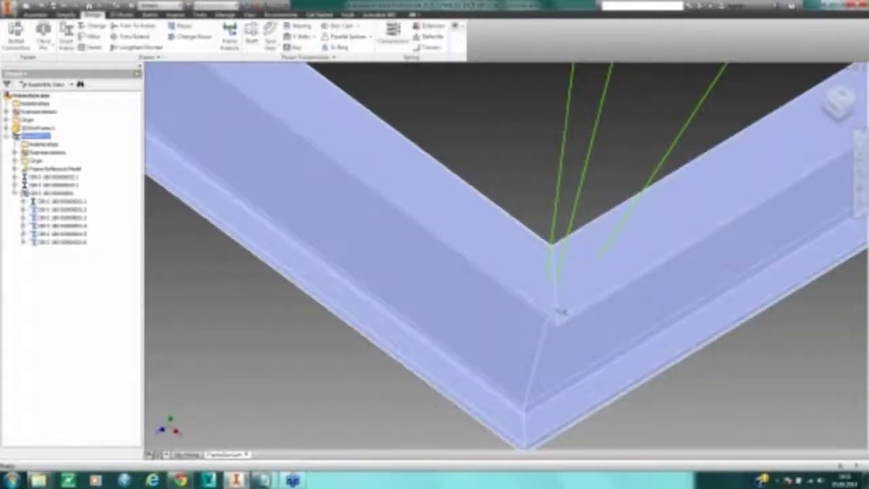
scroll(563, 309, "down", 10)
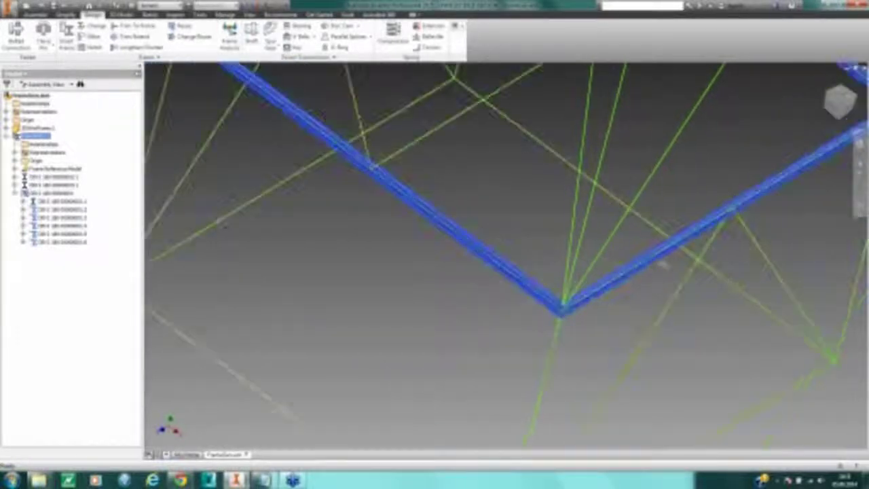
scroll(507, 266, "up", 8)
middle_click_drag(505, 261, 715, 190)
scroll(564, 185, "down", 8)
middle_click_drag(537, 199, 637, 293)
middle_click_drag(244, 207, 371, 256)
Step: Change the reuse placement of the front-left mid-level beam to the bottom-centre orientation point of its profile
left_click(193, 36)
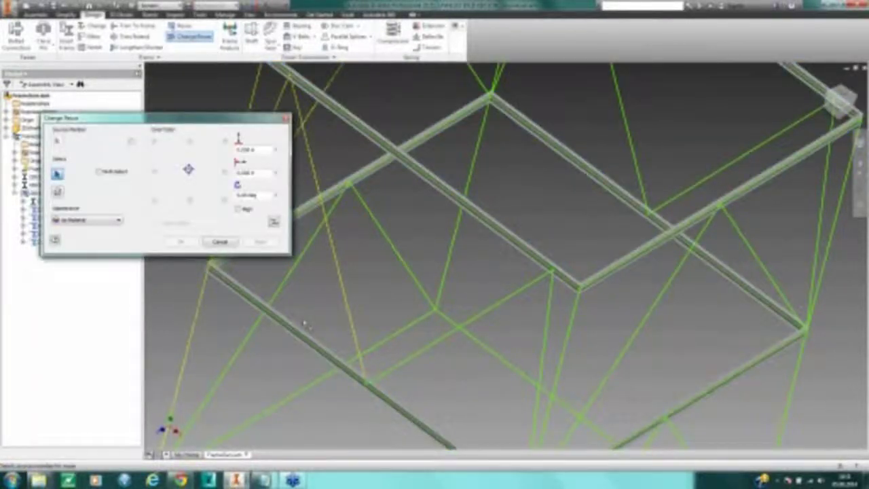
left_click(375, 332)
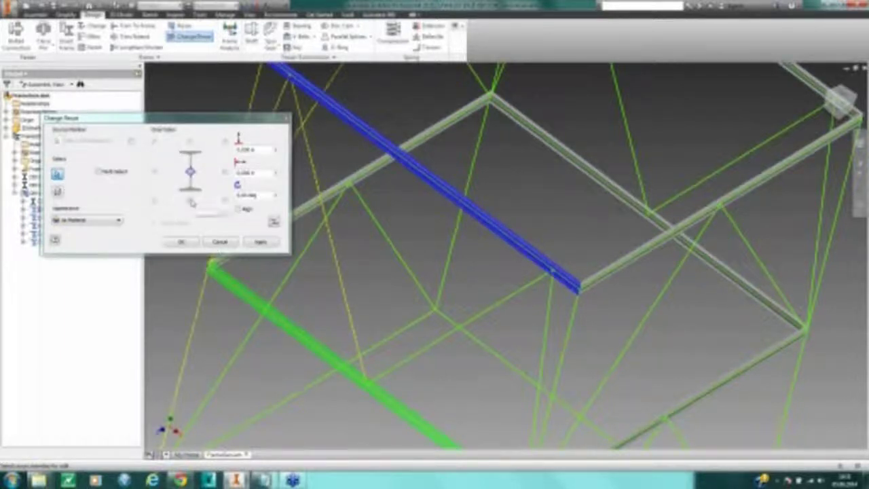
left_click(190, 200)
middle_click_drag(256, 335, 397, 324)
scroll(353, 251, "up", 6)
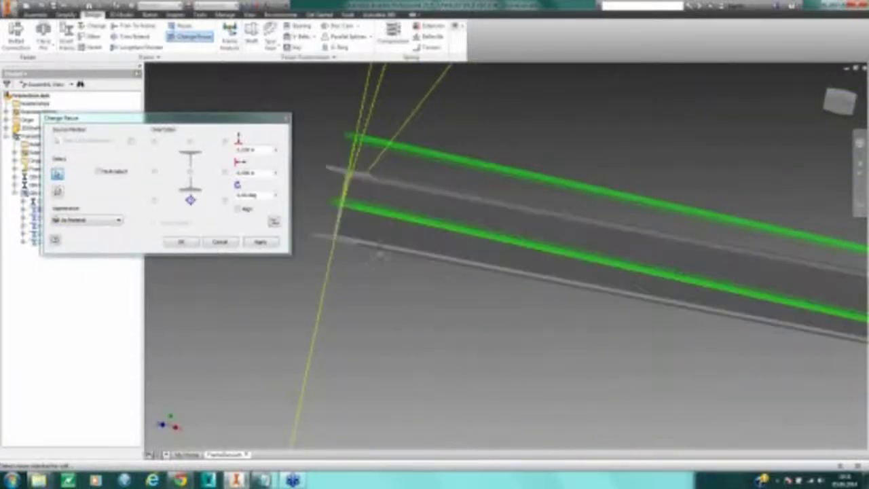
left_click(260, 242)
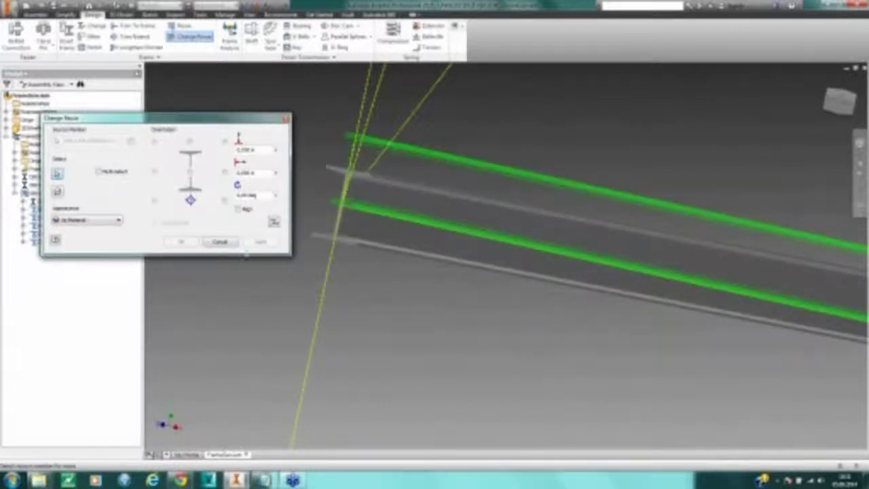
left_click(223, 243)
Step: Examine the shifted mid-level beam at its end corner and within the whole frame
scroll(412, 297, "down", 3)
middle_click_drag(450, 305, 456, 235, "shift")
scroll(456, 230, "up", 3)
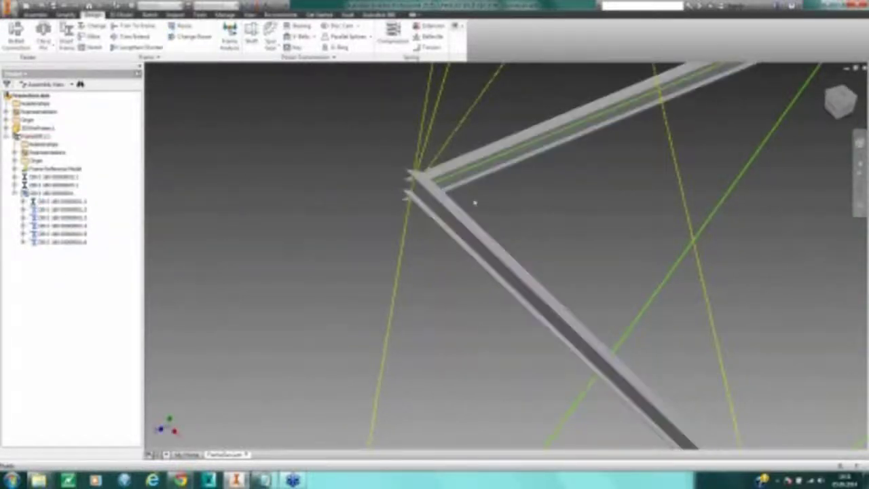
middle_click_drag(466, 223, 389, 190)
scroll(405, 192, "up", 5)
scroll(456, 188, "down", 5)
middle_click_drag(677, 261, 482, 169)
scroll(542, 171, "down", 5)
middle_click_drag(542, 171, 459, 211)
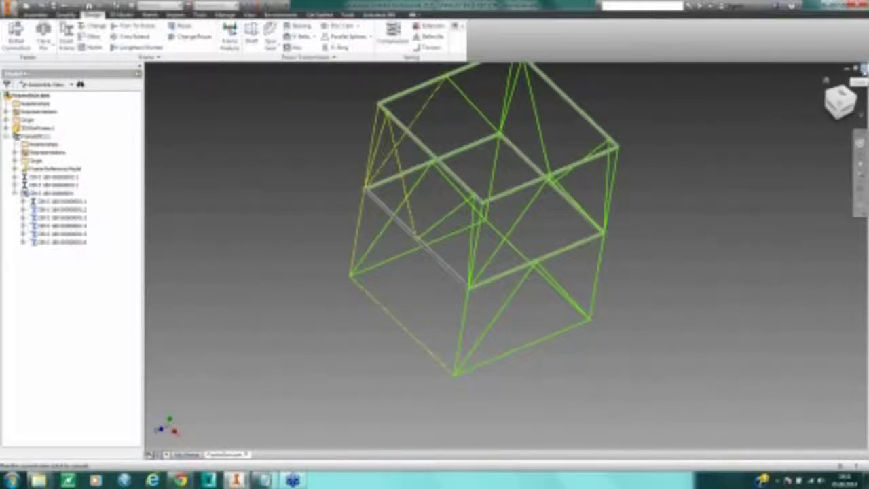
Step: Close the frame assembly without saving and open the recently used forestry vehicle assembly, skipping all unresolved links
left_click(857, 69)
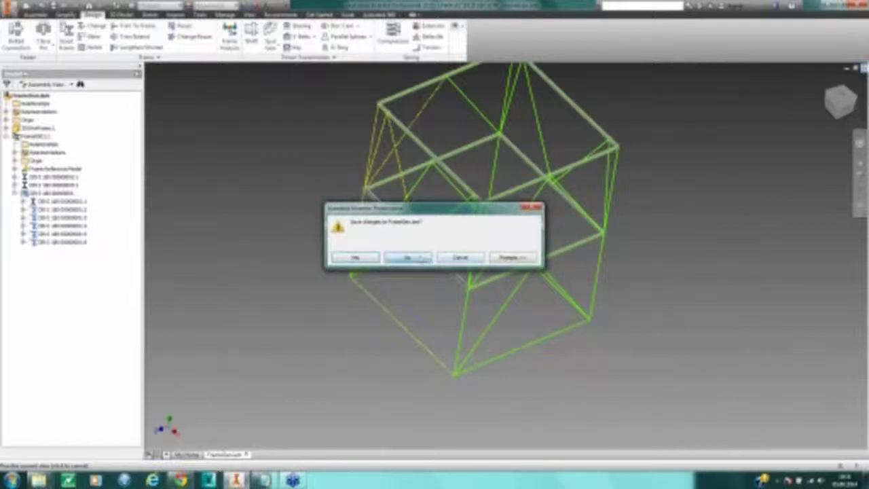
left_click(424, 257)
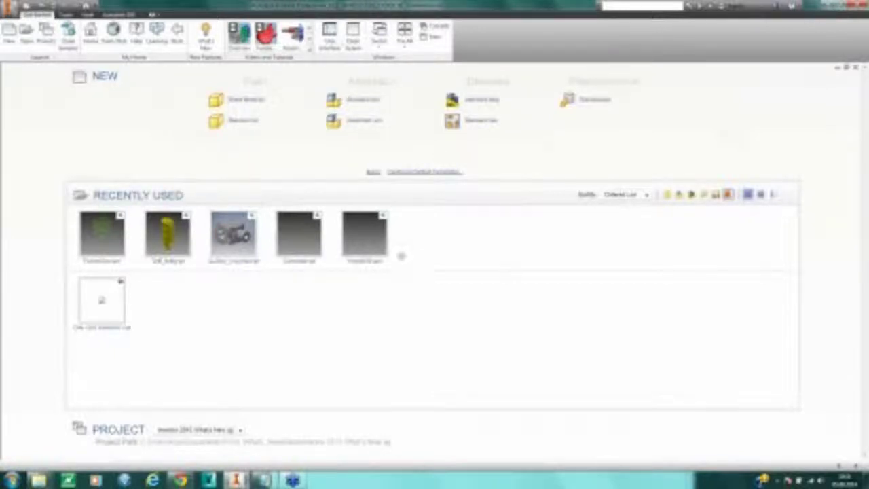
mouse_move(374, 250)
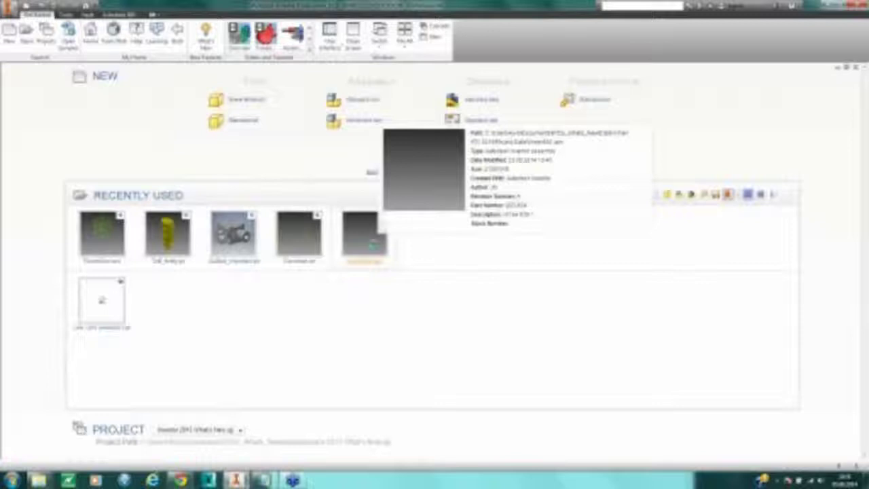
left_click(374, 249)
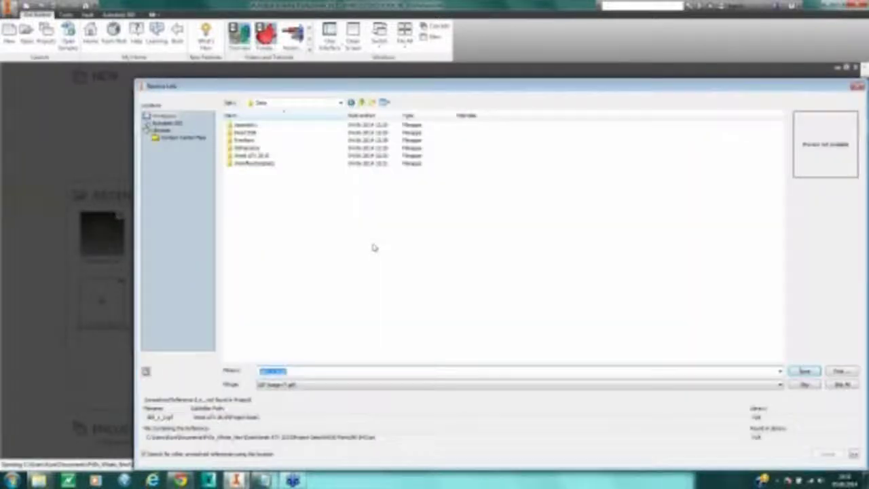
left_click(841, 385)
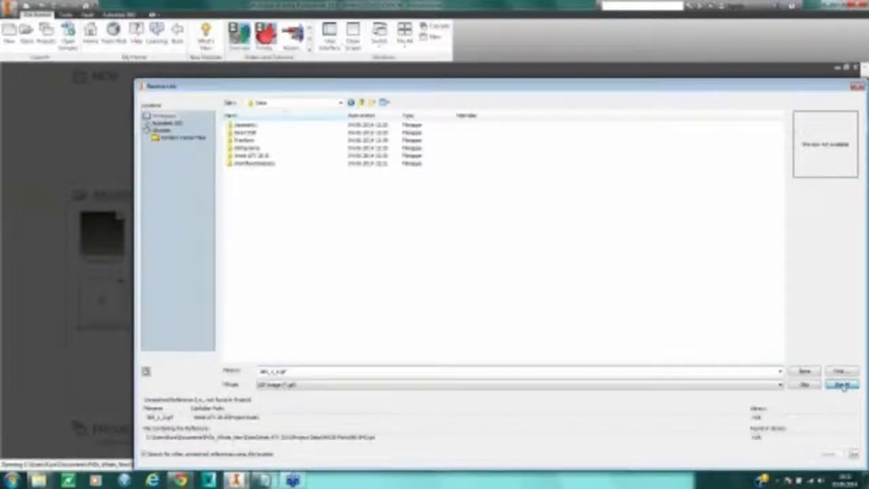
left_click(841, 385)
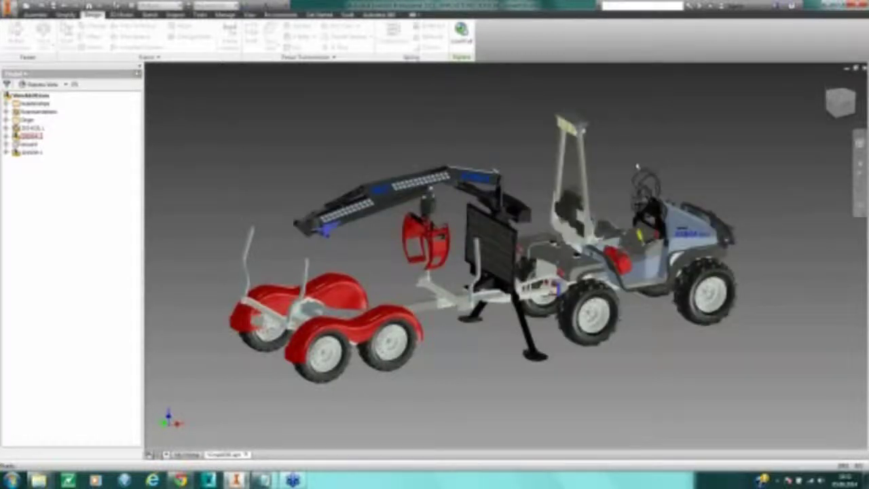
Step: Edit the trailer in place, going down through its rear post subassembly to the left bent upright tube part
scroll(668, 150, "down", 5)
scroll(712, 186, "up", 6)
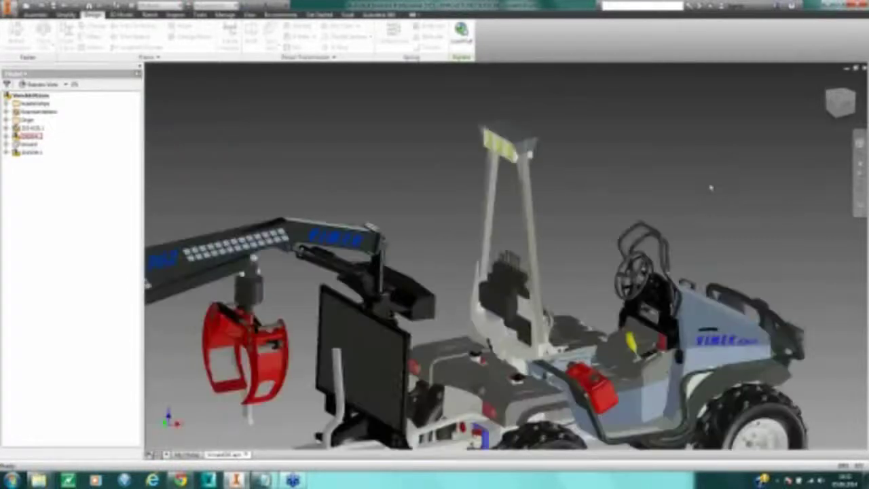
middle_click_drag(722, 231, 741, 182, "shift")
left_click(838, 105)
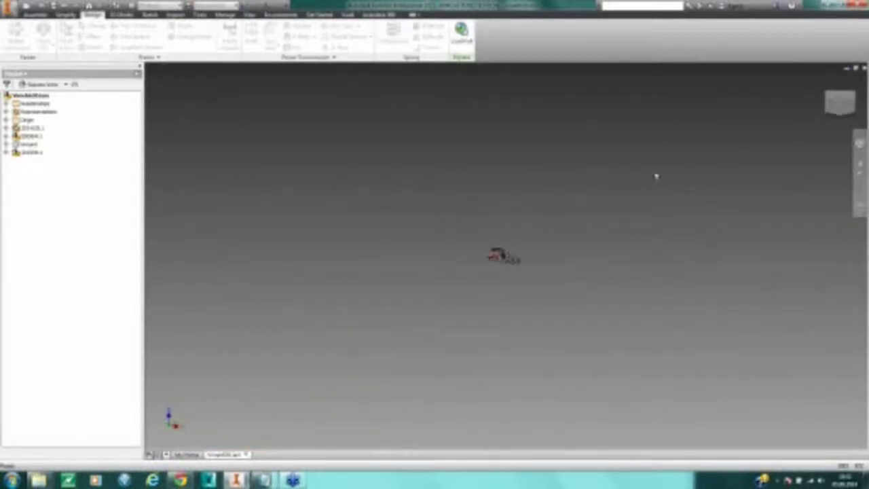
middle_click_drag(632, 197, 628, 211)
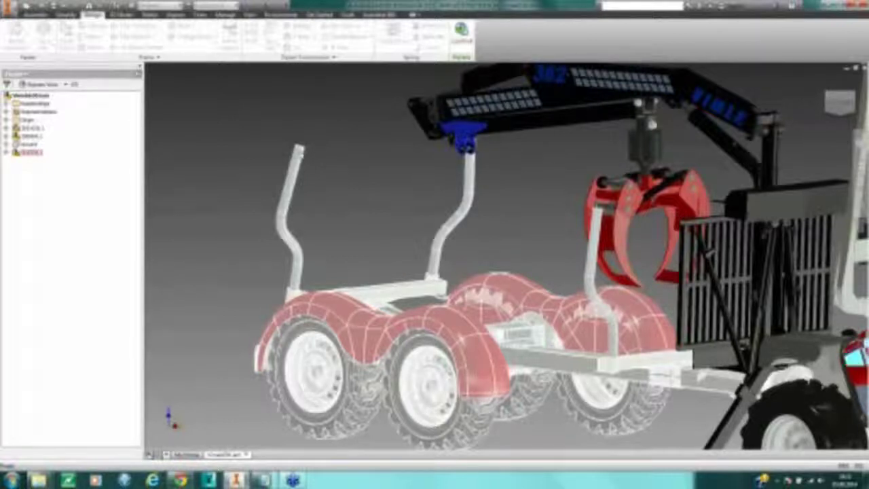
right_click(301, 155)
left_click(304, 181)
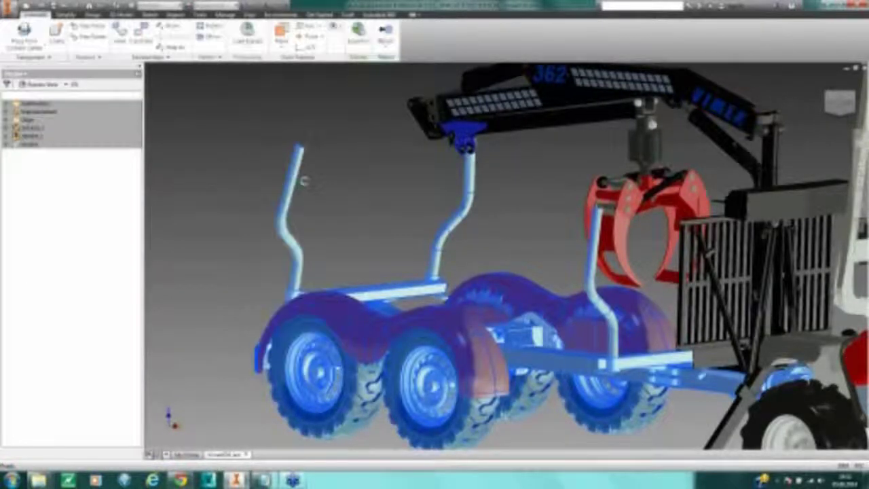
right_click(294, 196)
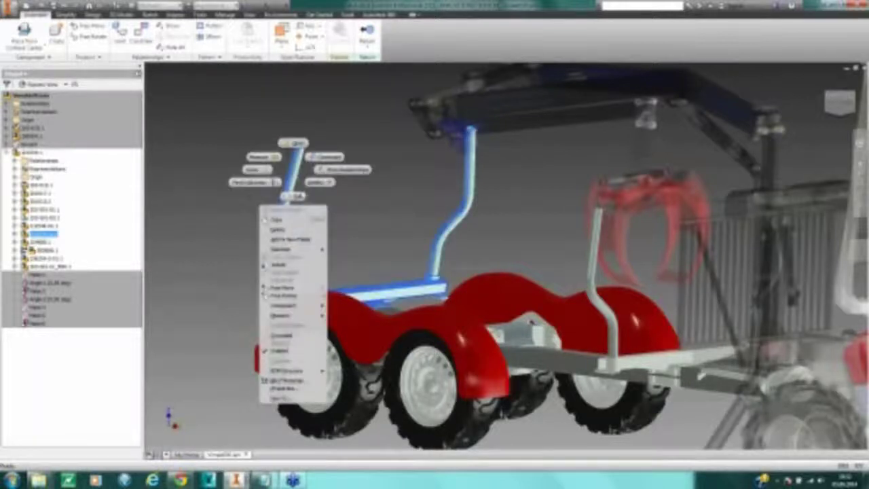
left_click(296, 198)
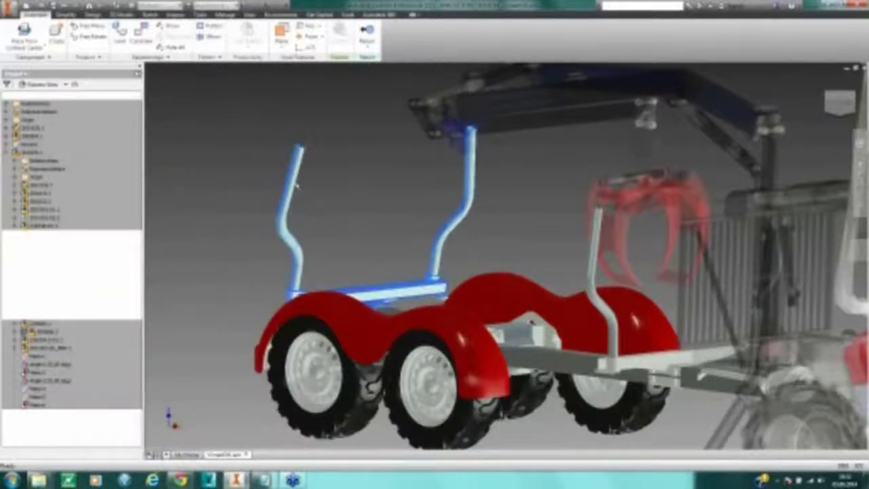
right_click(293, 179)
left_click(291, 205)
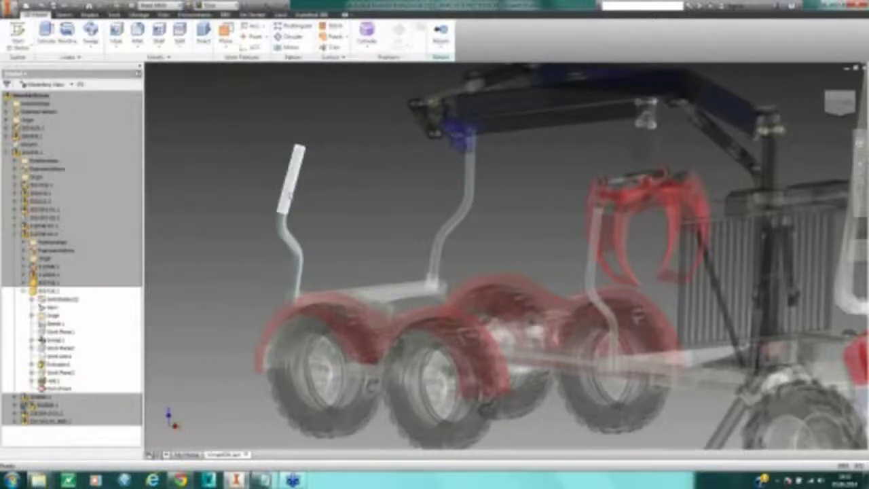
Step: Examine the whole vehicle around the upright tube being edited in place
right_click(290, 196)
left_click(342, 168)
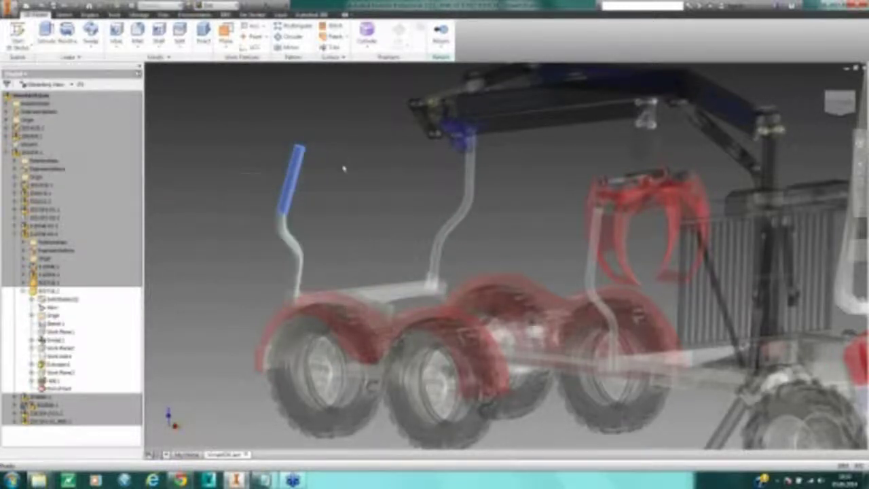
left_click(345, 176)
scroll(351, 184, "down", 5)
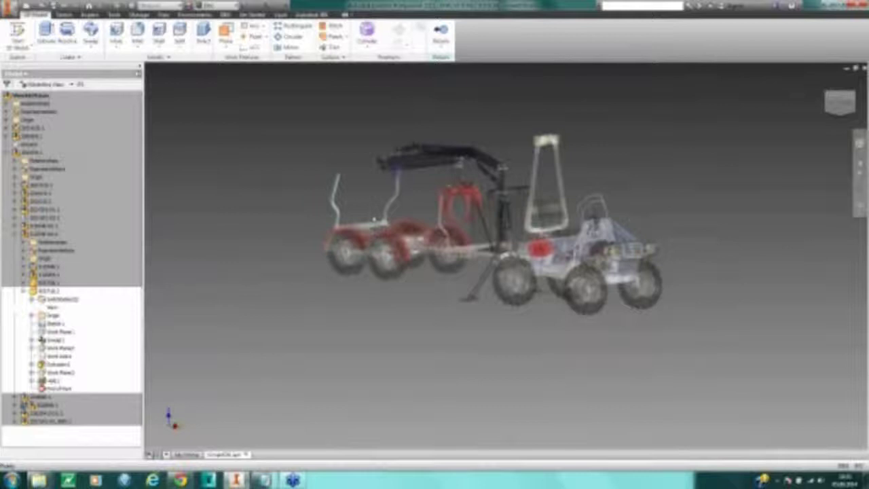
middle_click_drag(398, 315, 431, 339, "shift")
middle_click_drag(351, 217, 344, 197, "shift")
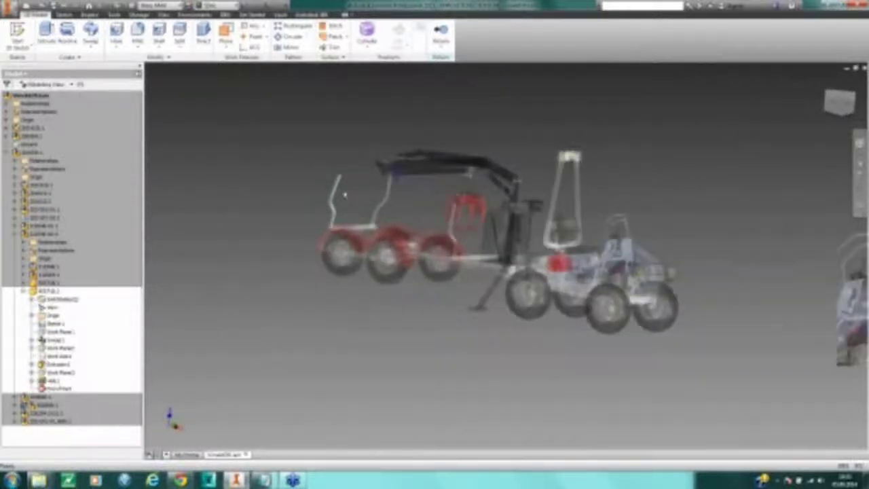
Step: Shorten the bent upright tube with Direct Edit by moving its upper end face down along the tube axis to just above the upper bend
scroll(344, 195, "up", 4)
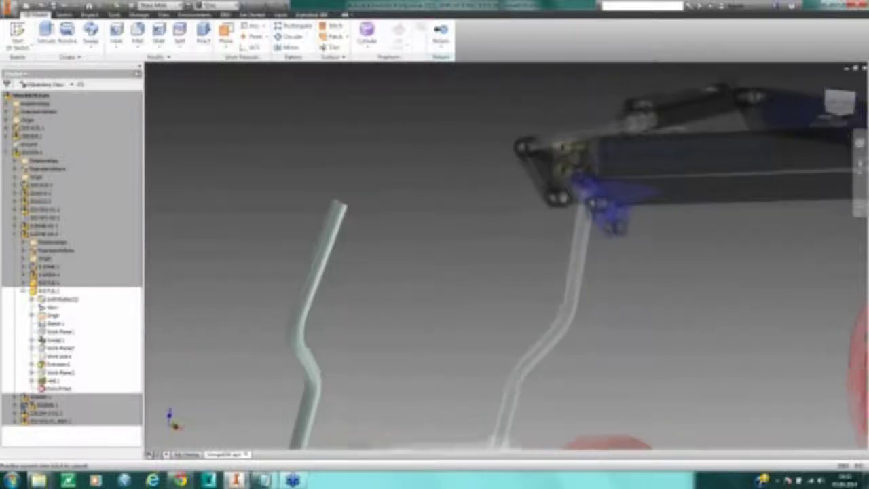
left_click(203, 38)
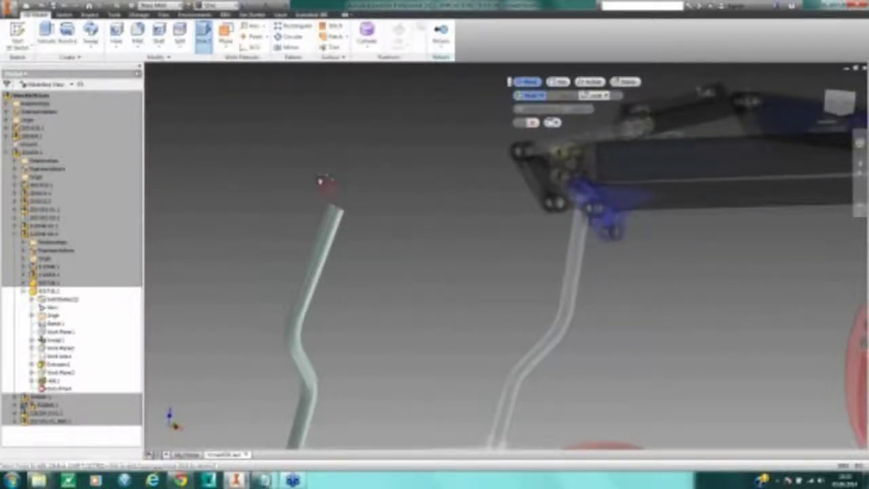
left_click(364, 224)
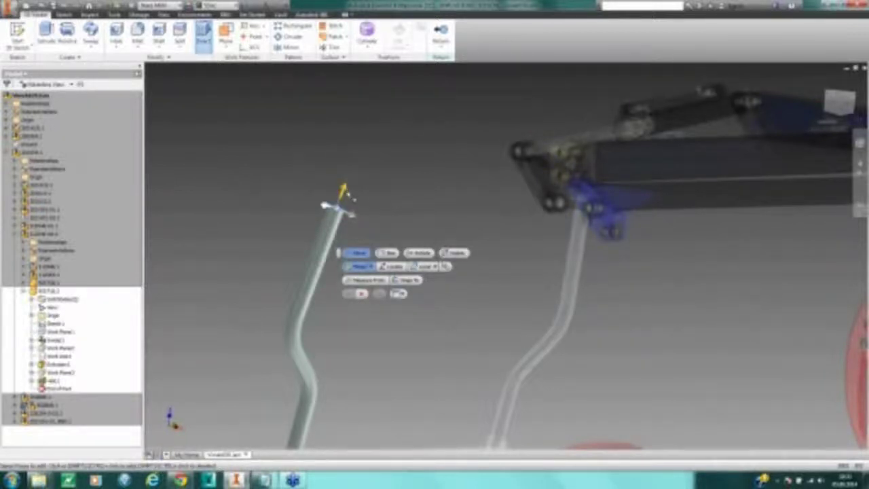
left_click(352, 218)
left_click_drag(352, 217, 328, 275)
mouse_move(431, 293)
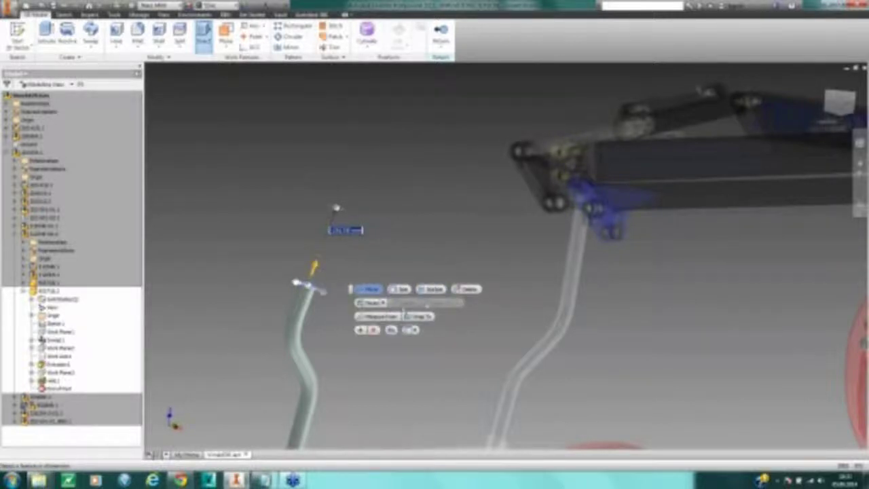
left_click(373, 329)
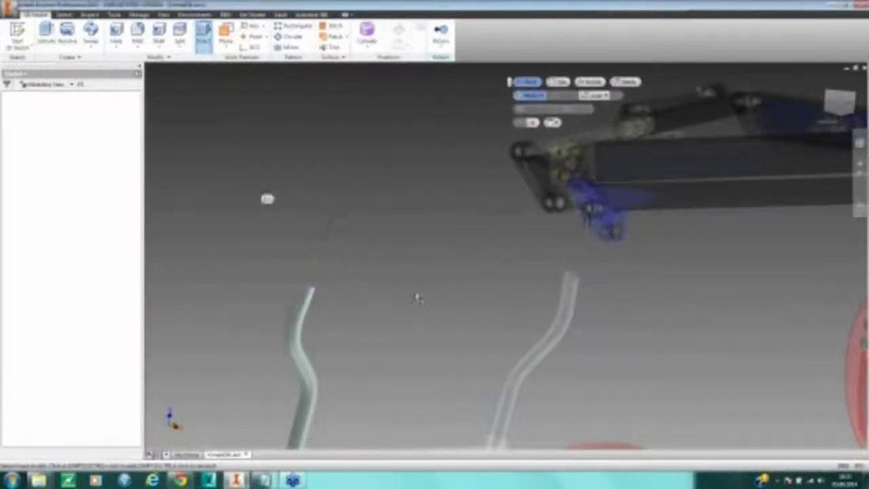
scroll(410, 286, "up", 5)
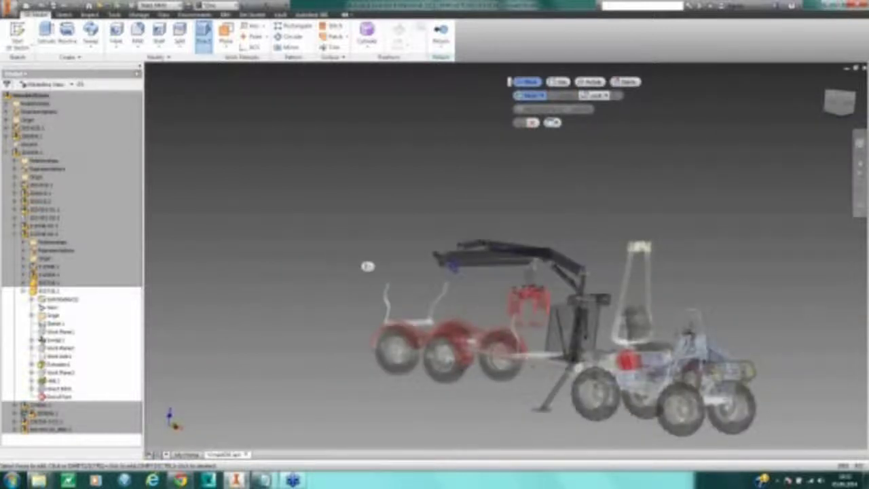
mouse_move(411, 287)
middle_mouse_down("shift")
mouse_move(438, 313)
mouse_move(443, 290)
middle_mouse_up("shift")
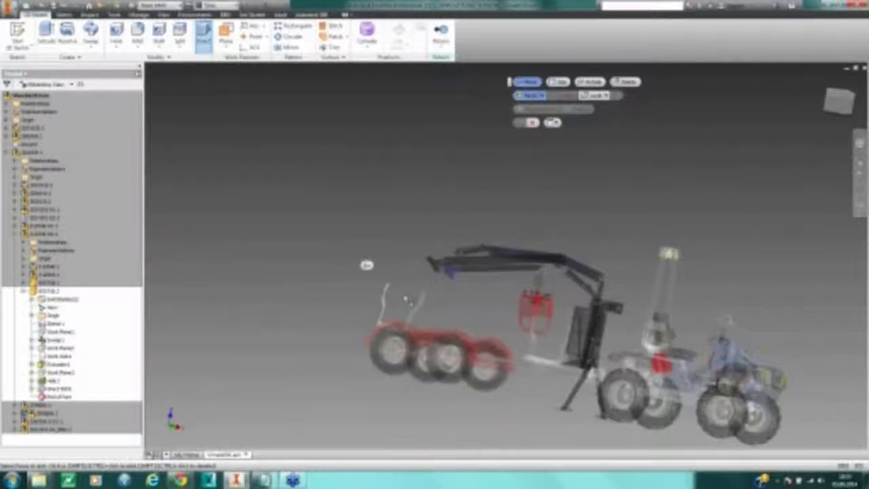